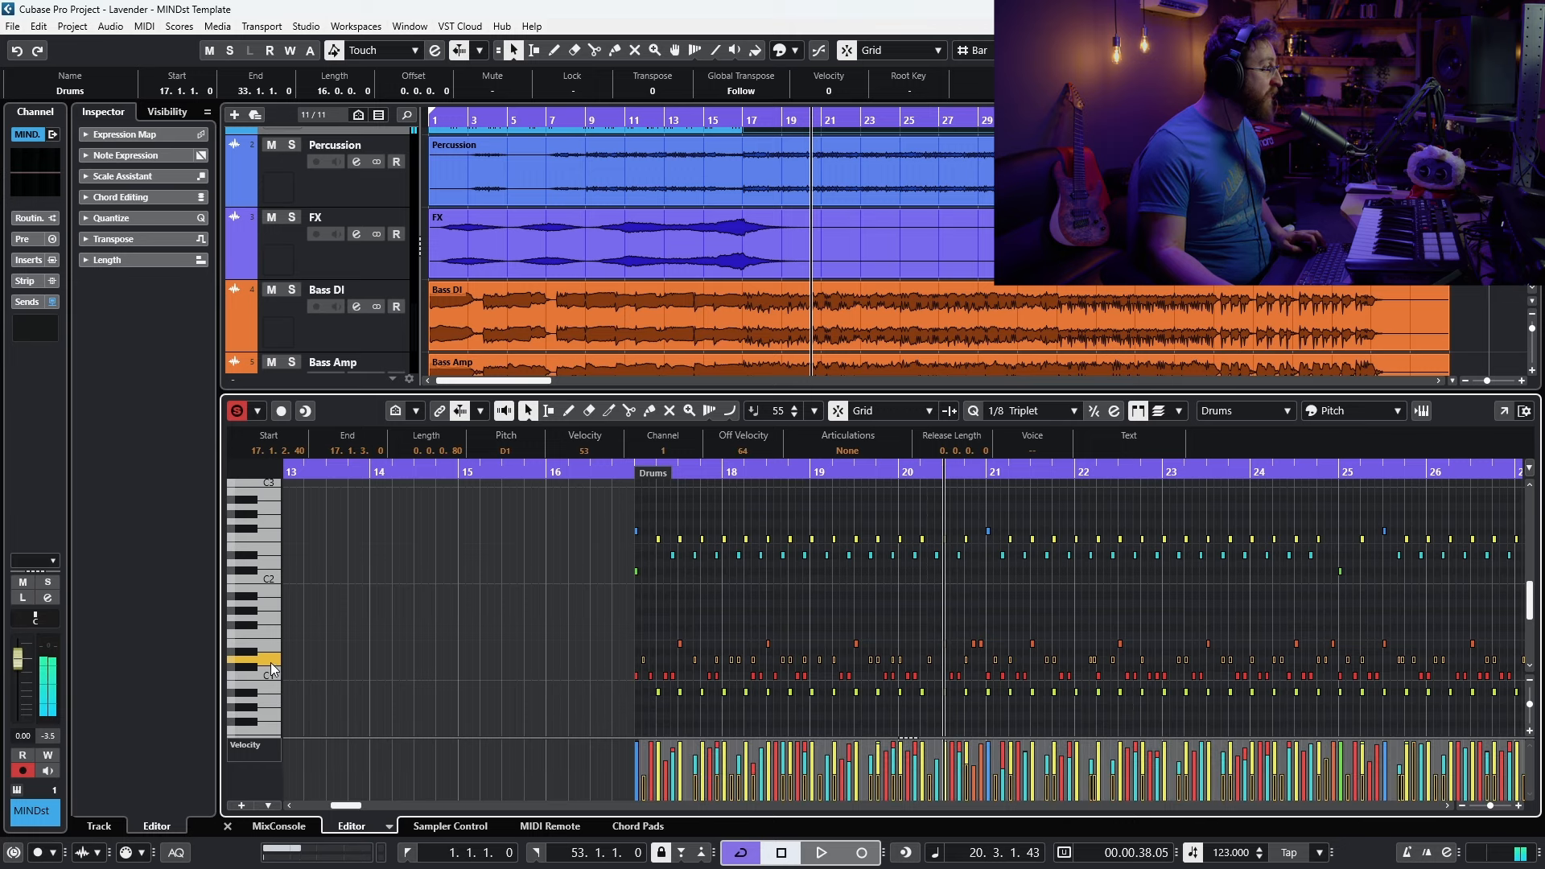
# Step: Listen to the drum groove from bar 22 and stop just inside bar 23
pyautogui.press('space')
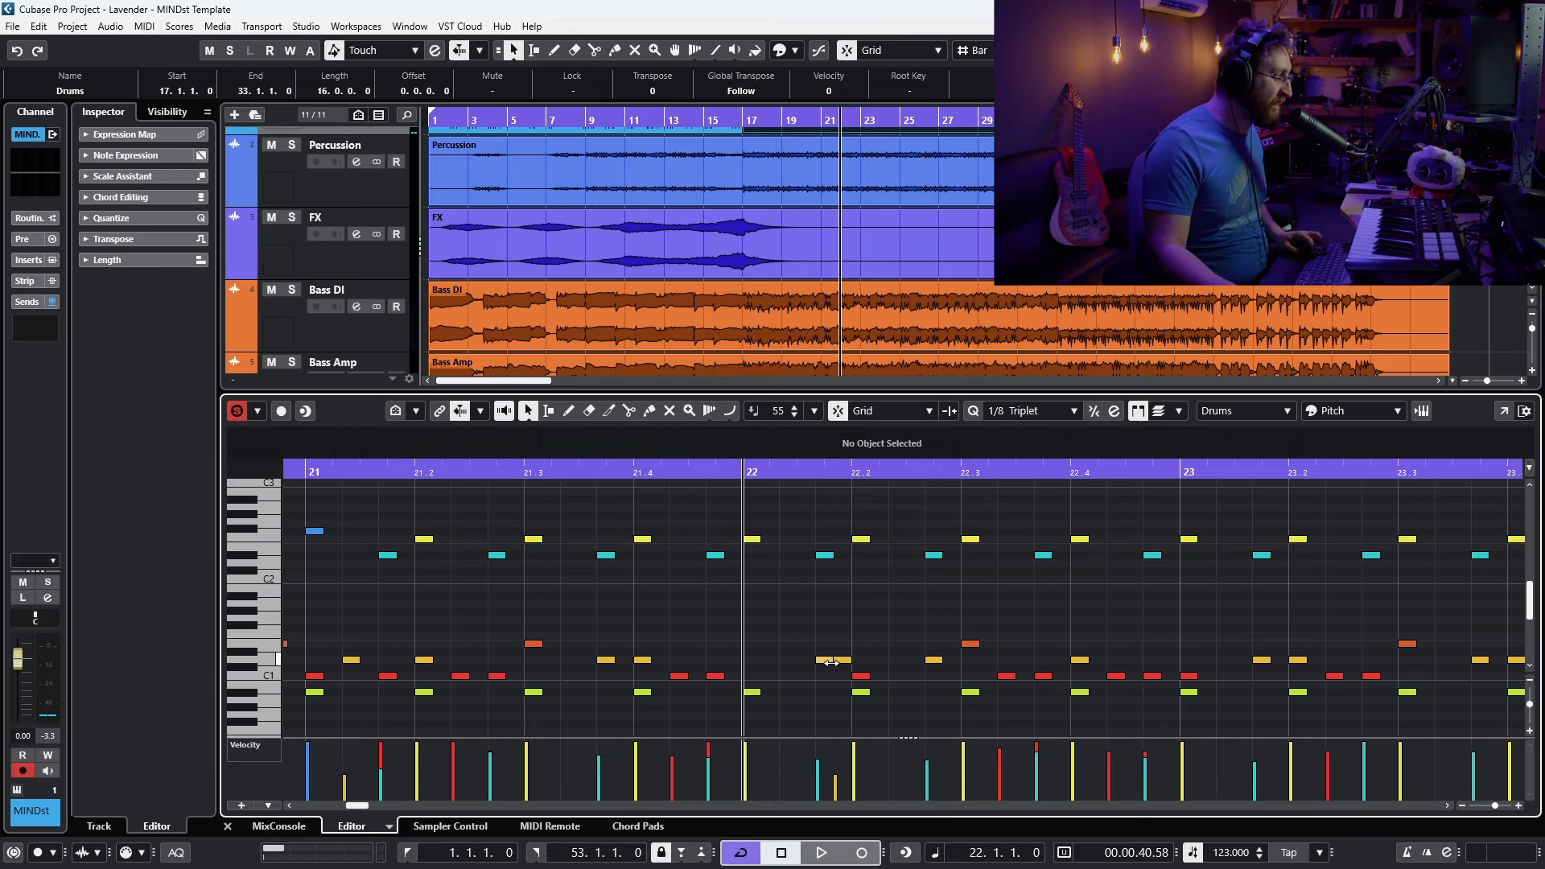
pyautogui.press('space')
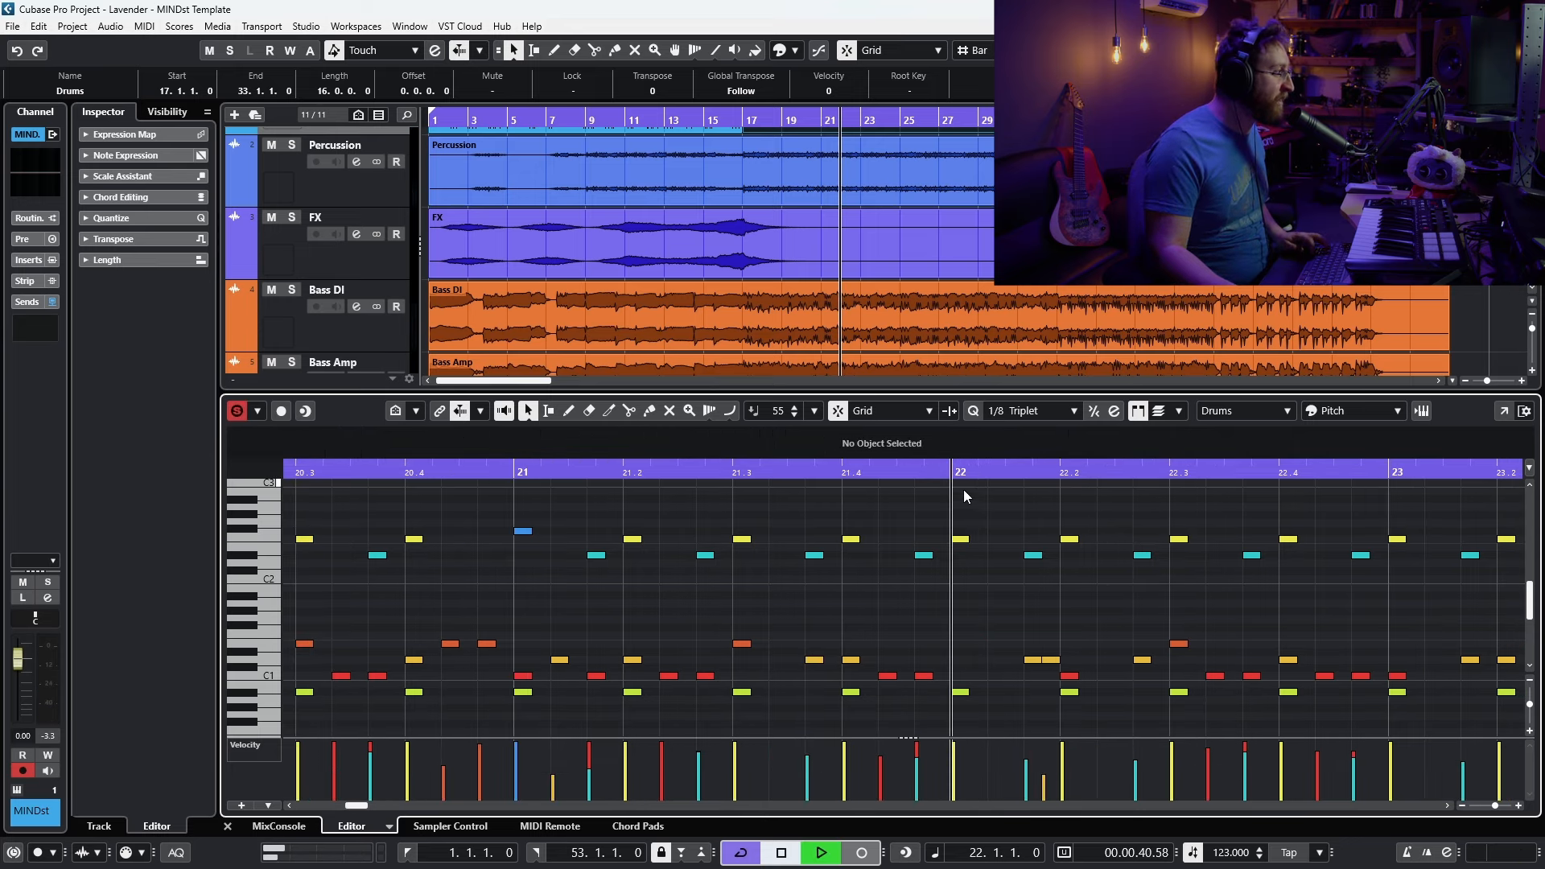
pyautogui.press('space')
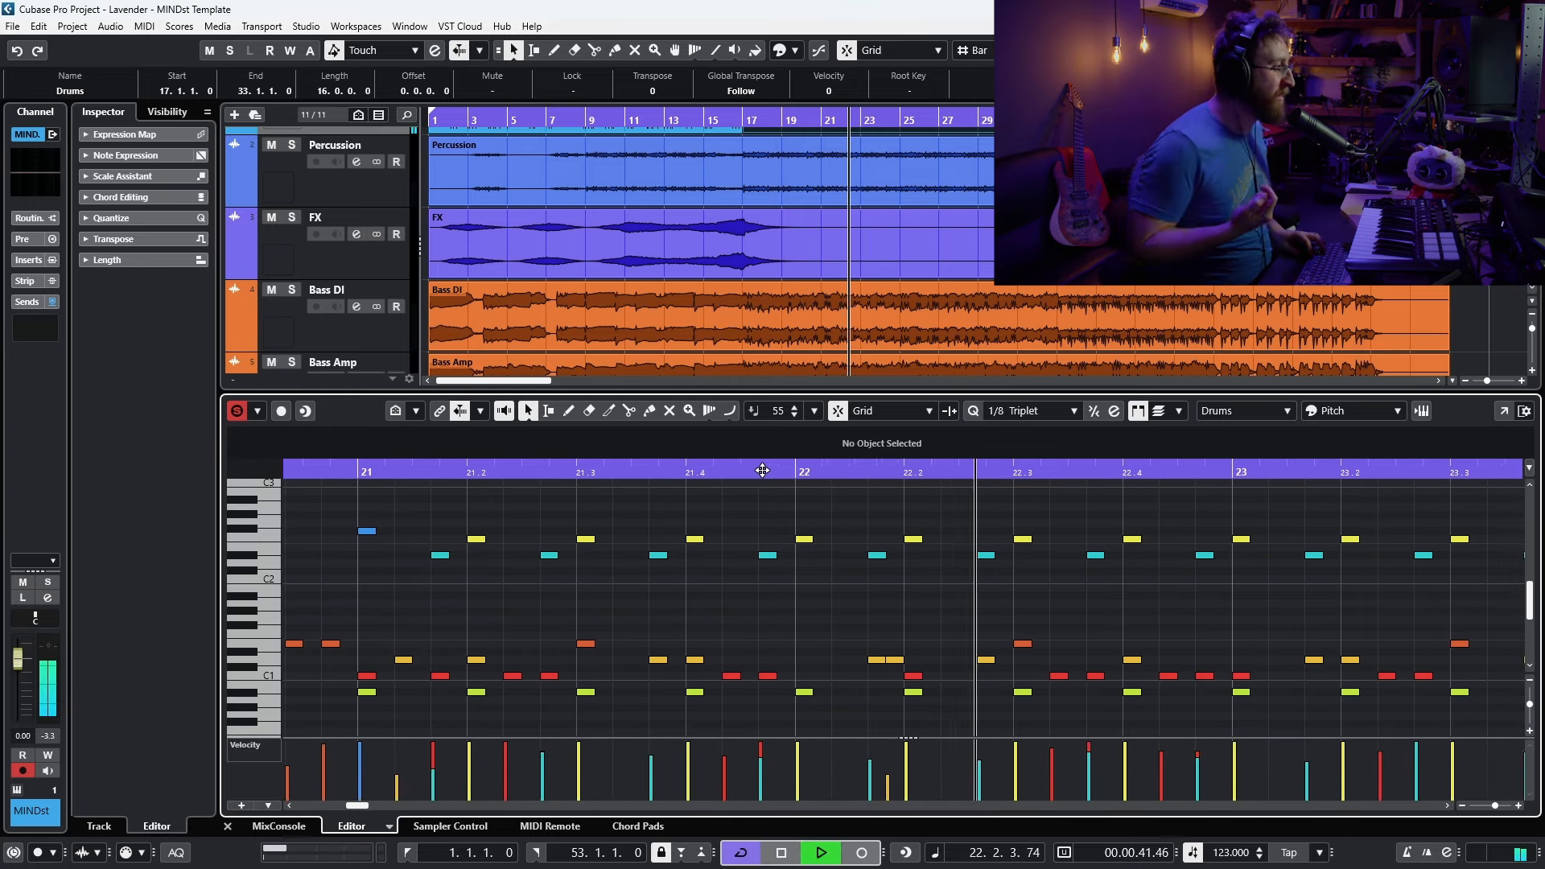
pyautogui.press('space')
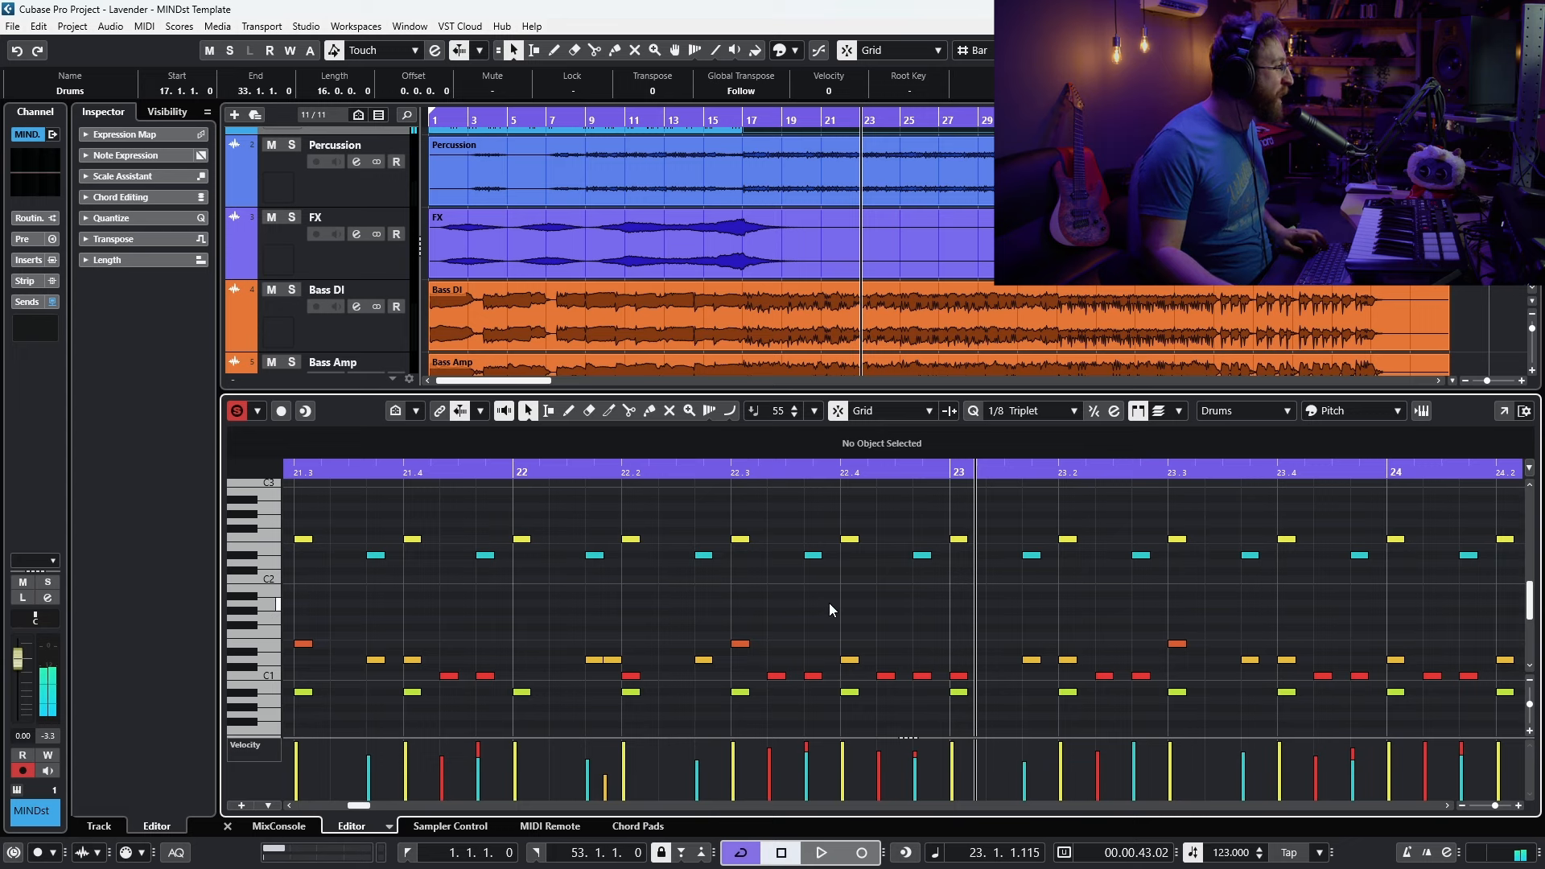
# Step: Listen to the drum part from beat 3 of bar 25 into bar 30, restarting once from the crash hit
pyautogui.scroll(-3, 829, 602)
pyautogui.hscroll(1, 834, 602)
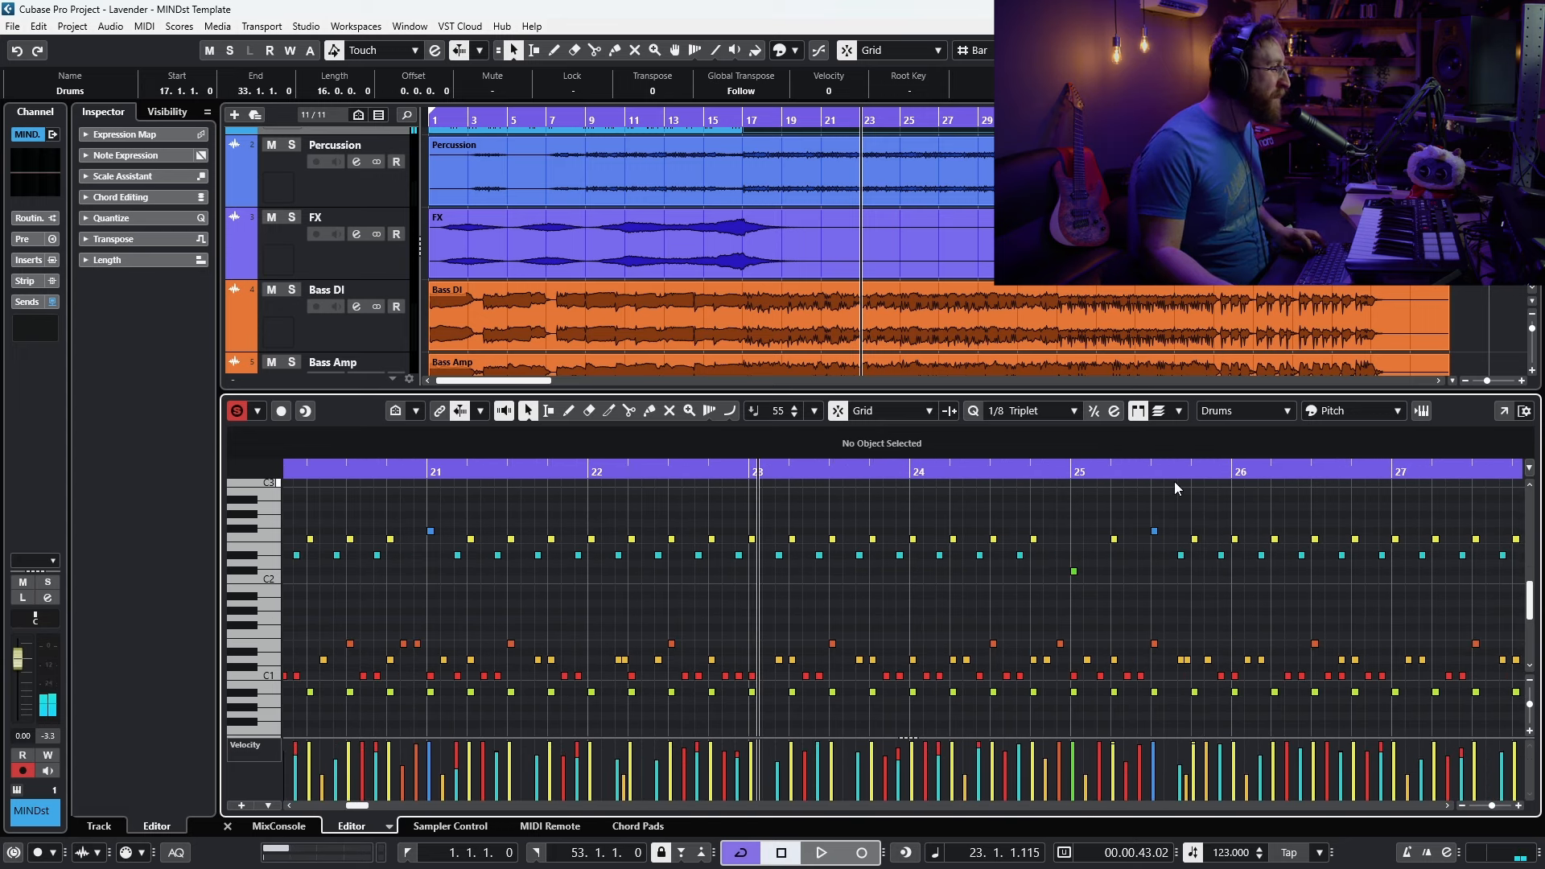
pyautogui.click(1152, 475)
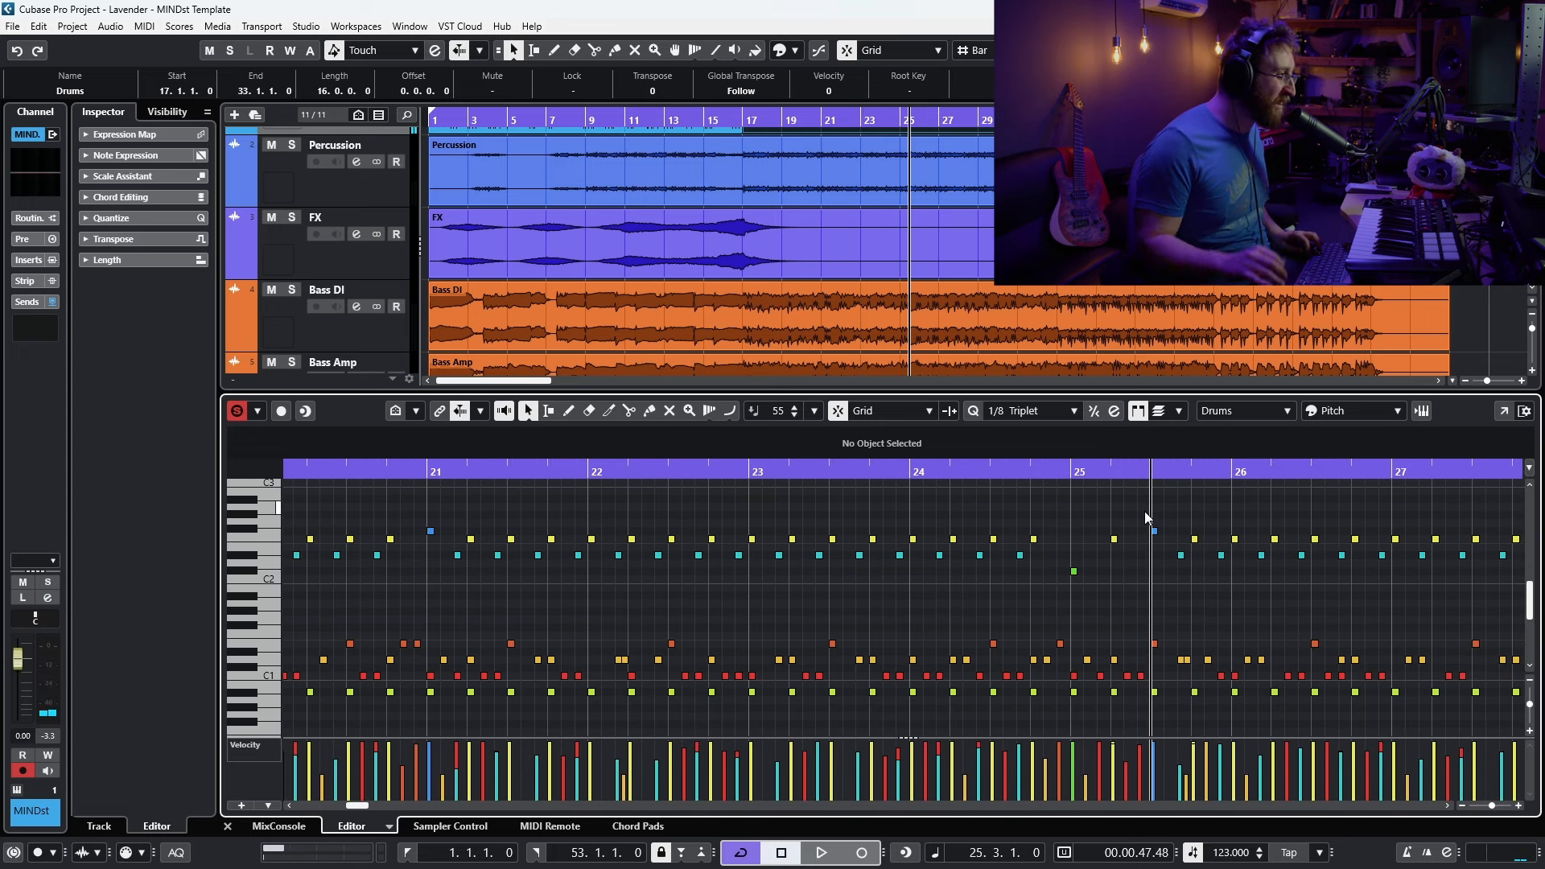
pyautogui.press('space')
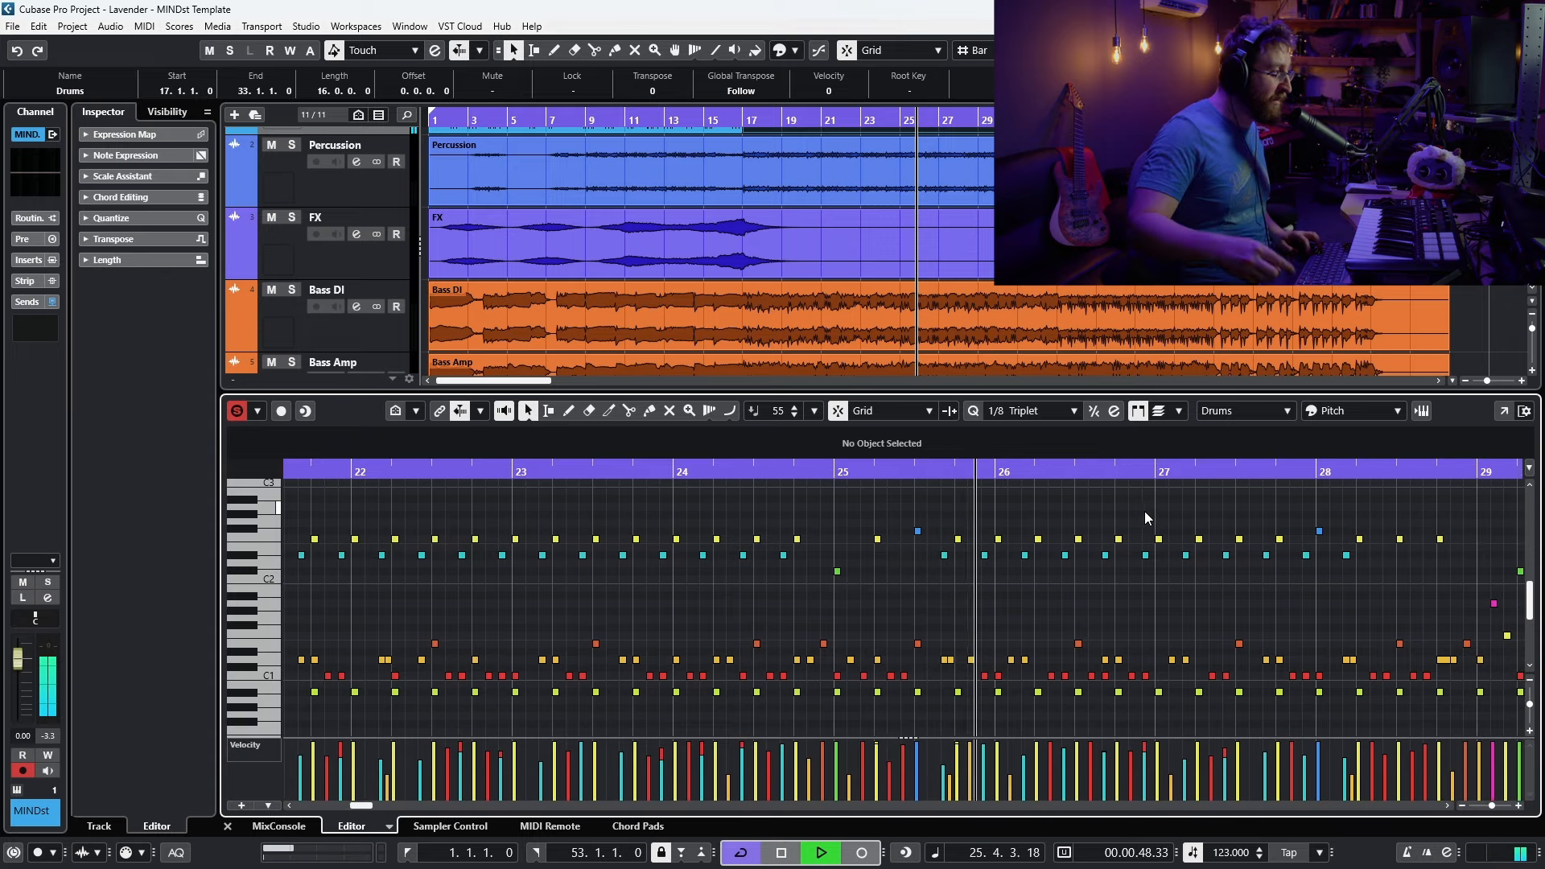
pyautogui.press('space')
pyautogui.moveTo(867, 476); pyautogui.dragTo(864, 497)
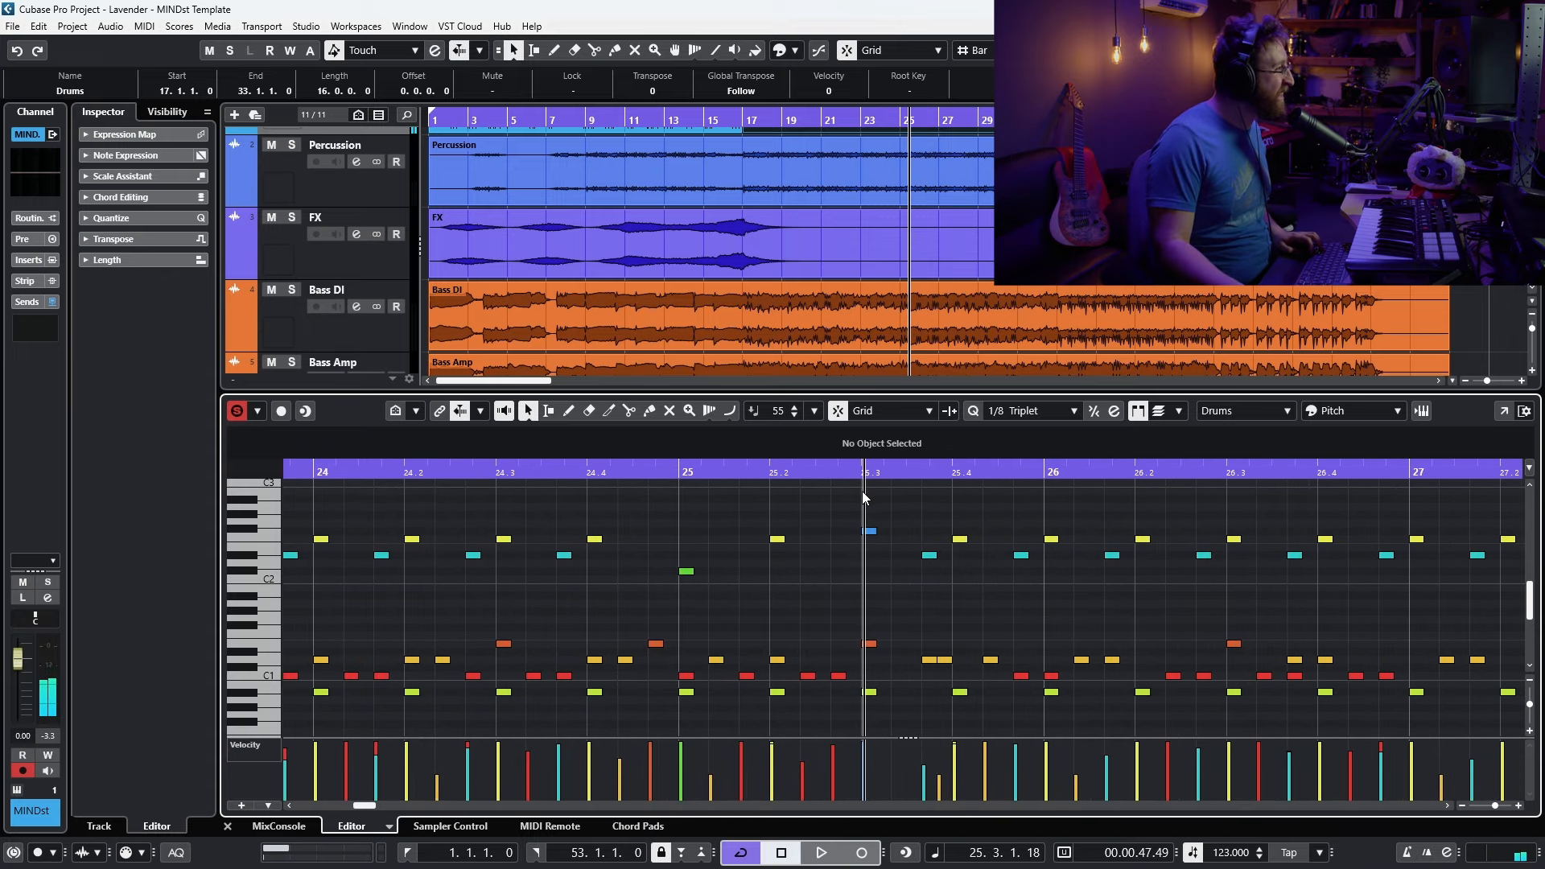
pyautogui.press('space')
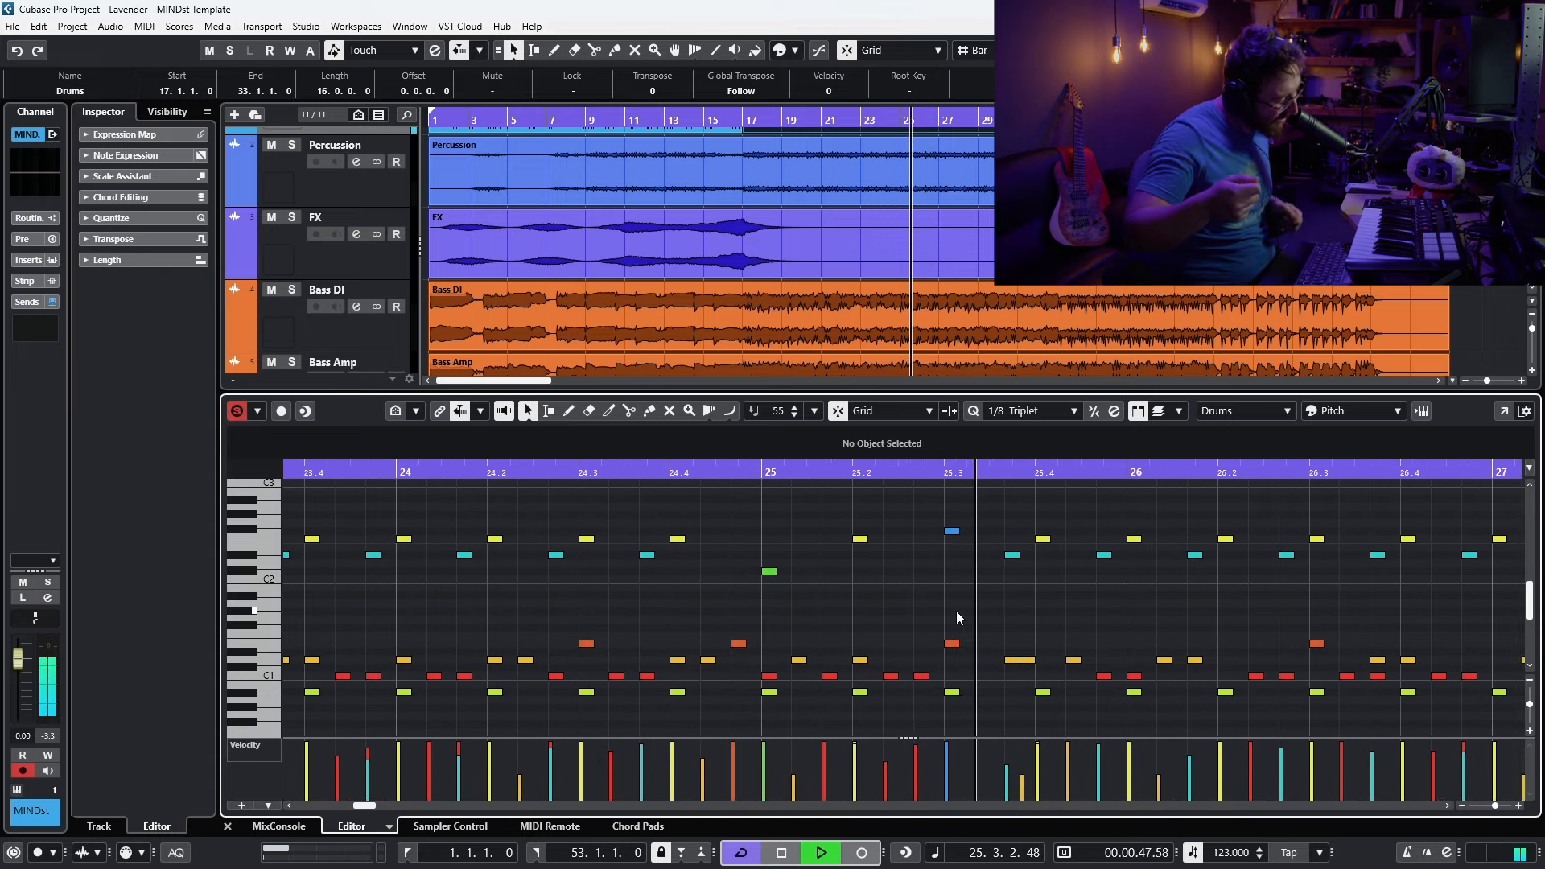
pyautogui.press('g')
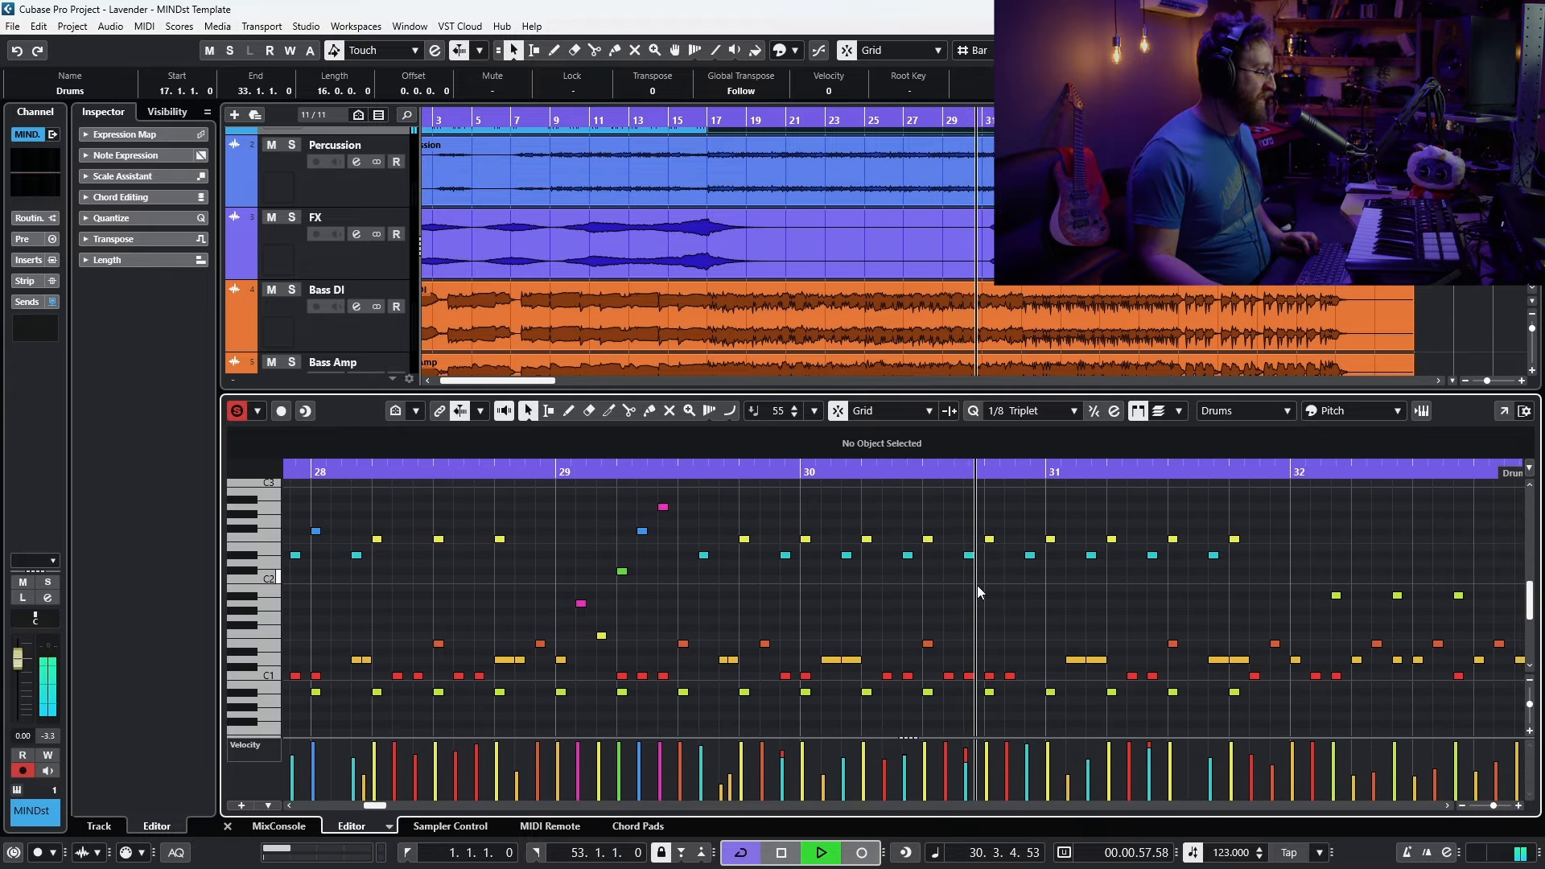
pyautogui.press('space')
# Step: Play the drum fill from the start of bar 29
pyautogui.press('g')
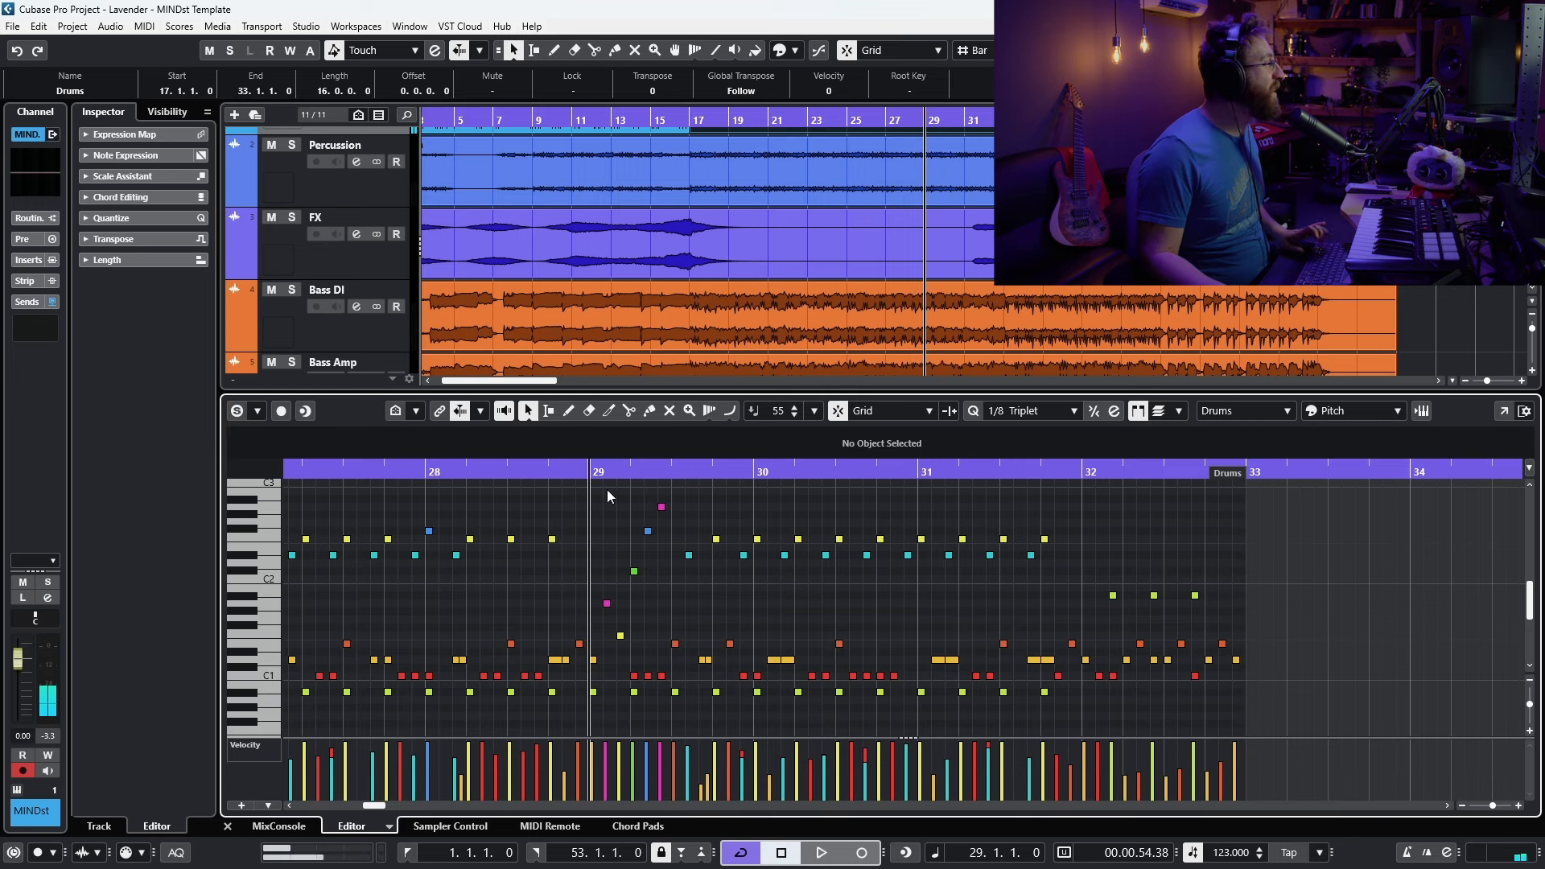
pyautogui.press('space')
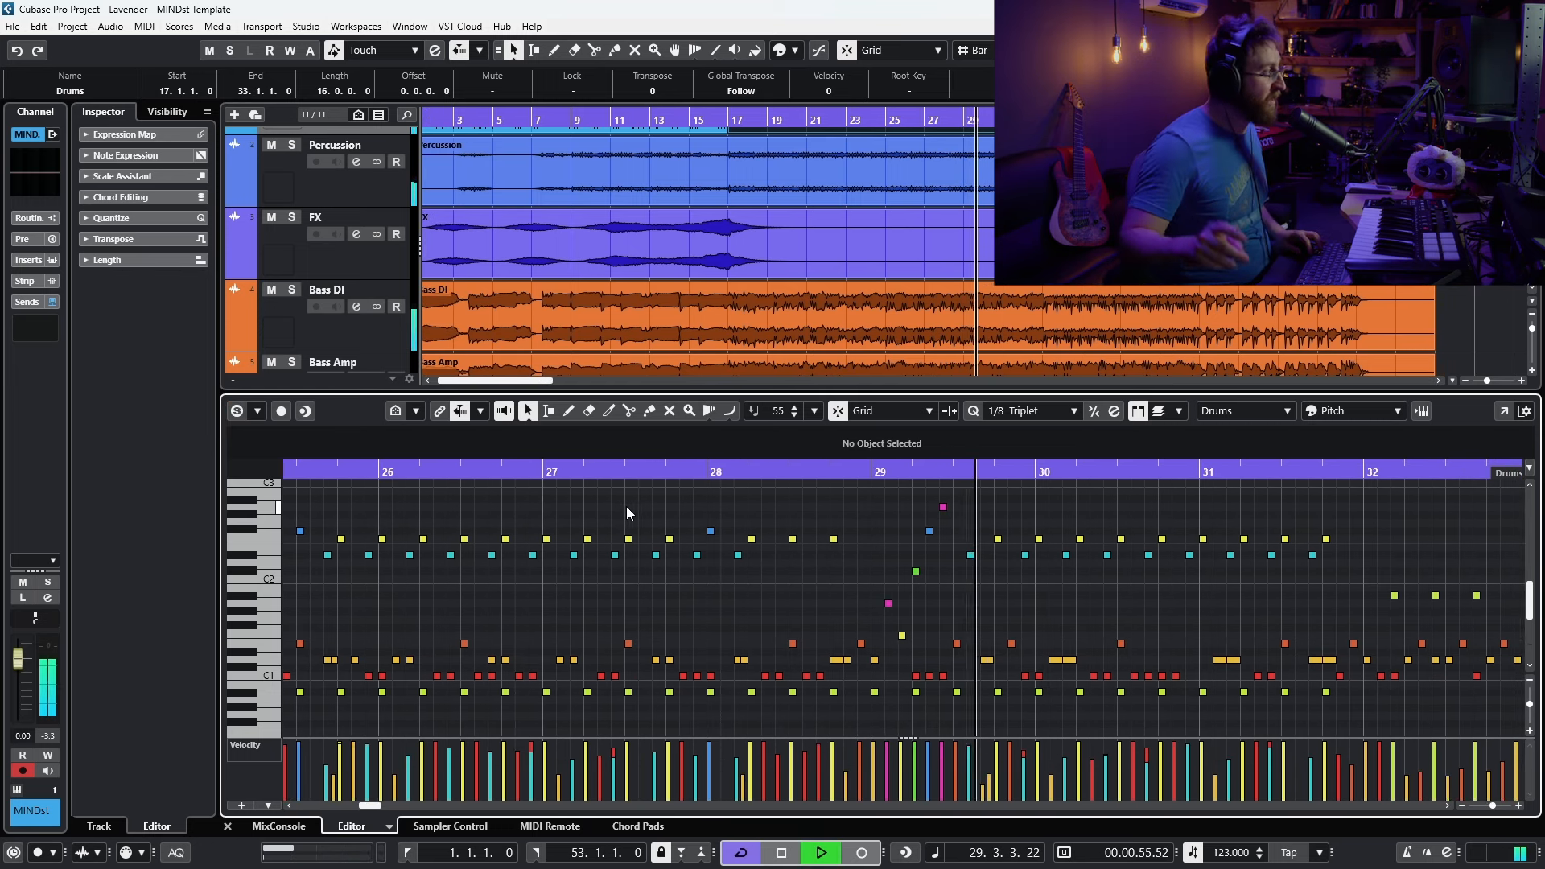
pyautogui.press('space')
# Step: Solo the MINDst and Rhythm Guitar tracks and listen to them together up to the end of bar 32
pyautogui.scroll(2, 344, 175)
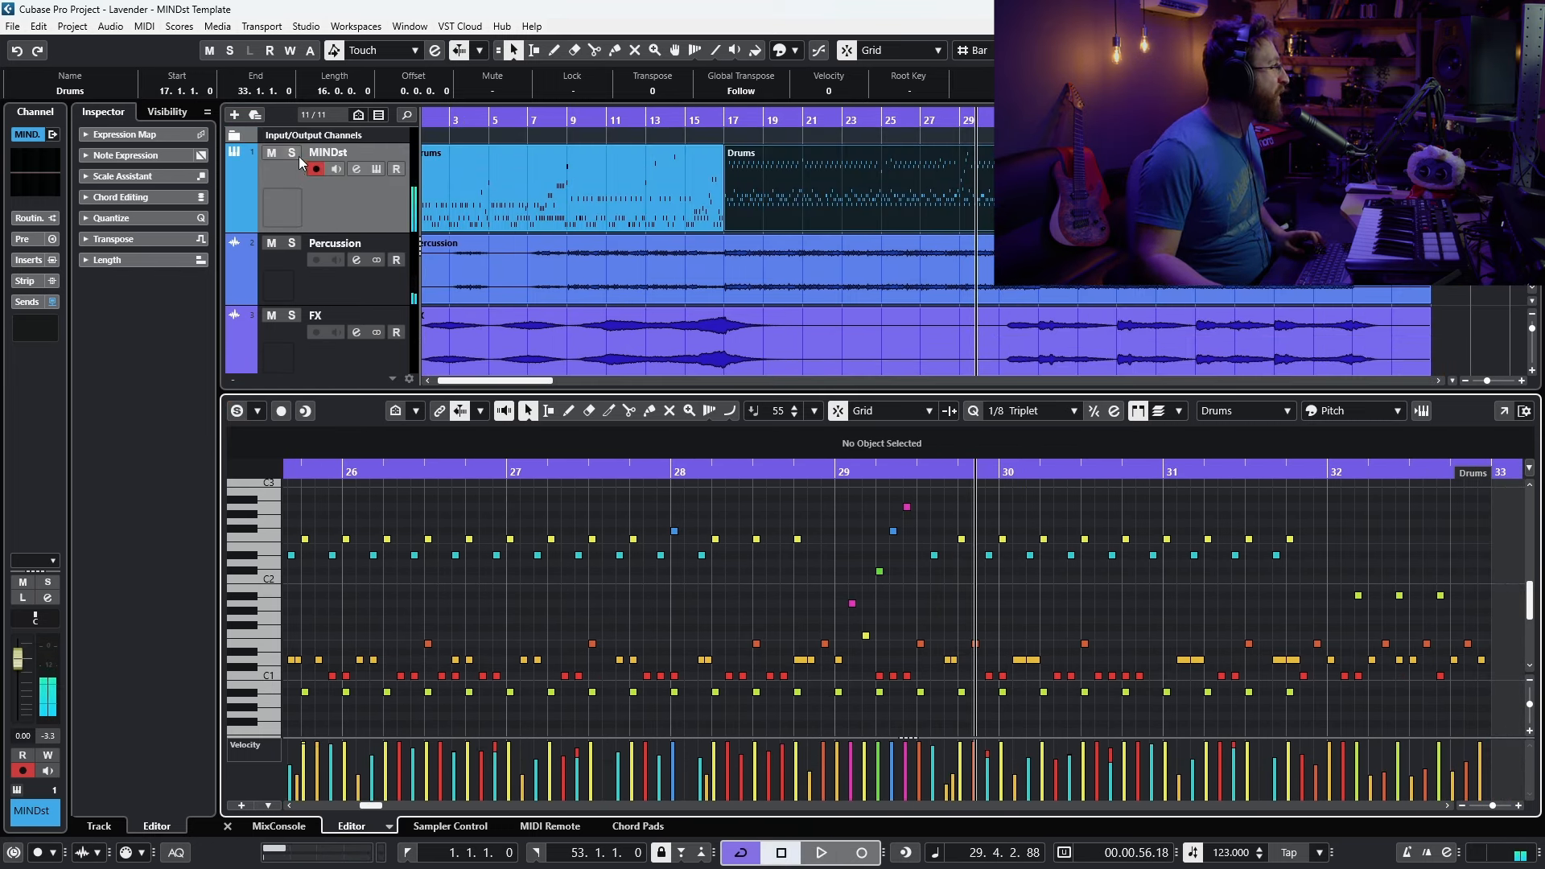
pyautogui.click(291, 152)
pyautogui.scroll(-4, 428, 263)
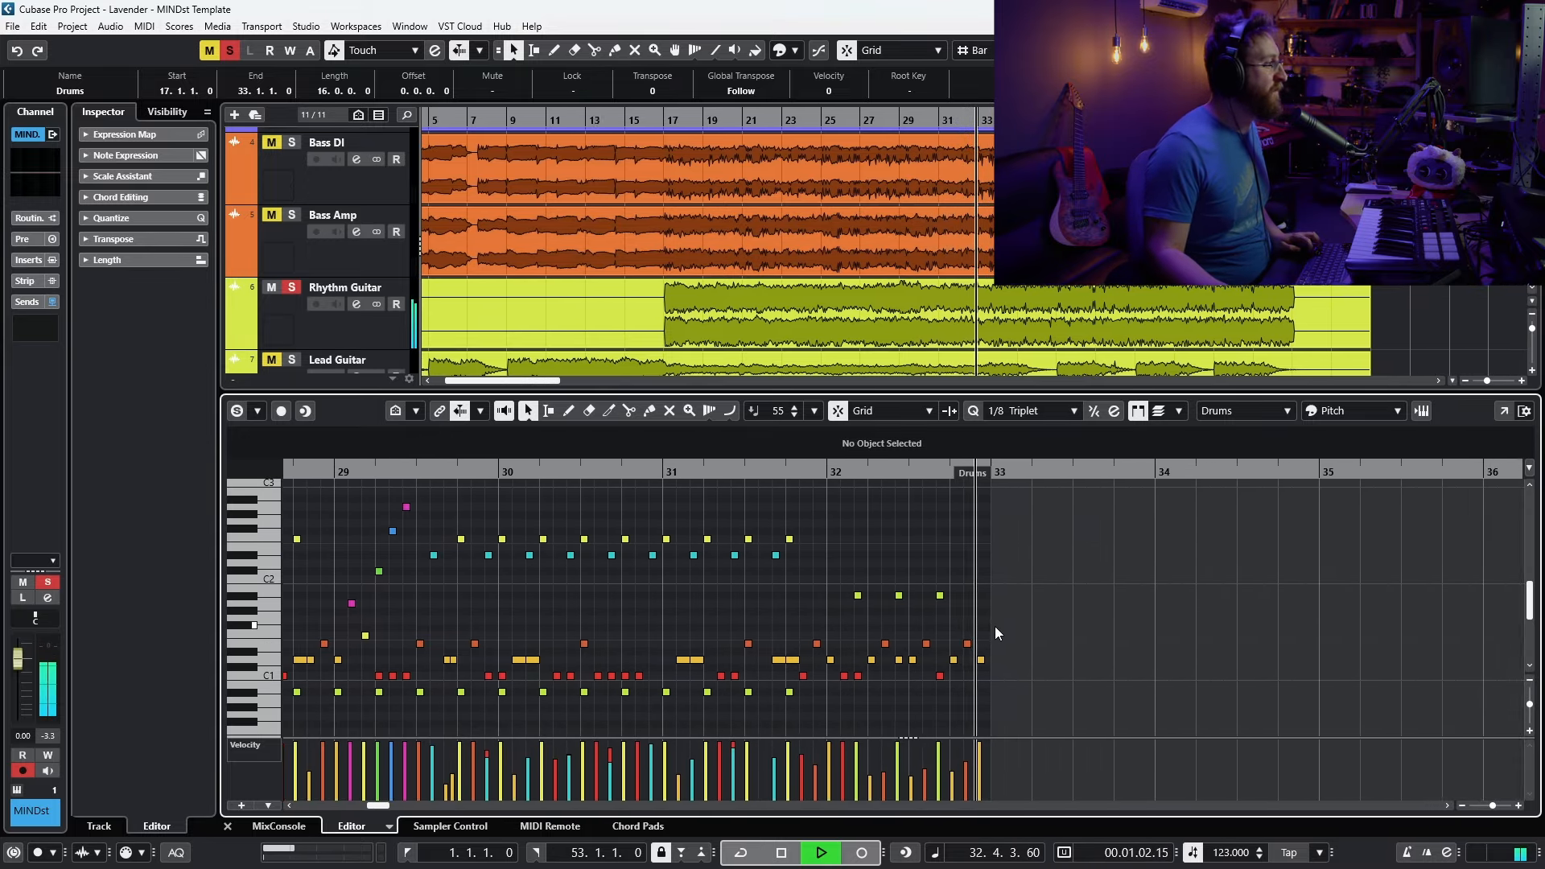
pyautogui.press('space')
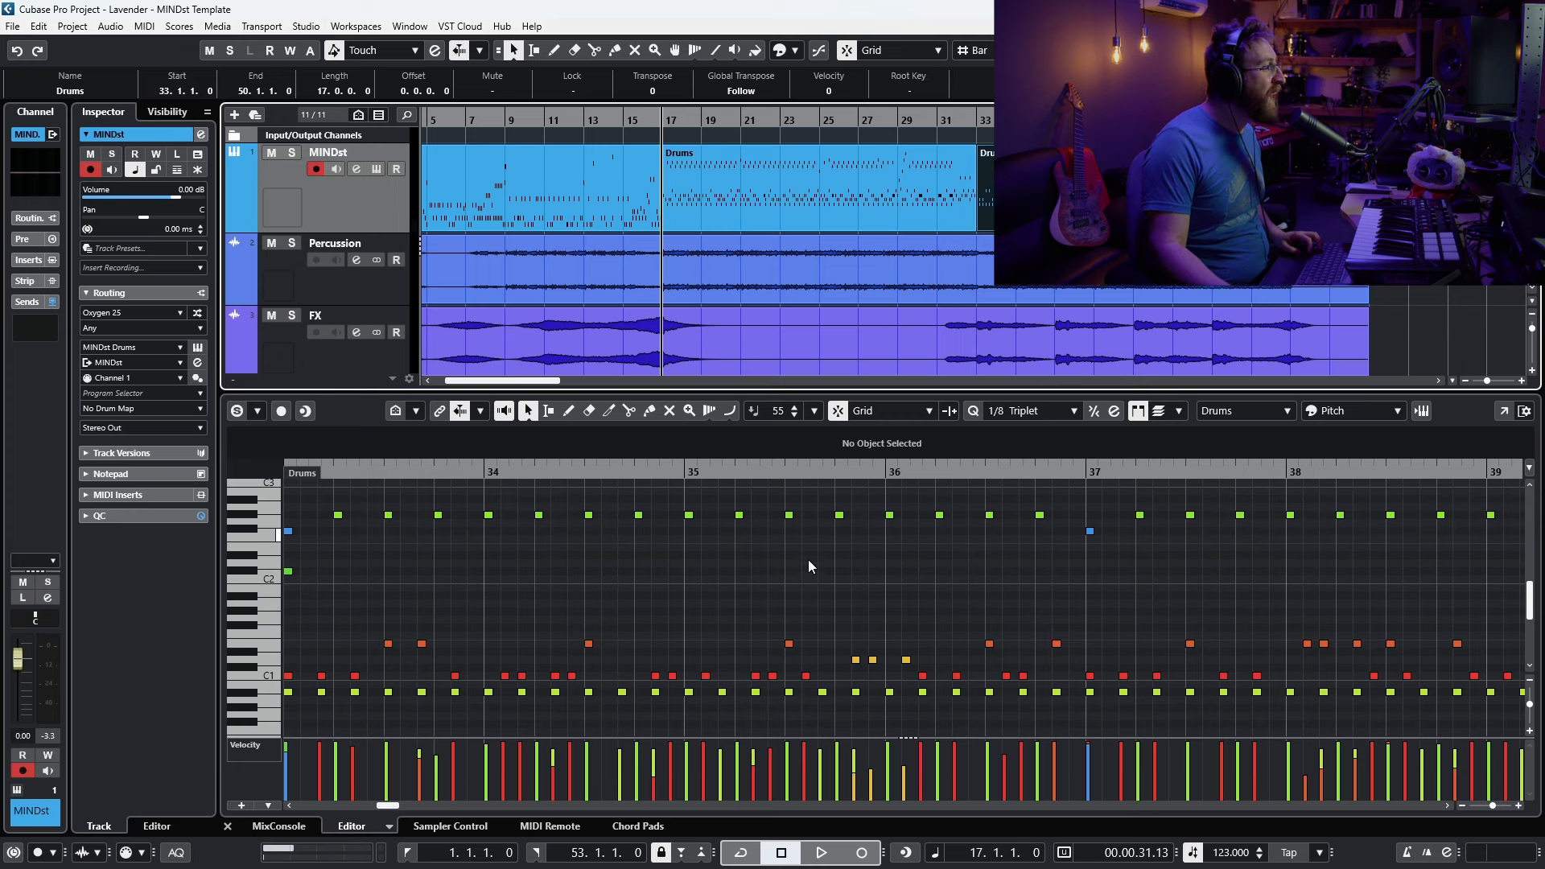
# Step: Open the MINDst drum instrument and play from bar 17 with the drums soloed, adjusting the ride's Bow level
pyautogui.click(807, 500)
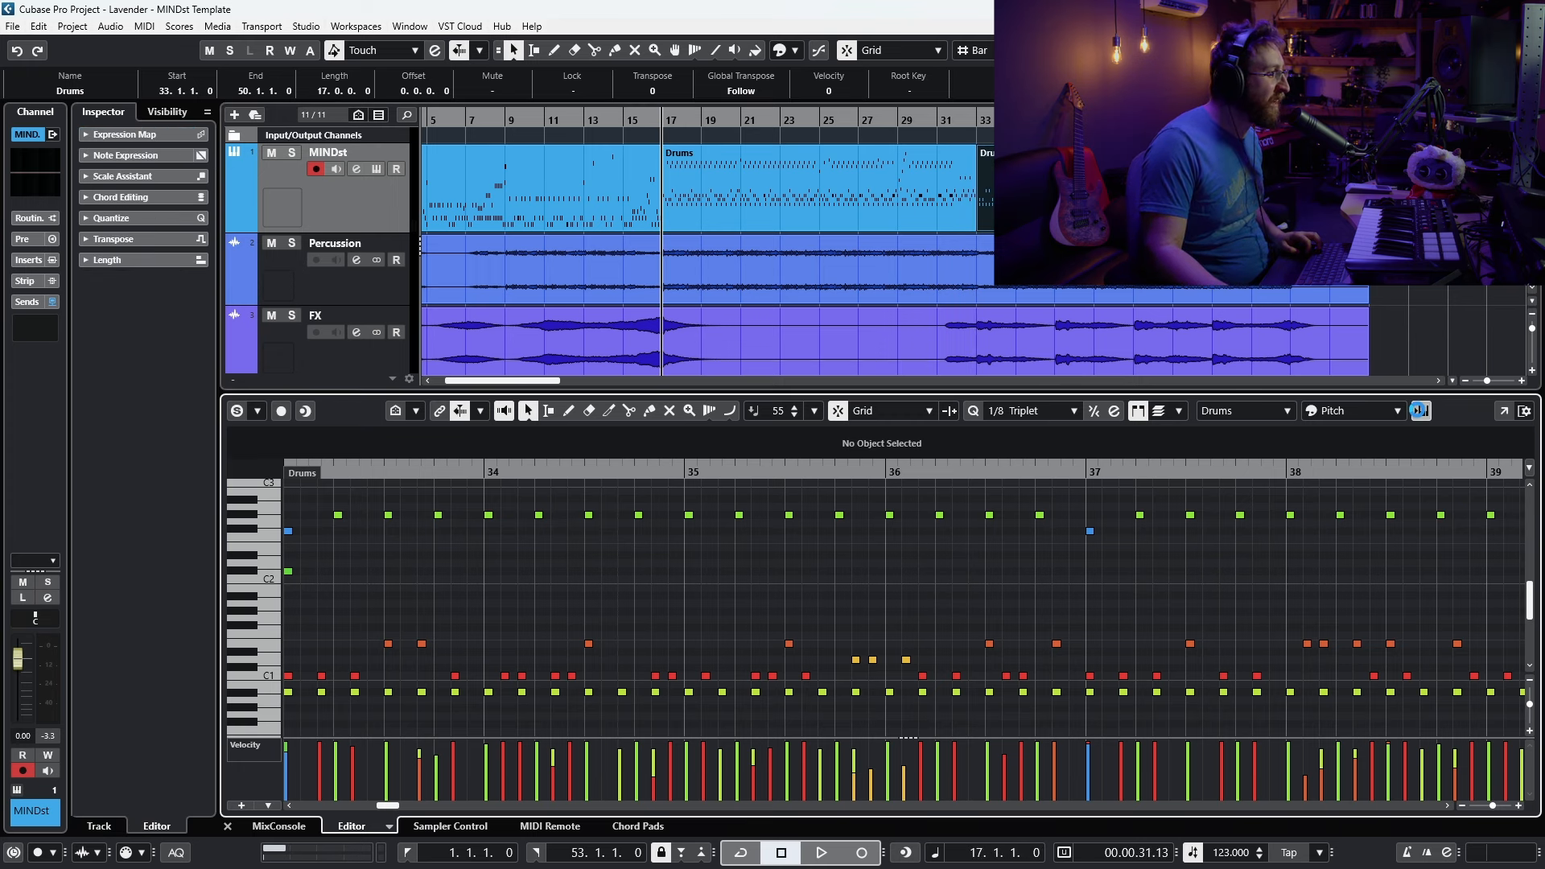
pyautogui.click(1420, 410)
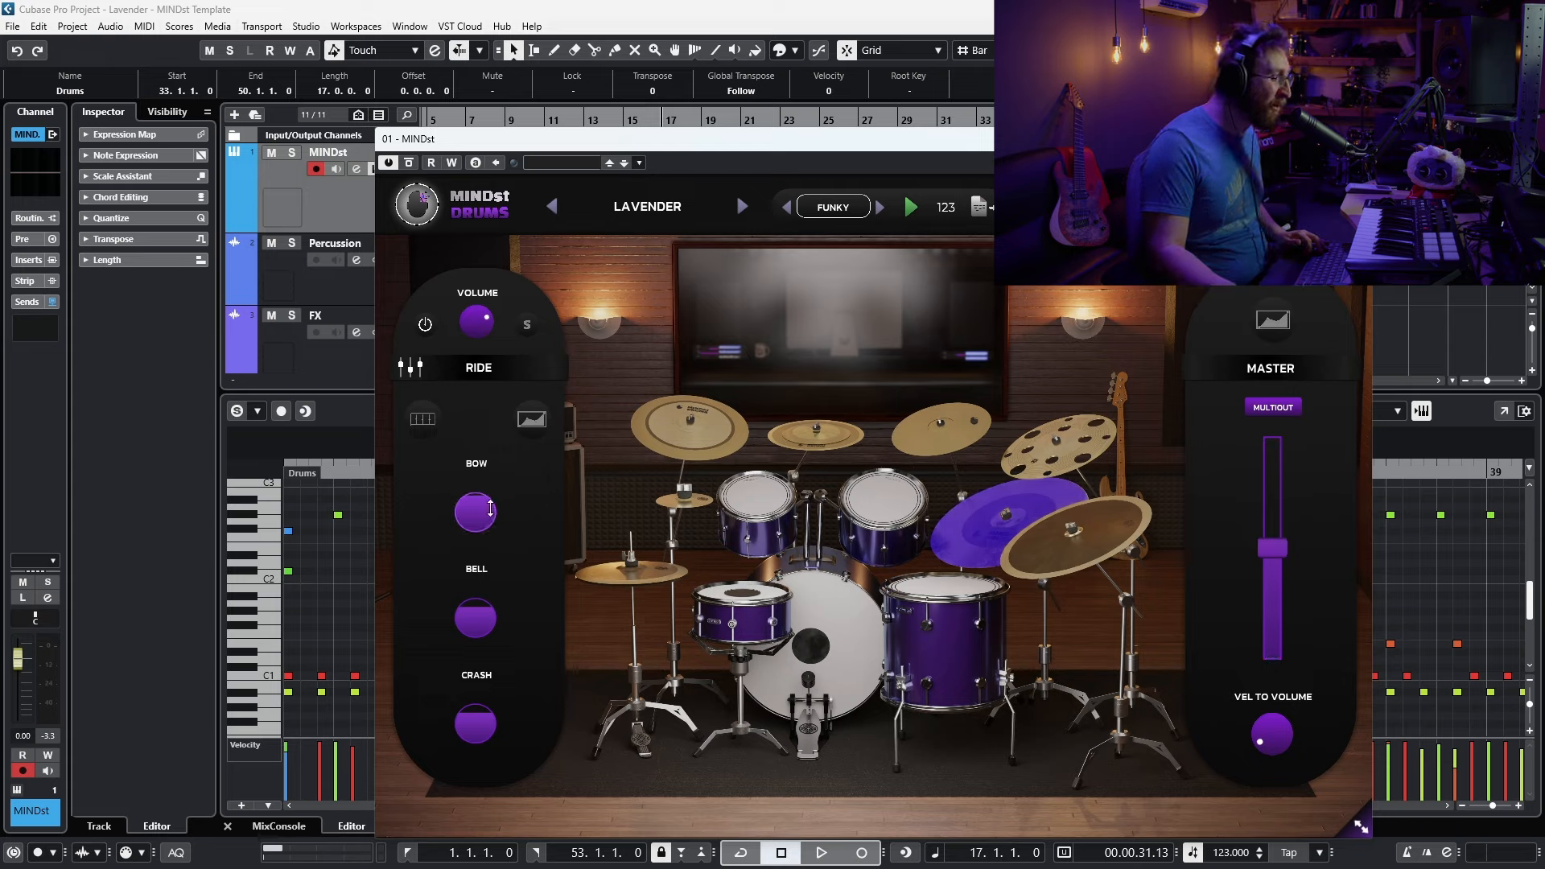
pyautogui.press('space')
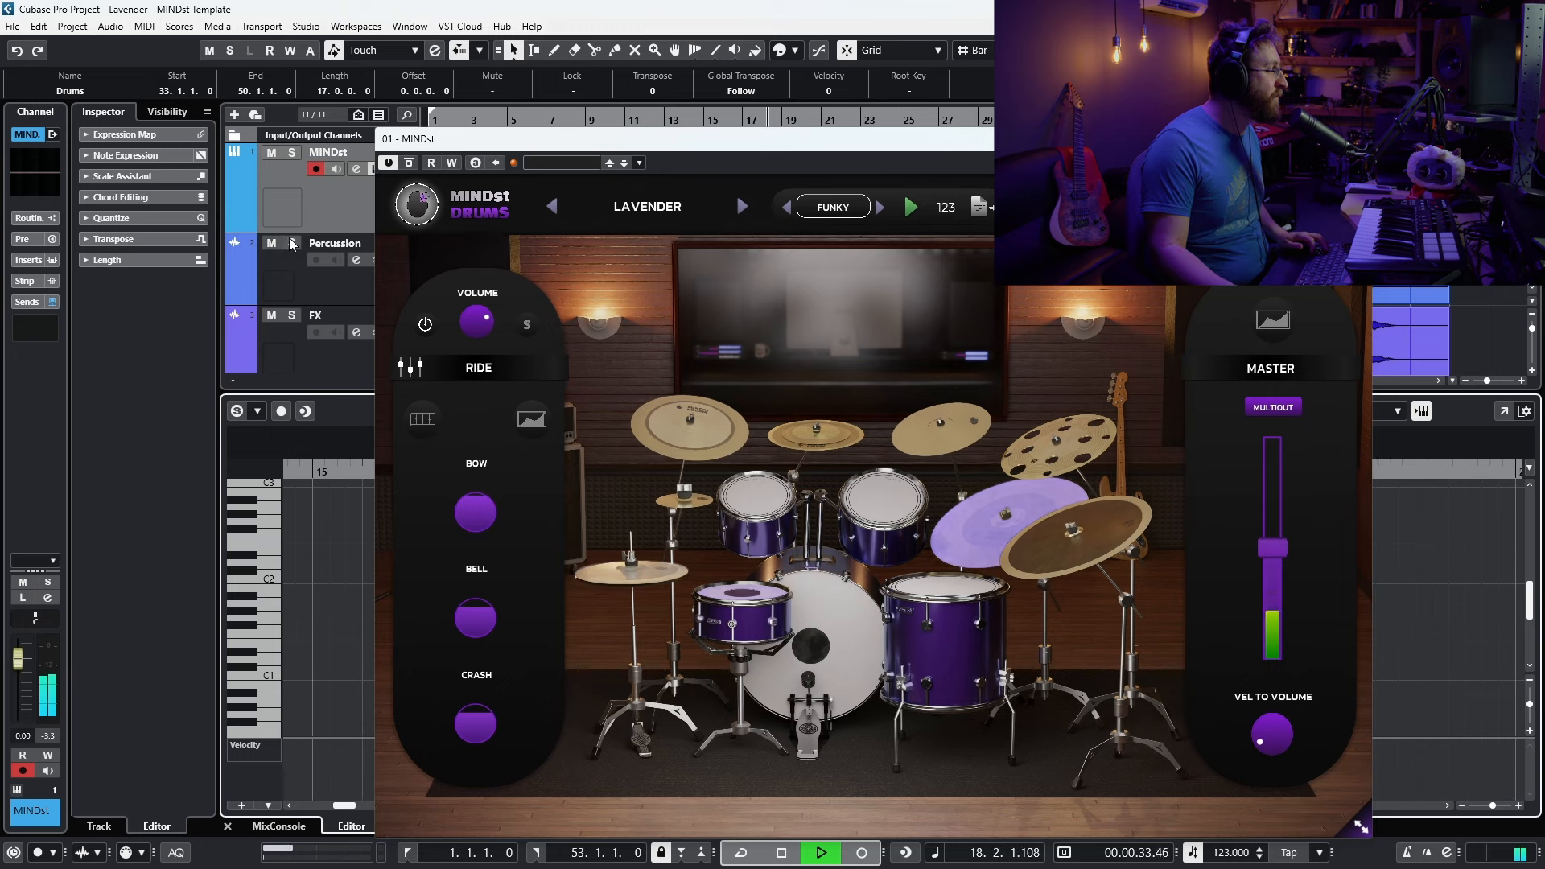
pyautogui.click(320, 218)
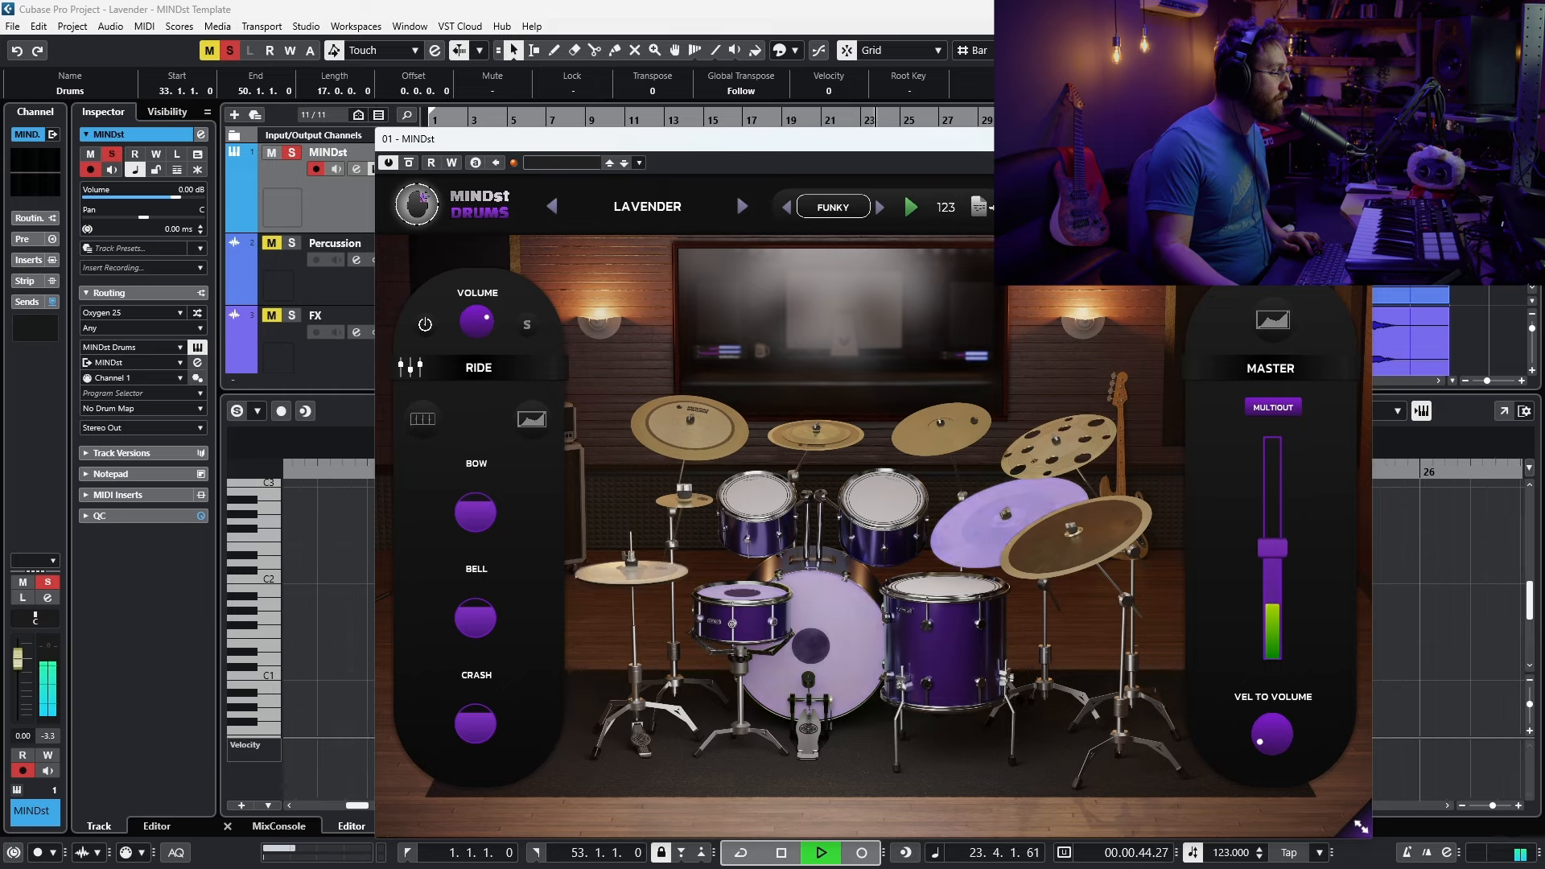
pyautogui.moveTo(480, 494); pyautogui.dragTo(497, 470)
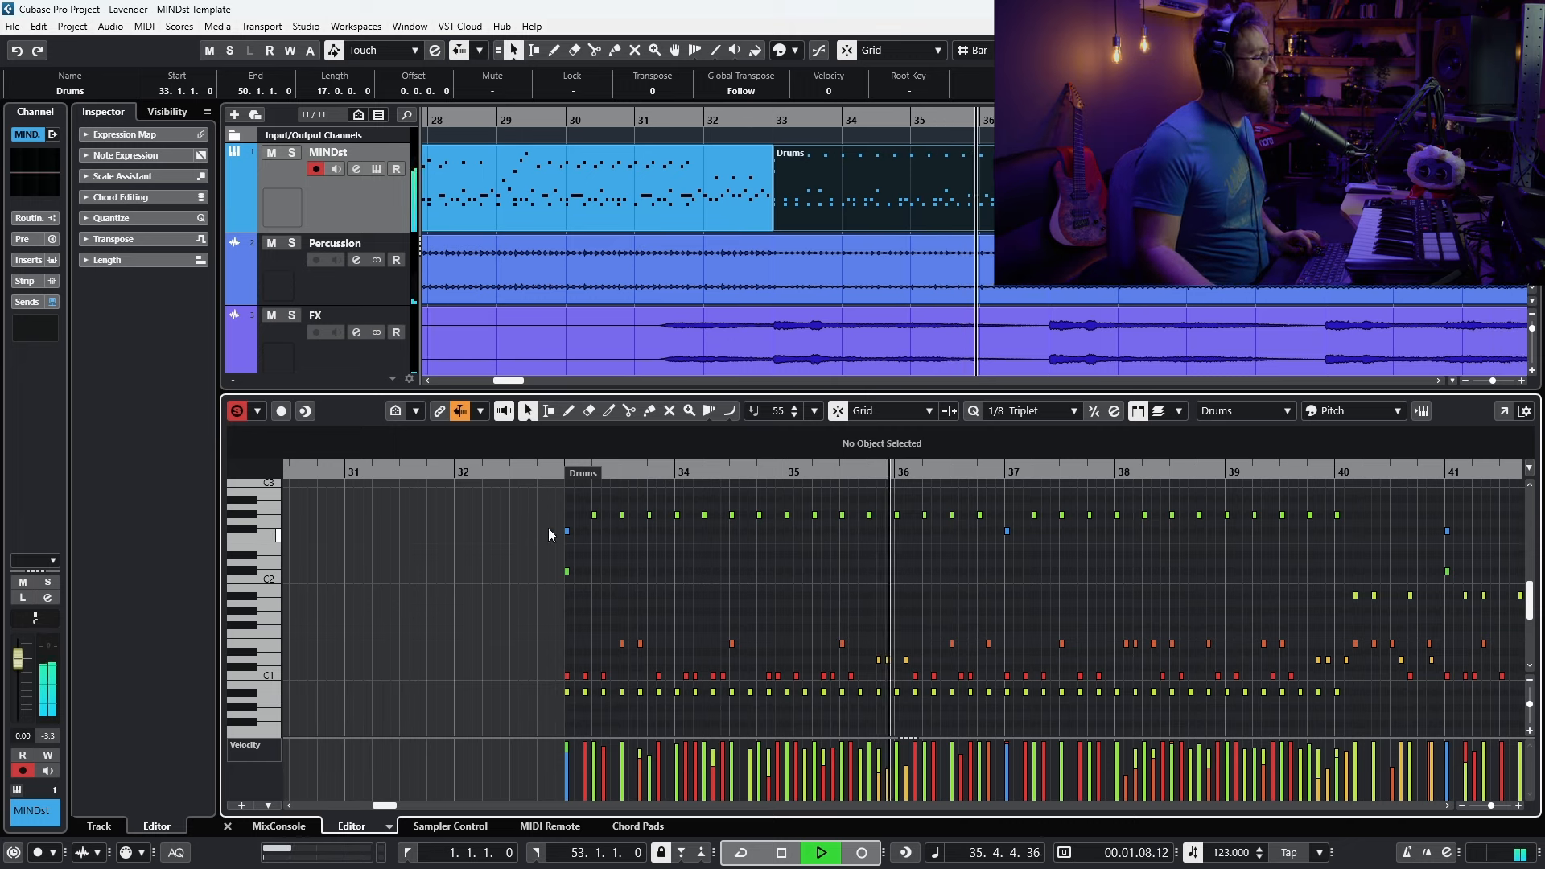
# Step: Move the playback position to bar 33 and listen to the Drums part through bar 36
pyautogui.press('space')
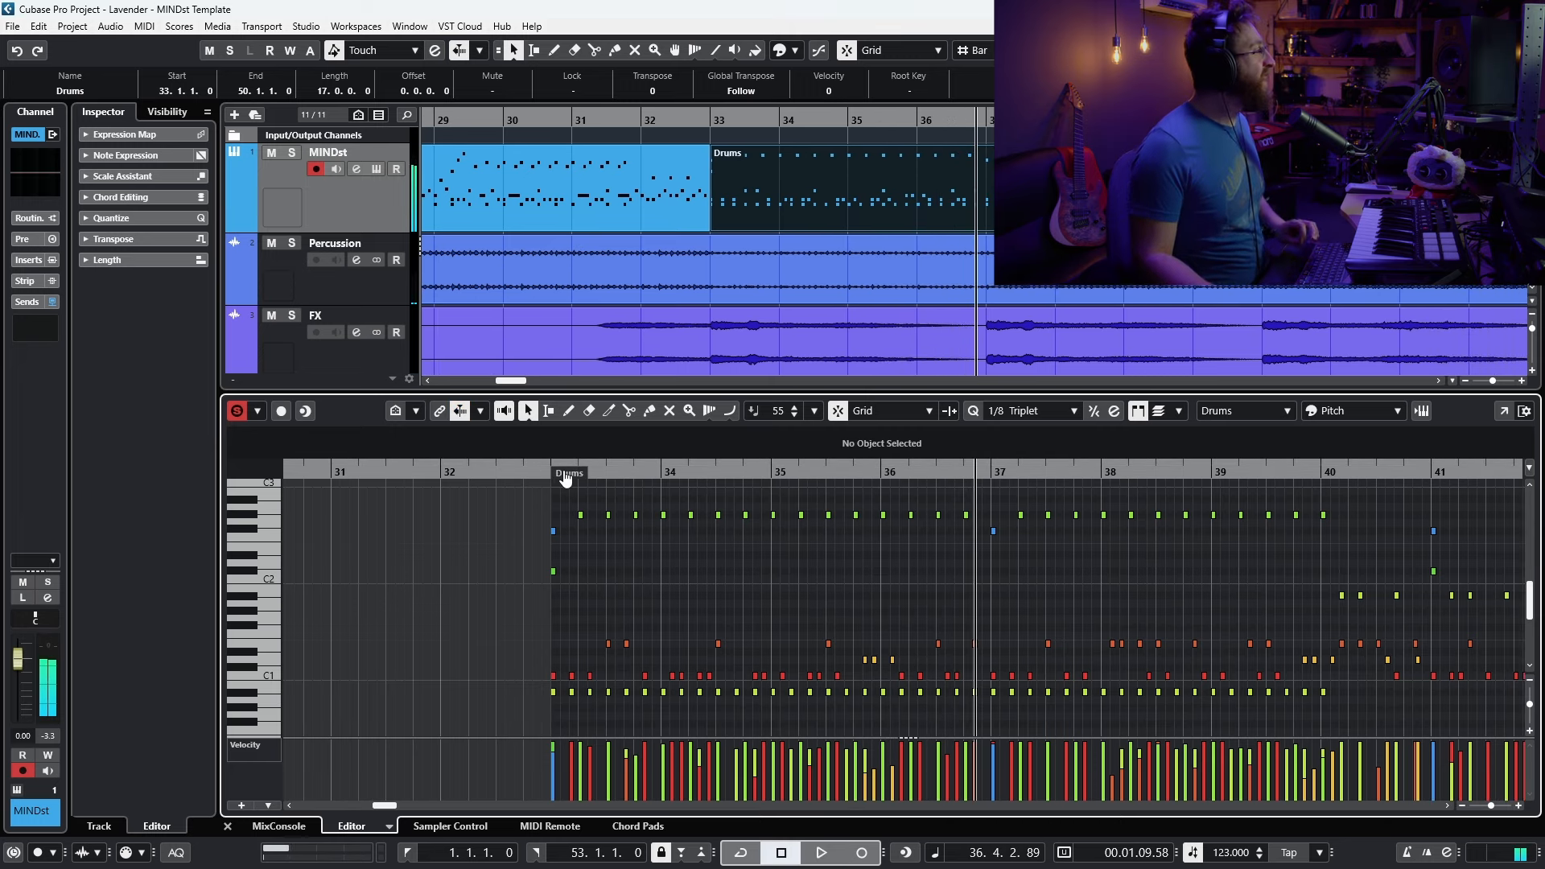
pyautogui.moveTo(548, 474); pyautogui.dragTo(551, 507)
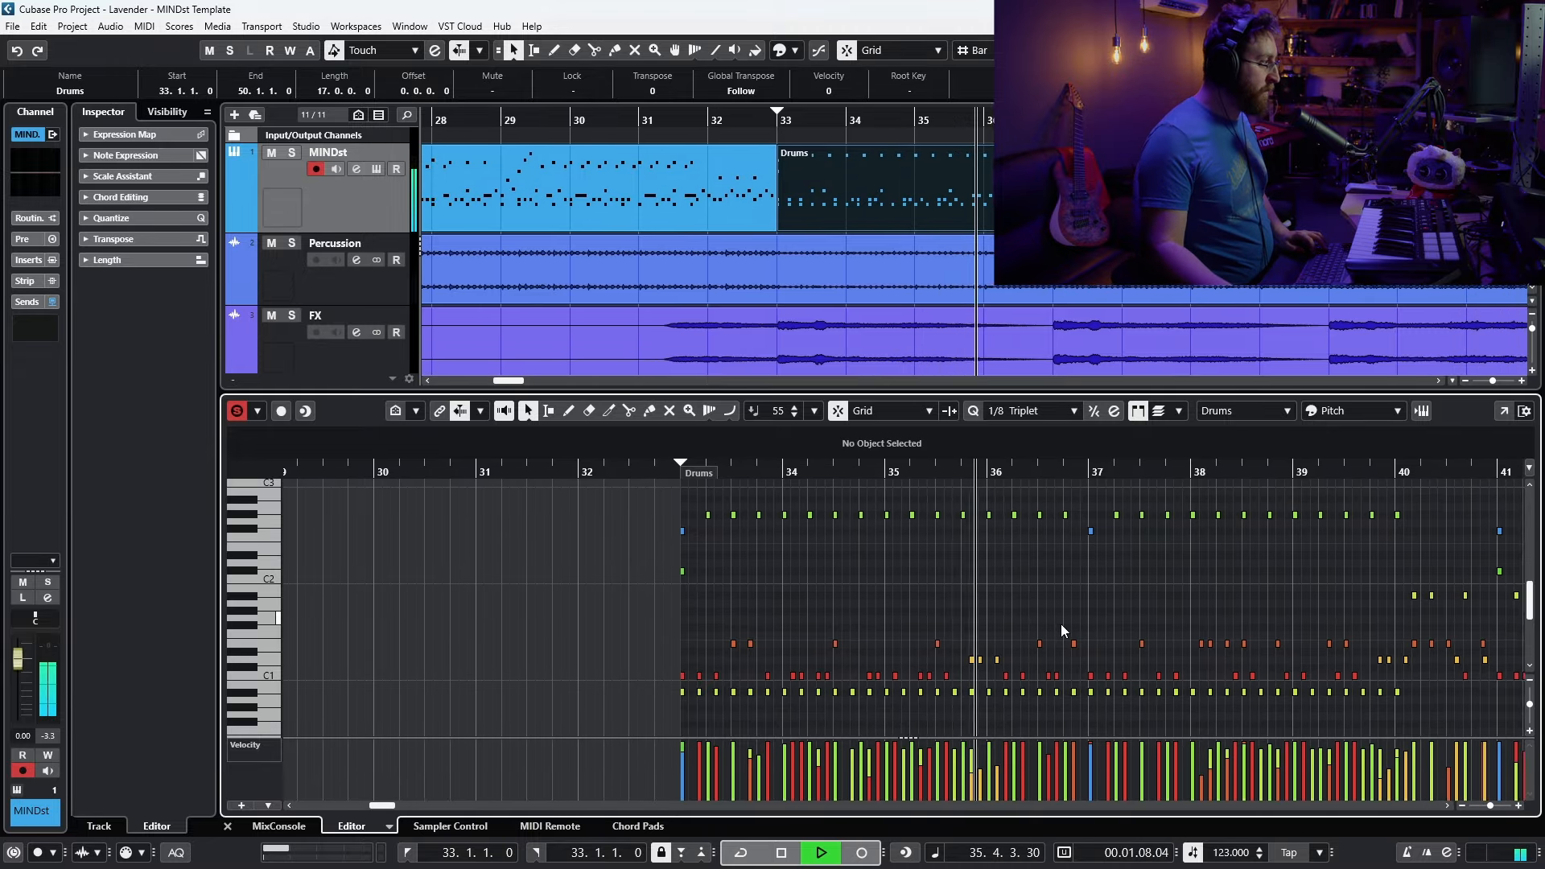
pyautogui.press('space')
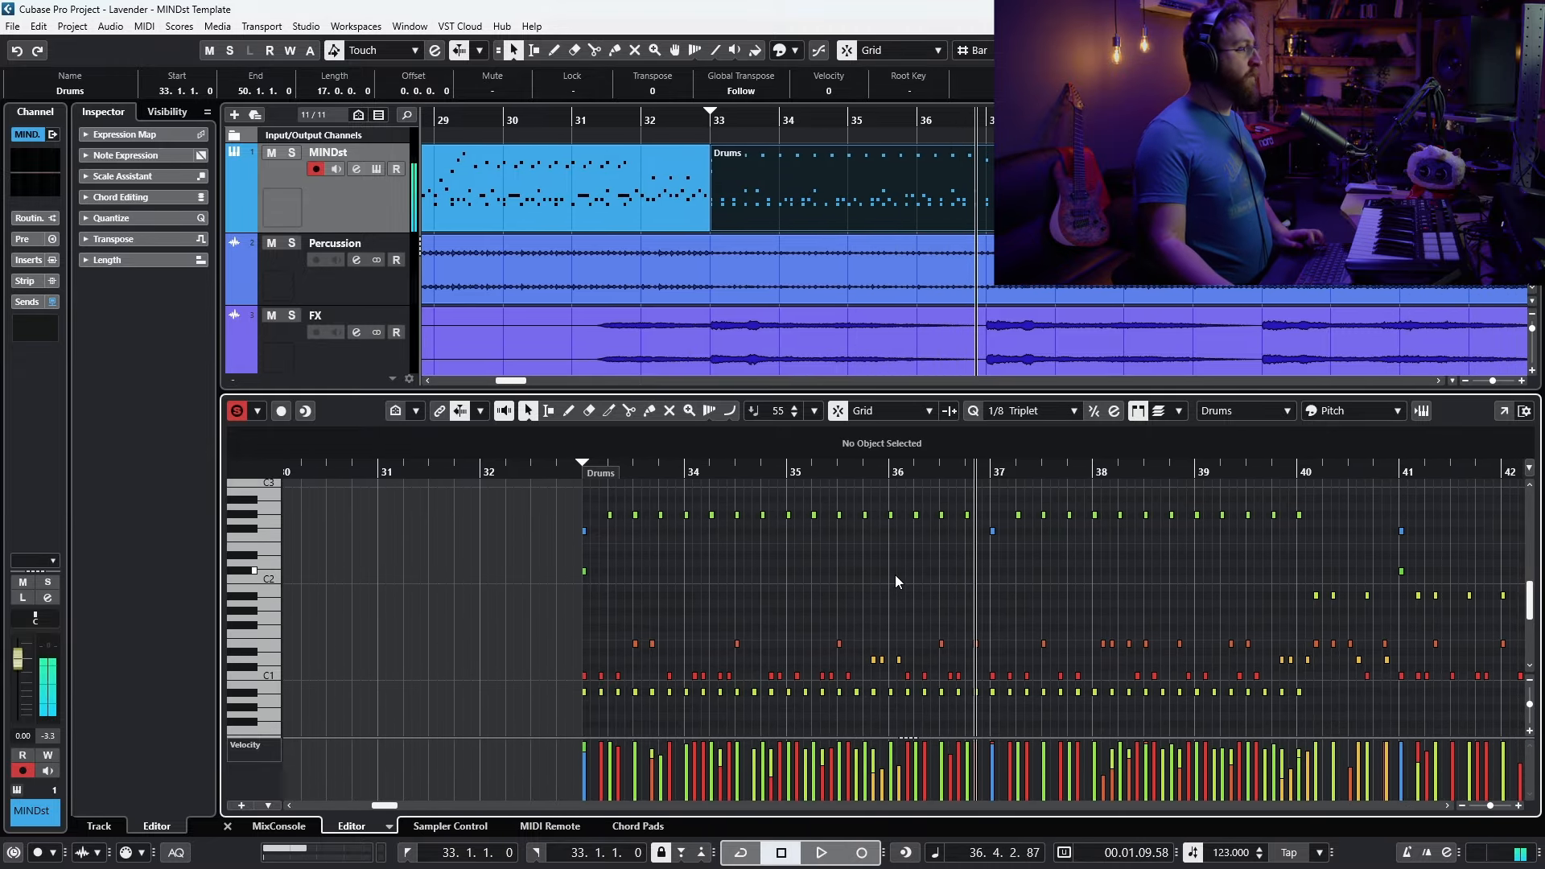
# Step: Play the drum section from bar 41 and stop in bar 44
pyautogui.hscroll(3, 937, 619)
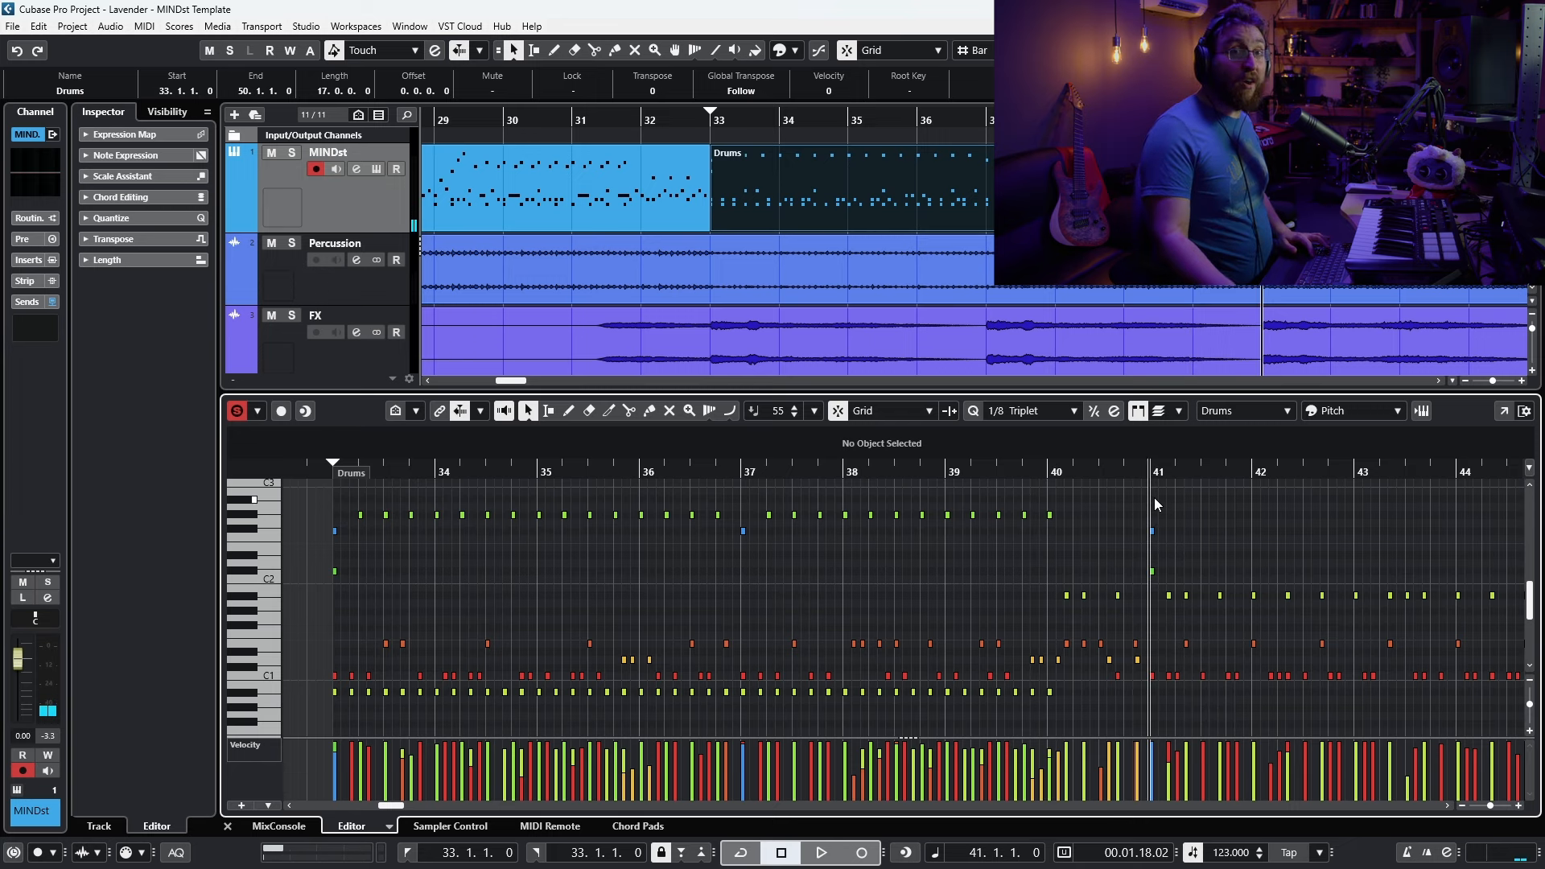
pyautogui.press('space')
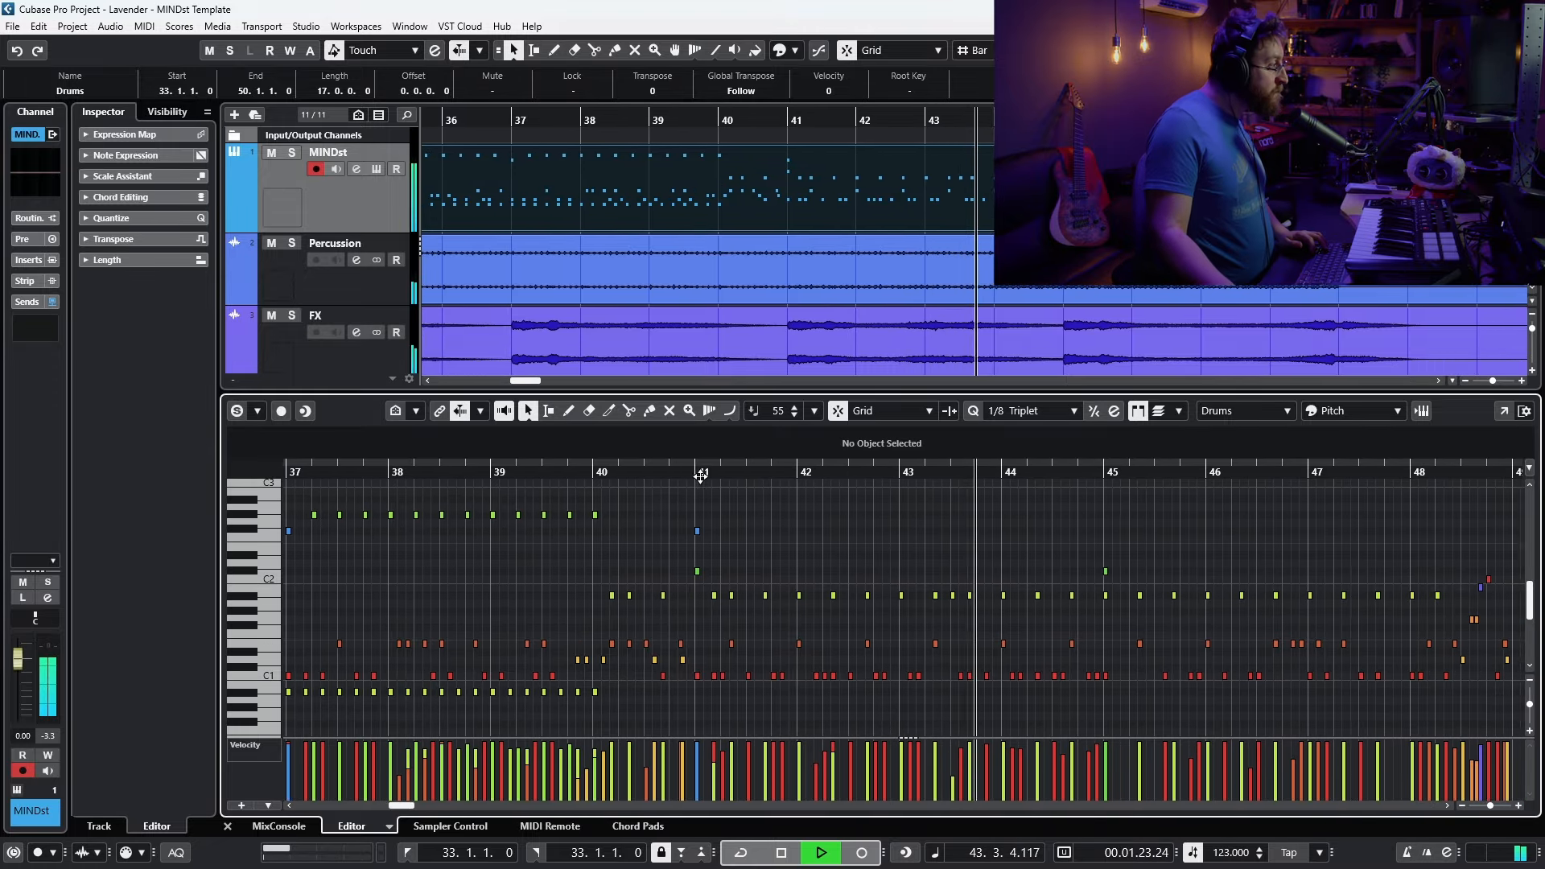
pyautogui.press('space')
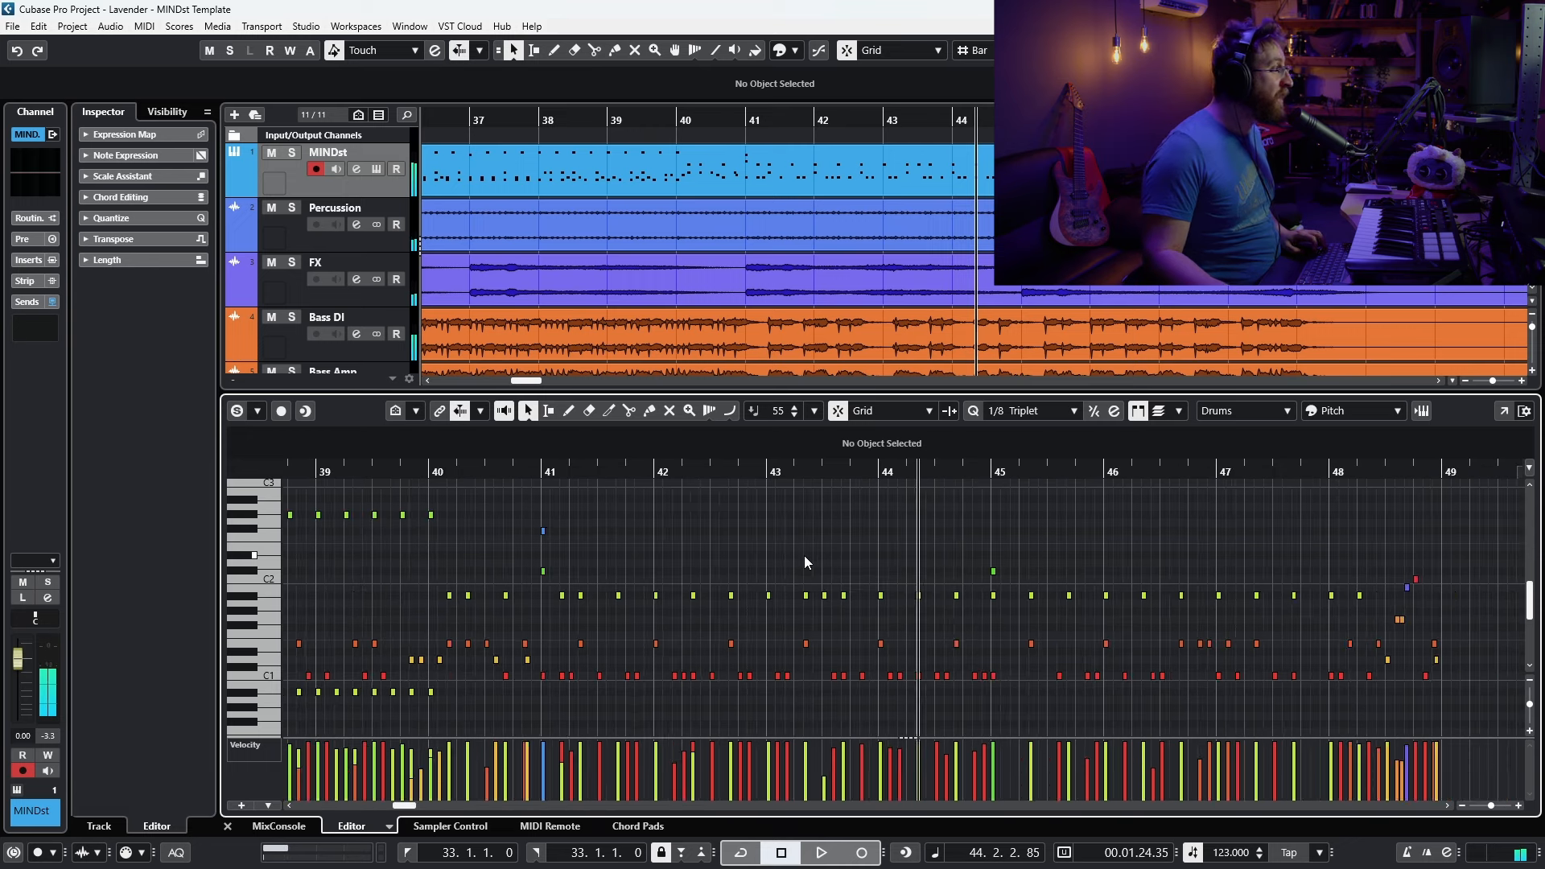
# Step: Listen to the Percussion track in solo around bars 40 to 42 and turn its solo off again
pyautogui.click(589, 473)
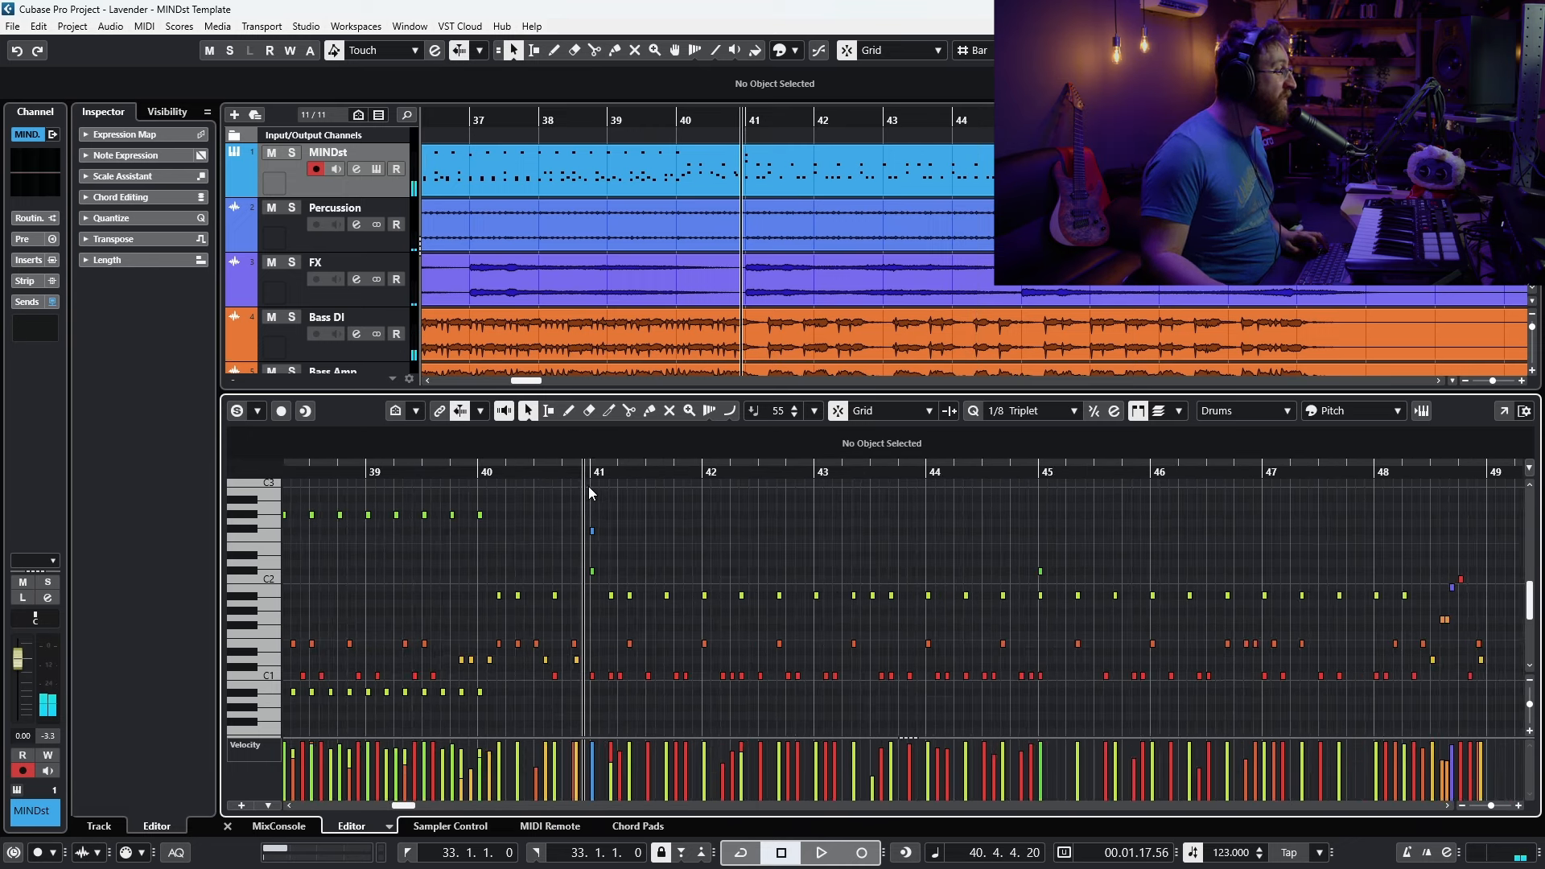
pyautogui.moveTo(589, 487); pyautogui.dragTo(573, 362)
pyautogui.click(292, 209)
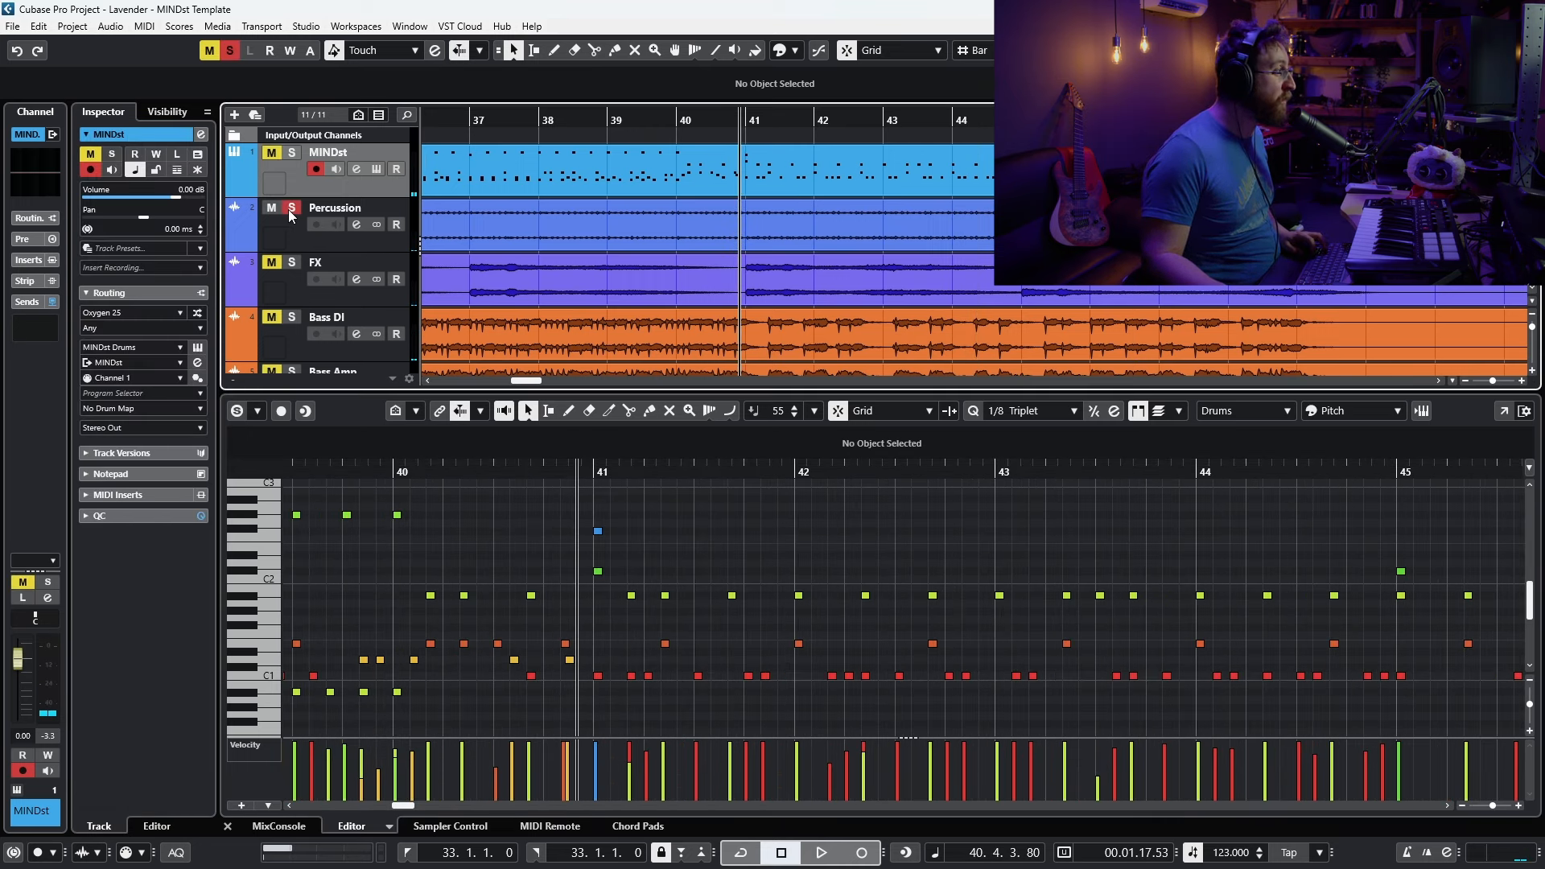
pyautogui.press('space')
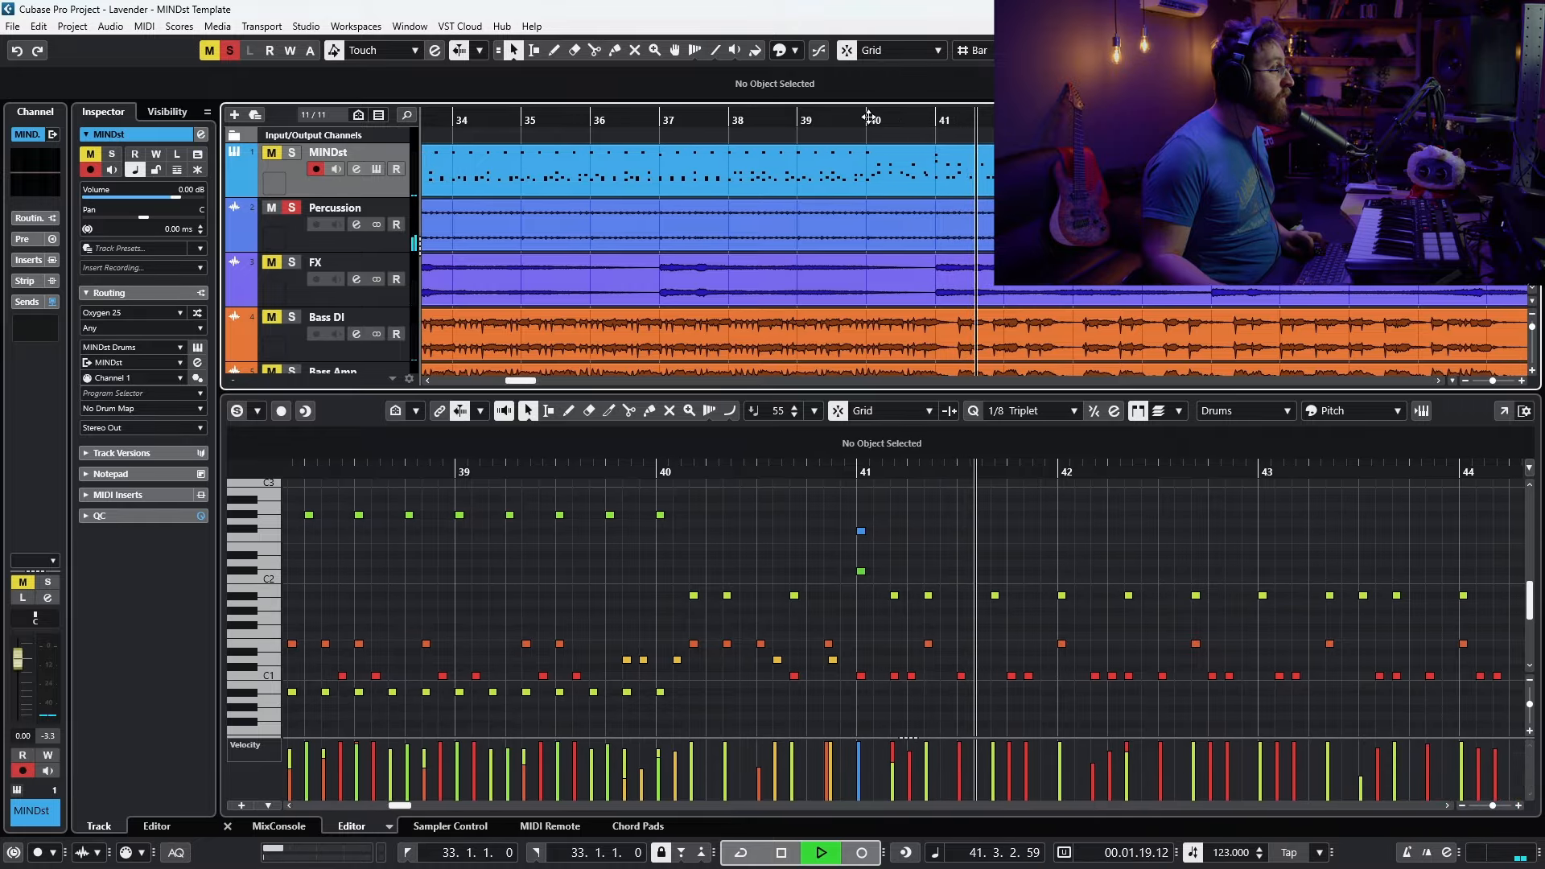
pyautogui.moveTo(815, 116); pyautogui.dragTo(787, 124)
pyautogui.press('space')
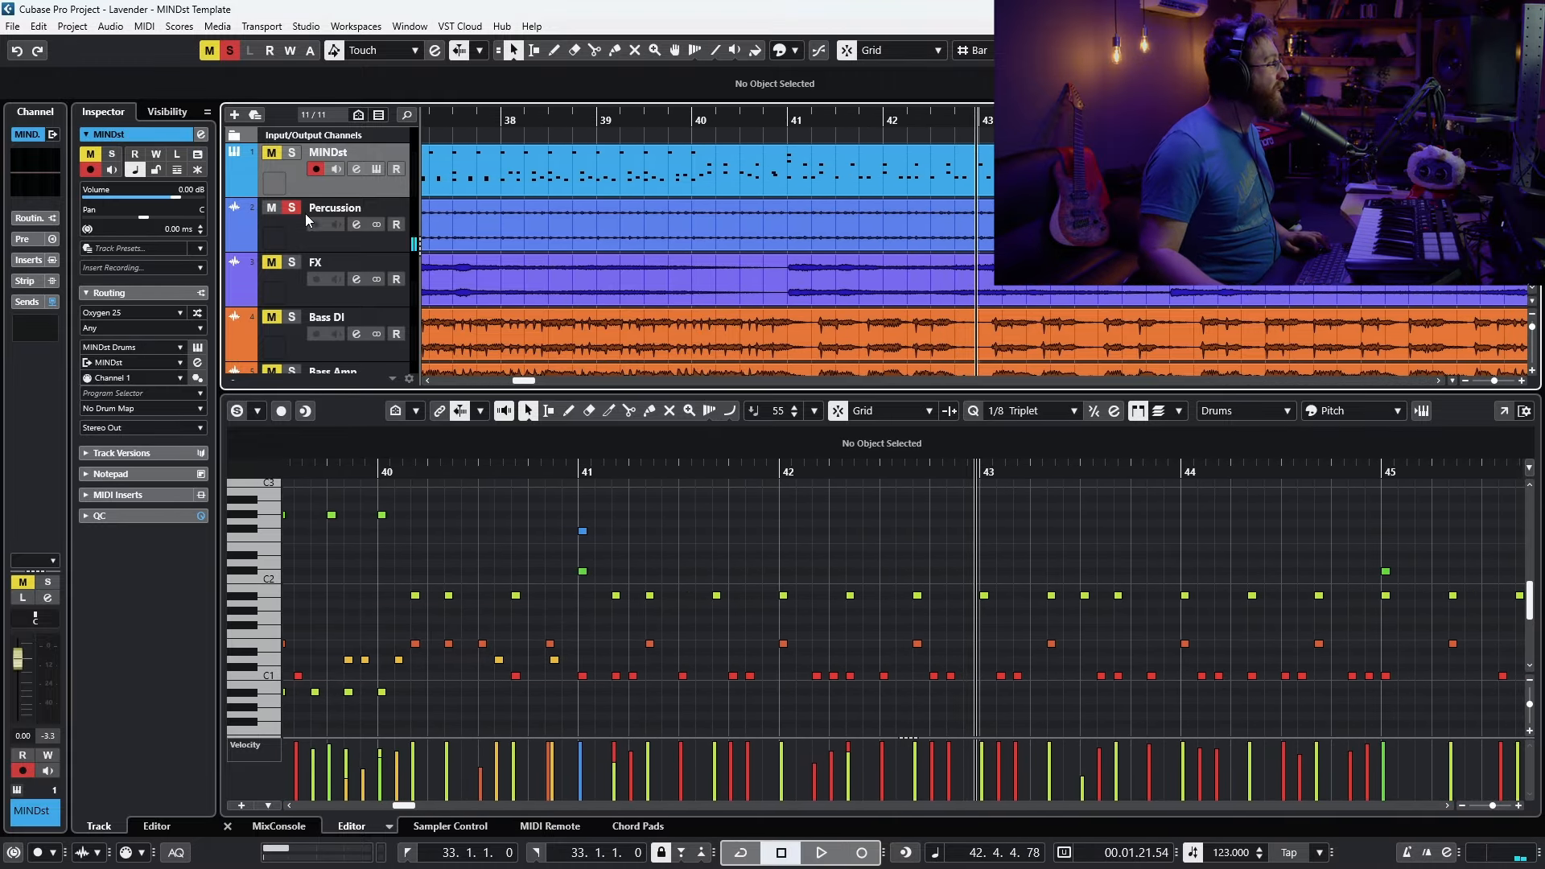
pyautogui.click(303, 211)
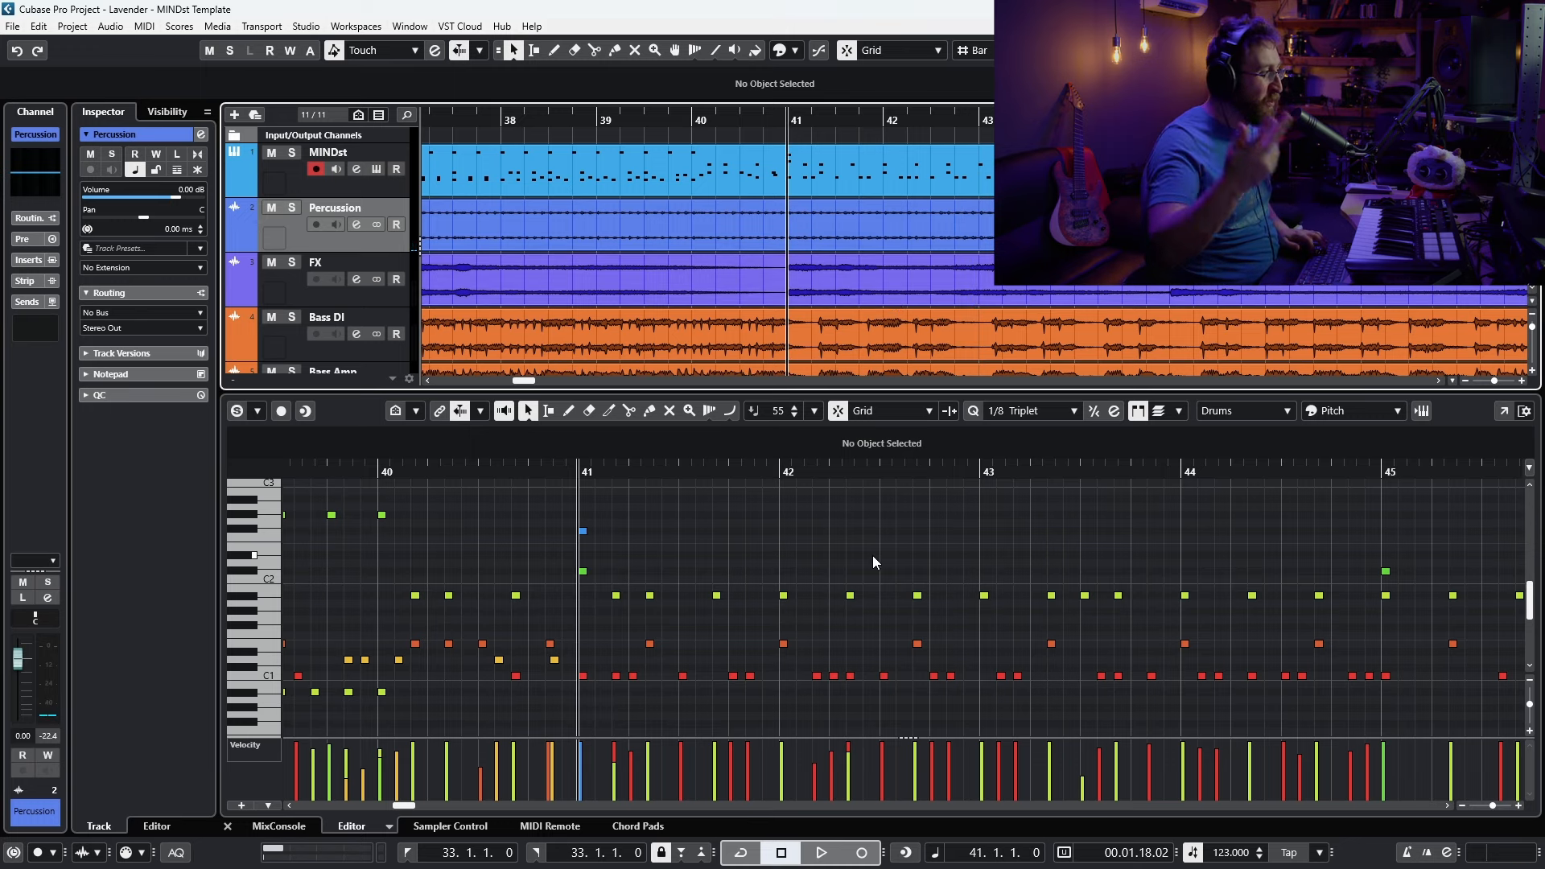
# Step: Play the full mix from bar 41 to the closing drum fill and replay that fill from bar 48
pyautogui.press('space')
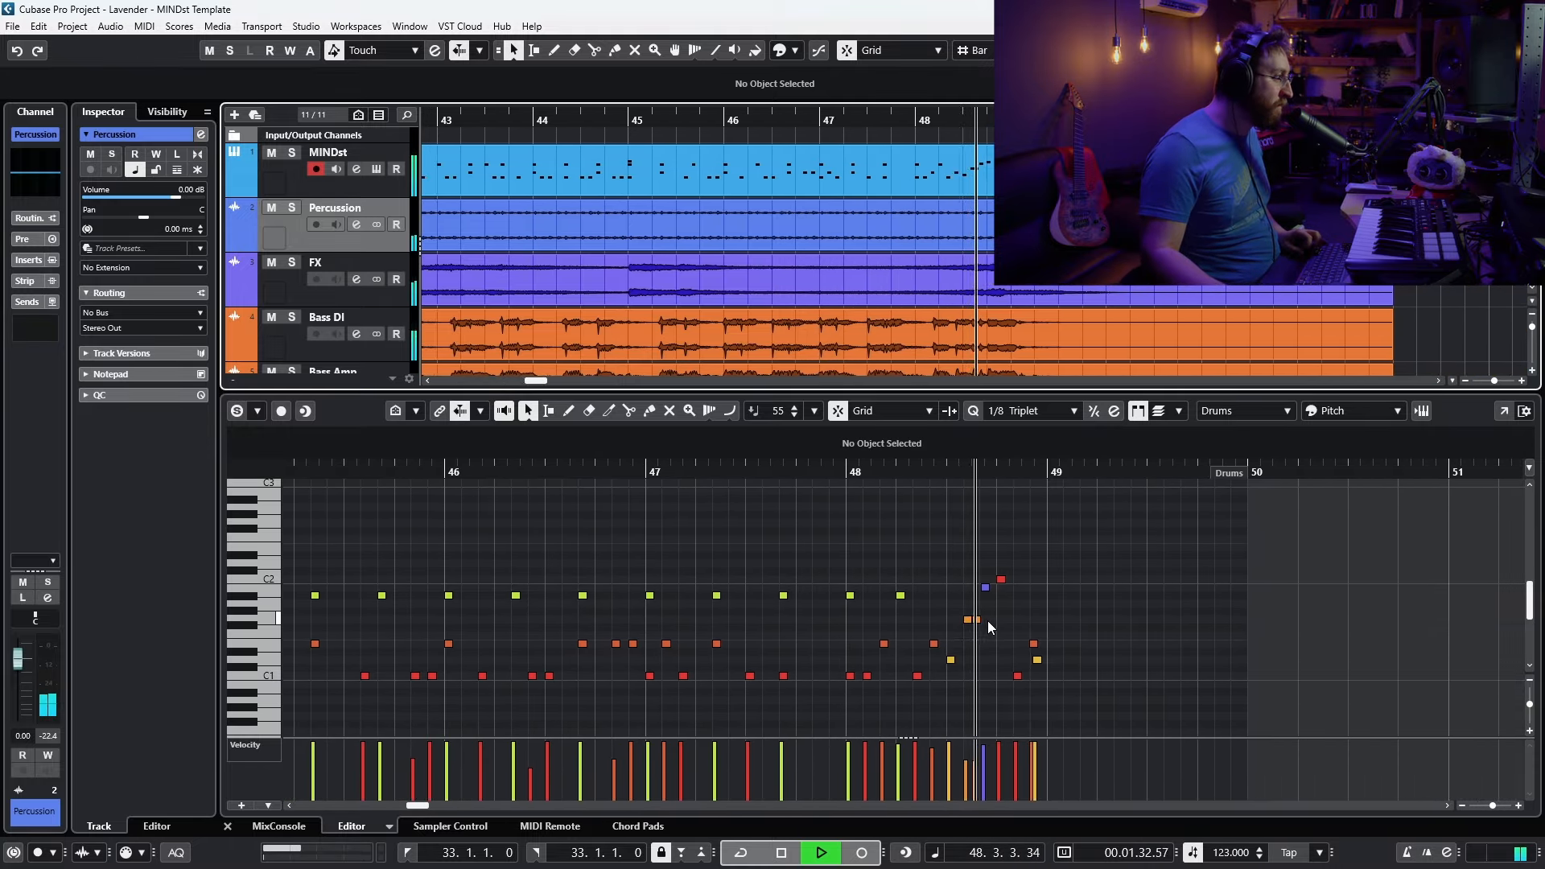
pyautogui.press('space')
pyautogui.click(745, 471)
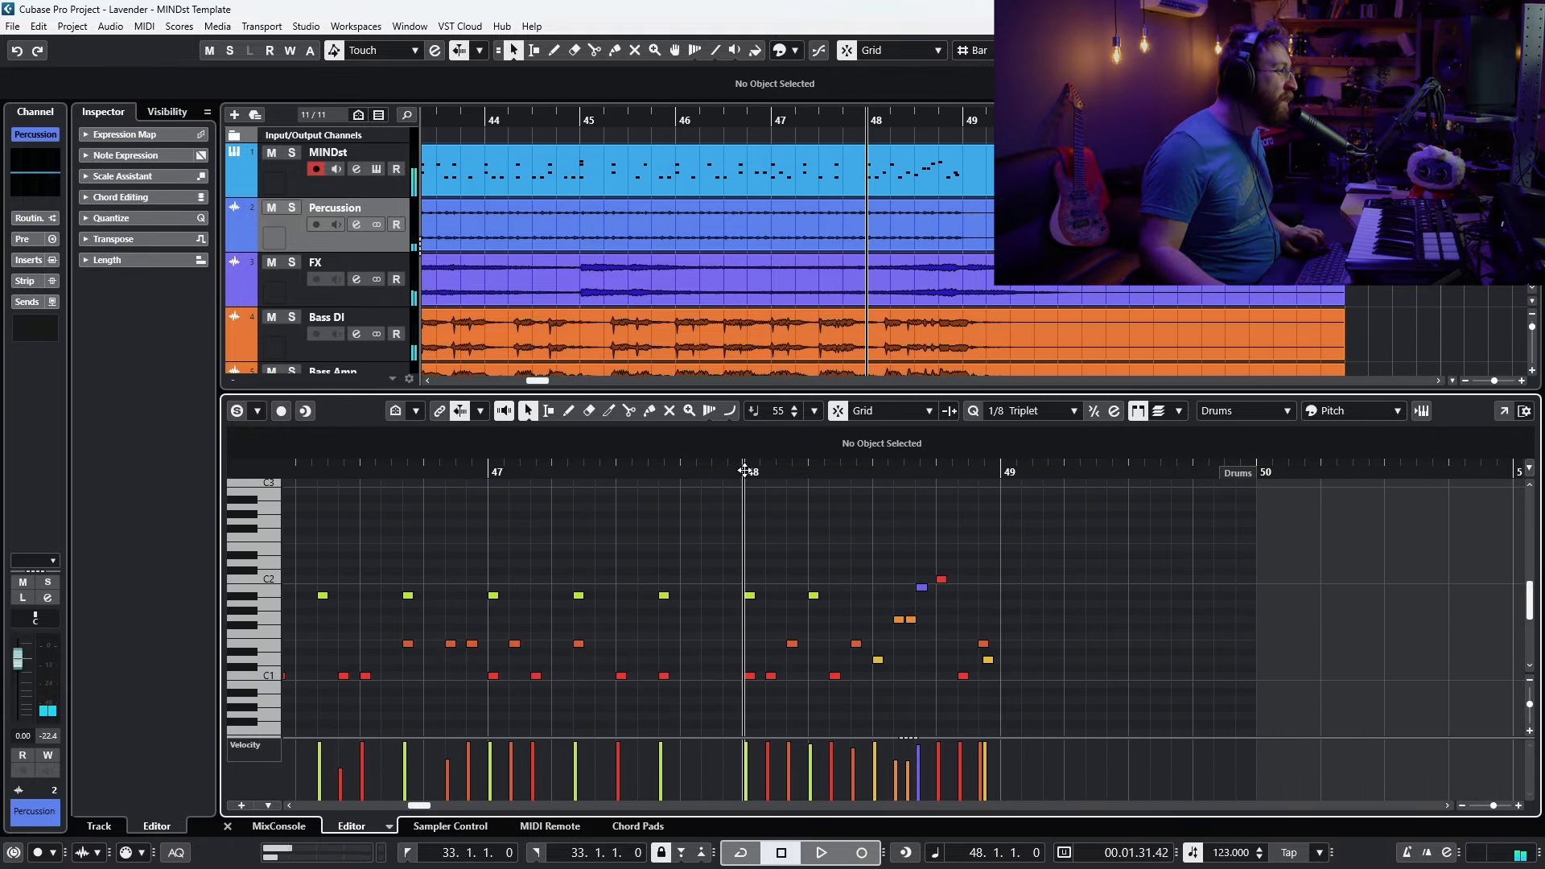
pyautogui.press('space')
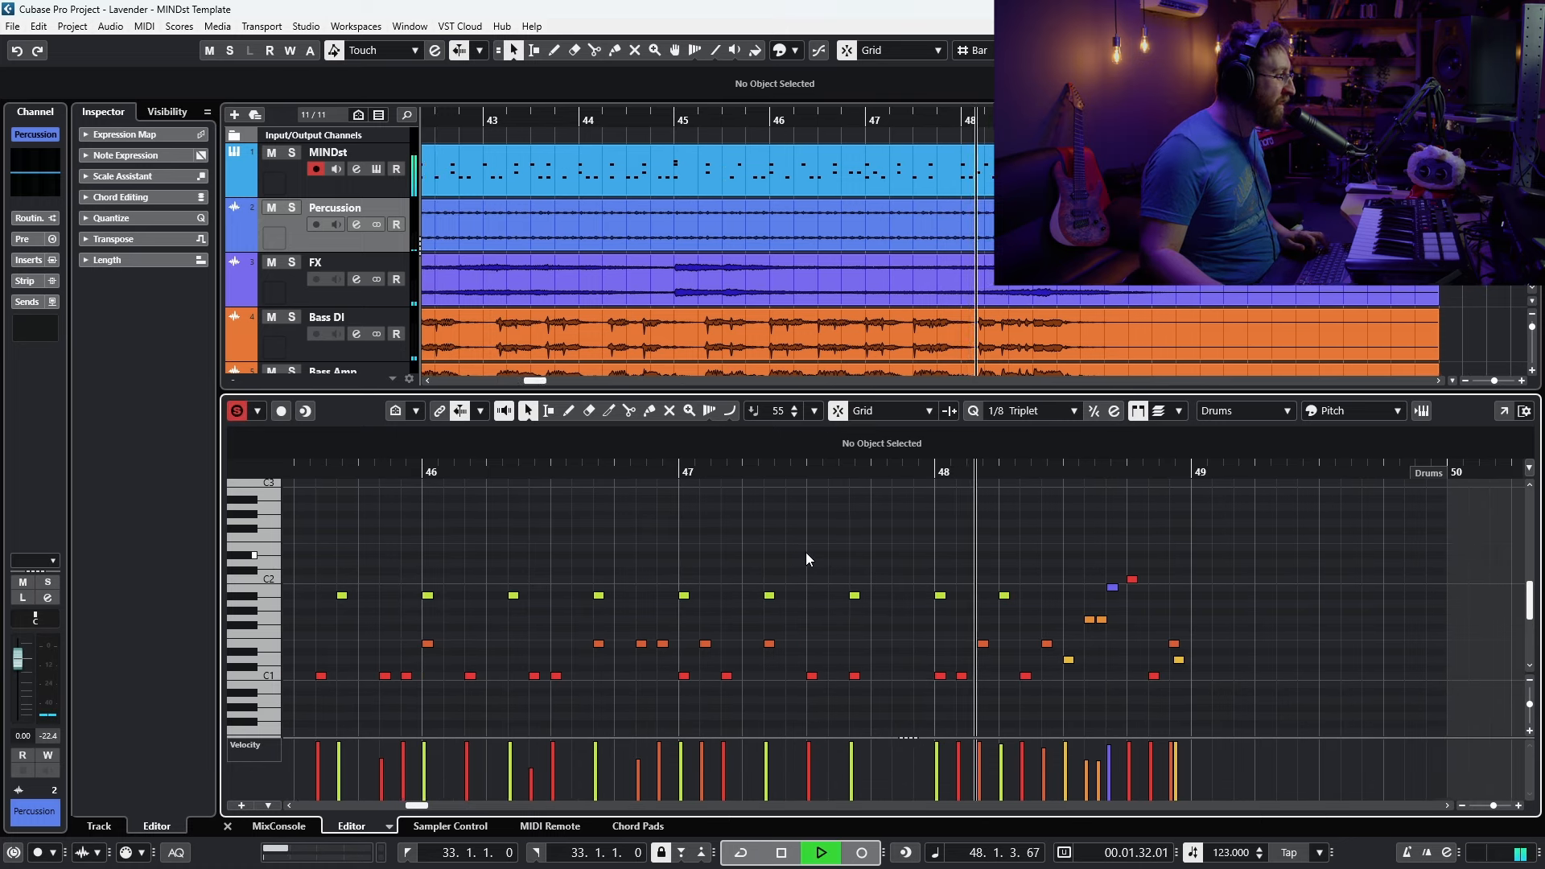
pyautogui.press('space')
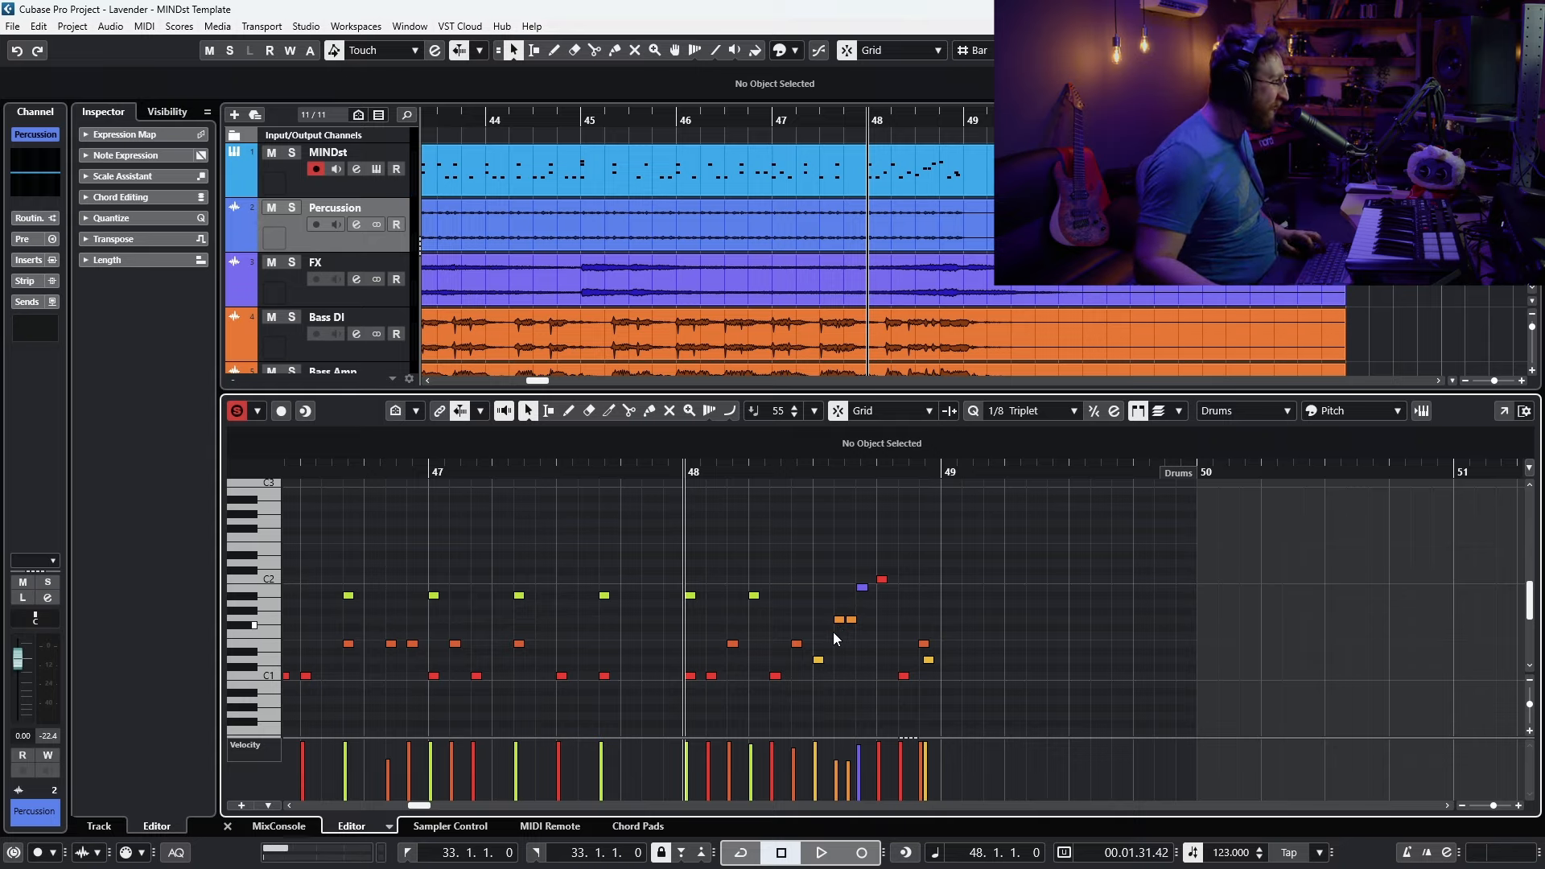
# Step: Play the closing drum fill in bar 48 and select its final two notes before bar 49 for a closer look
pyautogui.press('space')
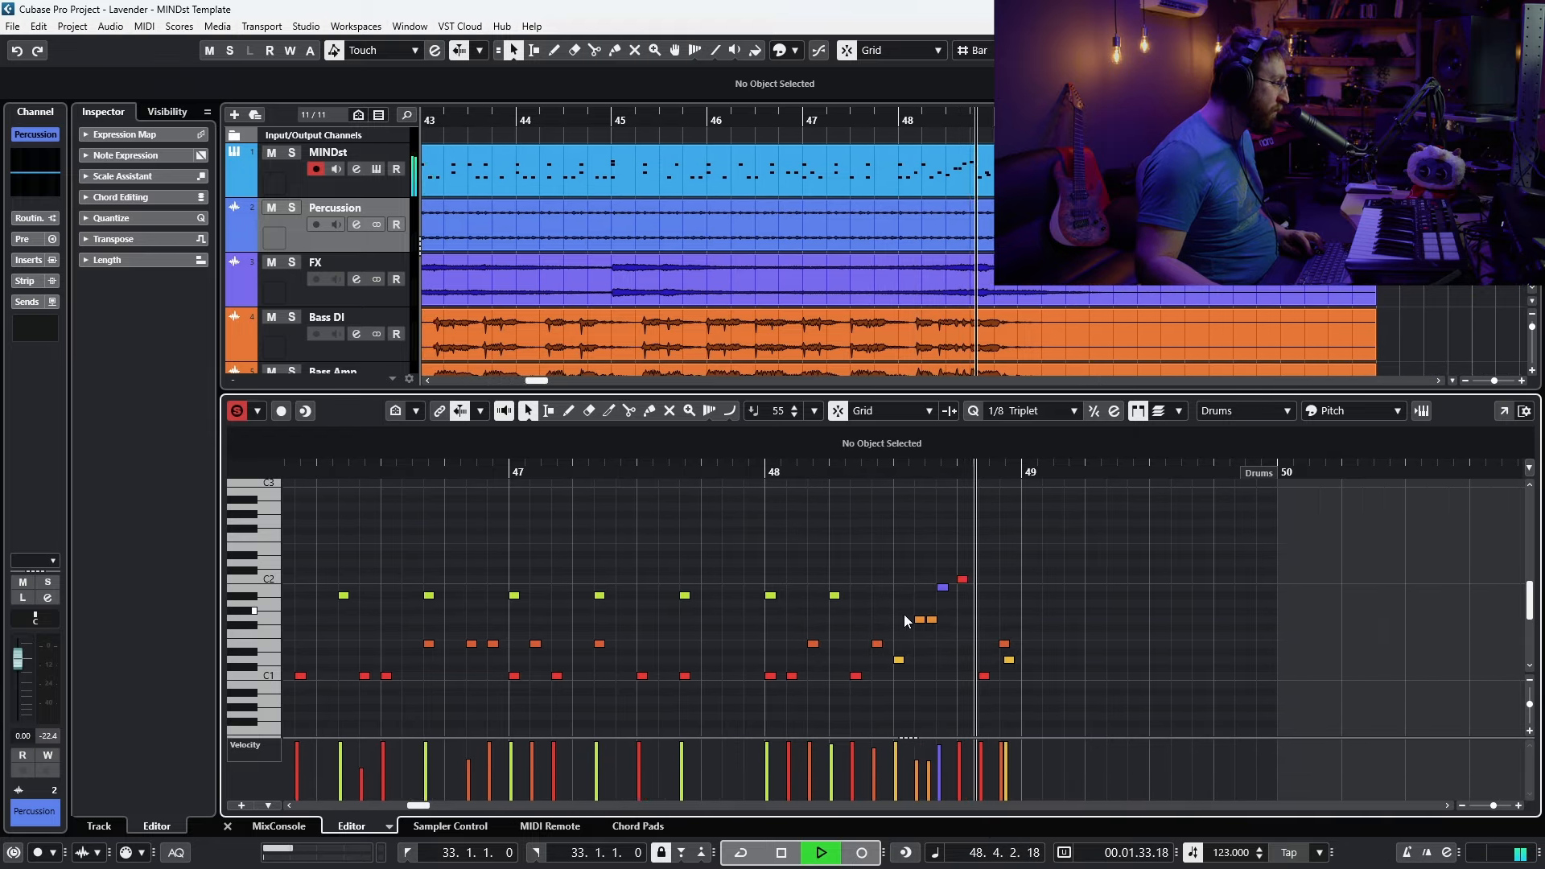
pyautogui.press('space')
pyautogui.scroll(3, 748, 646)
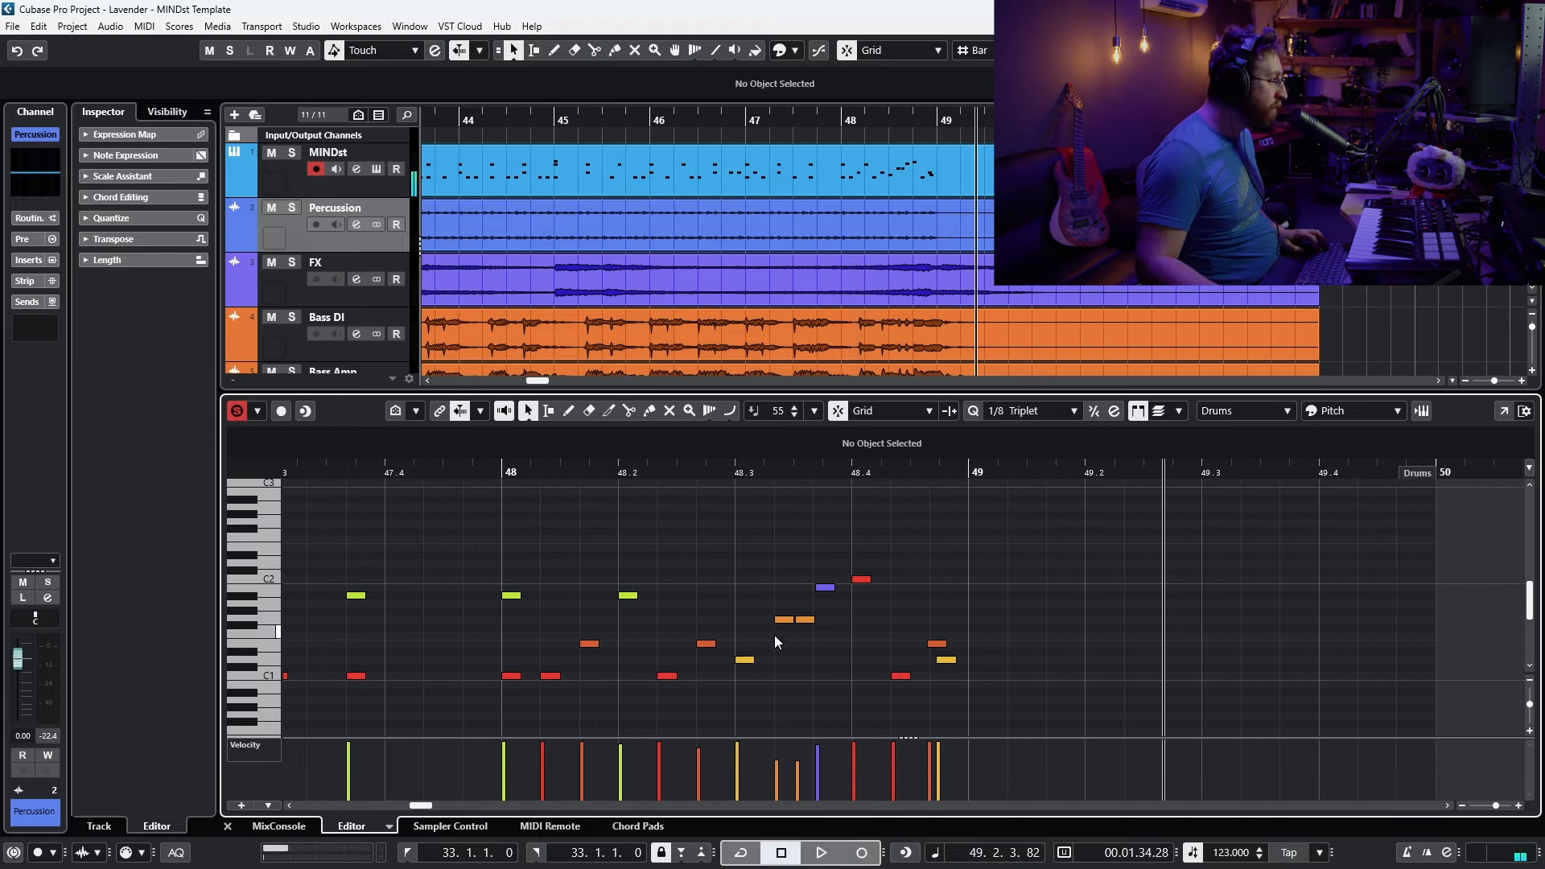
pyautogui.hscroll(-3, 966, 642)
pyautogui.scroll(4, 1392, 649)
pyautogui.moveTo(1170, 609); pyautogui.dragTo(1228, 660)
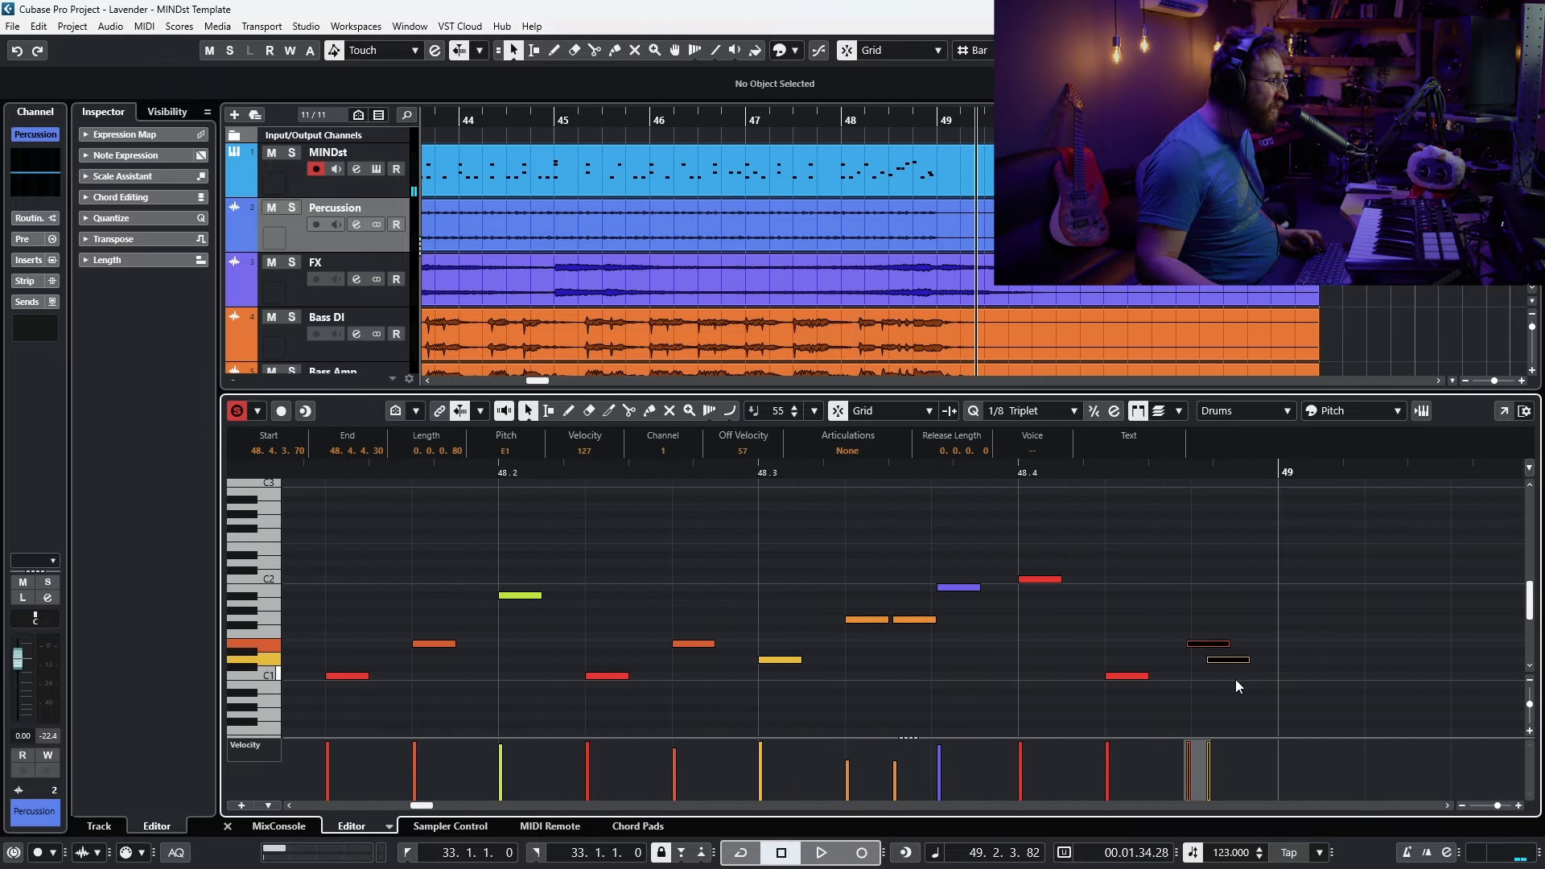
pyautogui.click(1235, 683)
pyautogui.moveTo(1165, 606); pyautogui.dragTo(1239, 680)
pyautogui.scroll(3, 1163, 680)
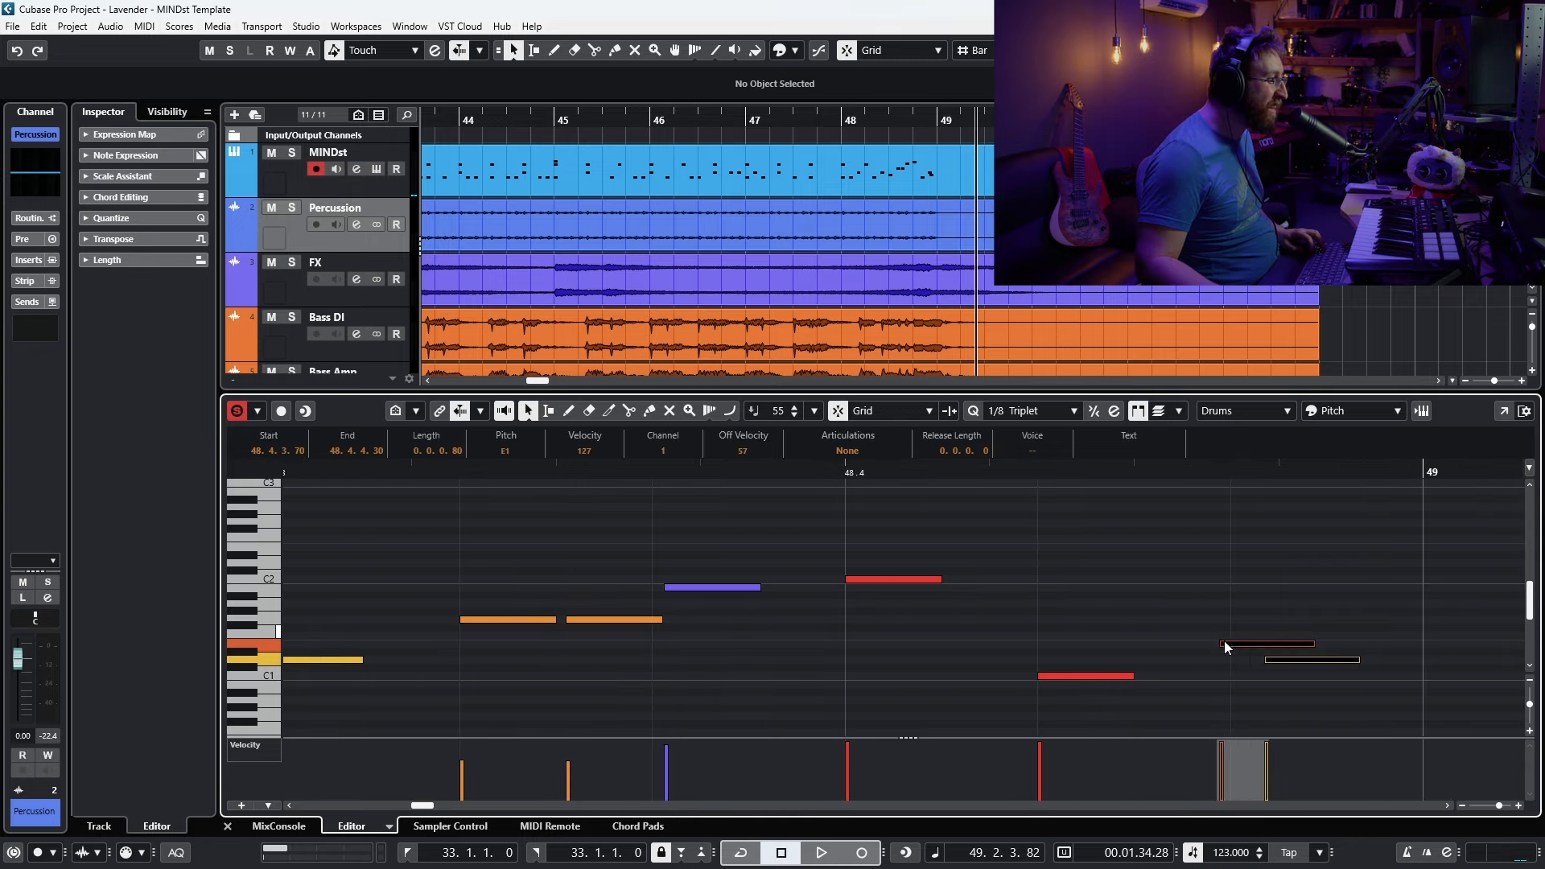
pyautogui.scroll(-2, 1231, 657)
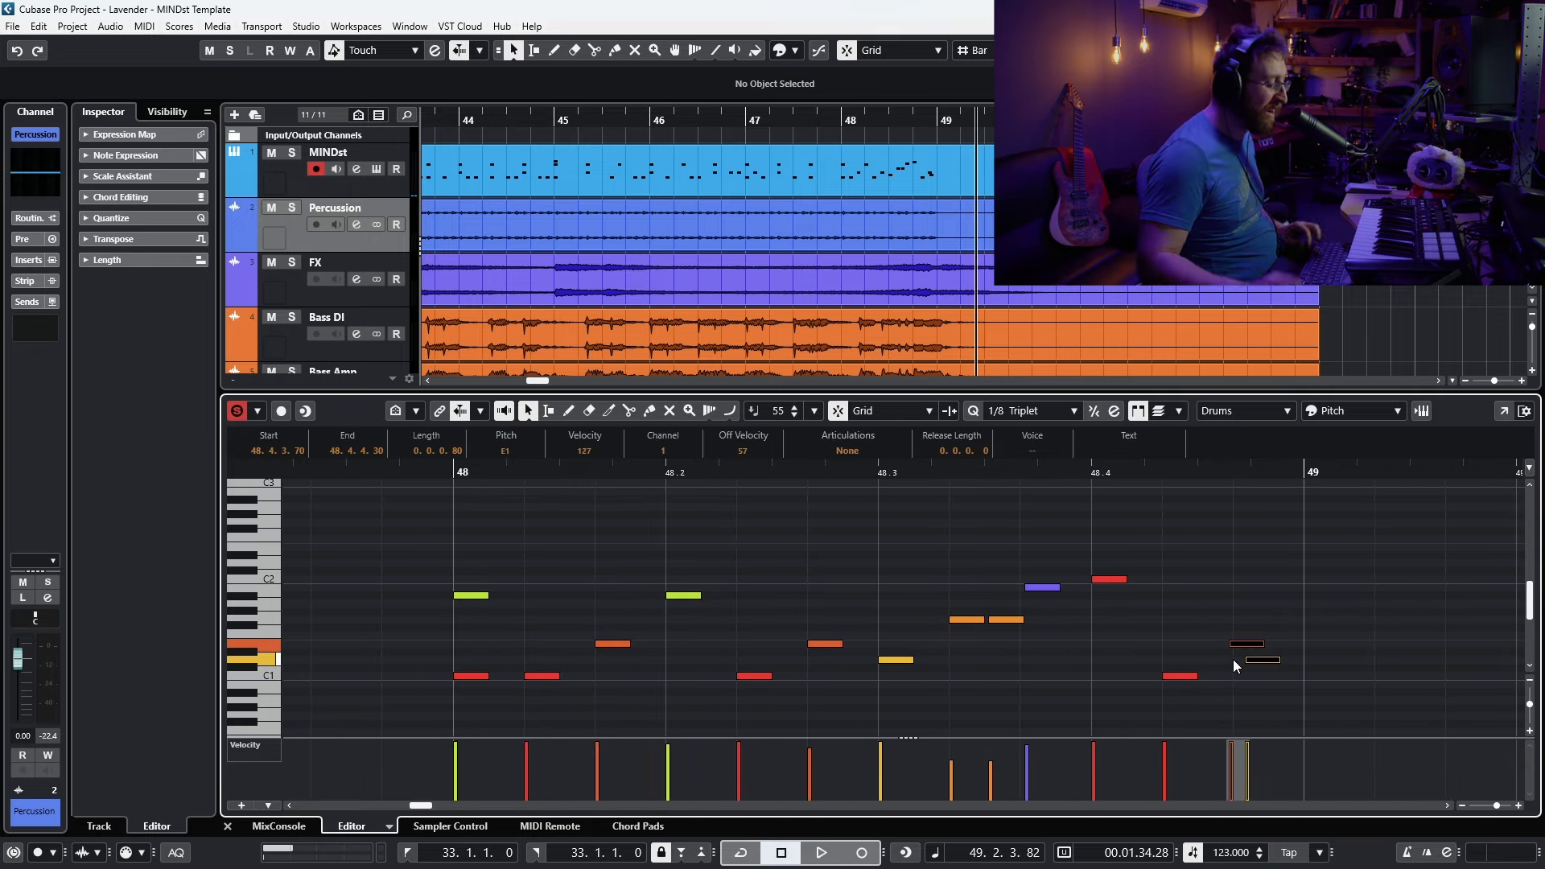
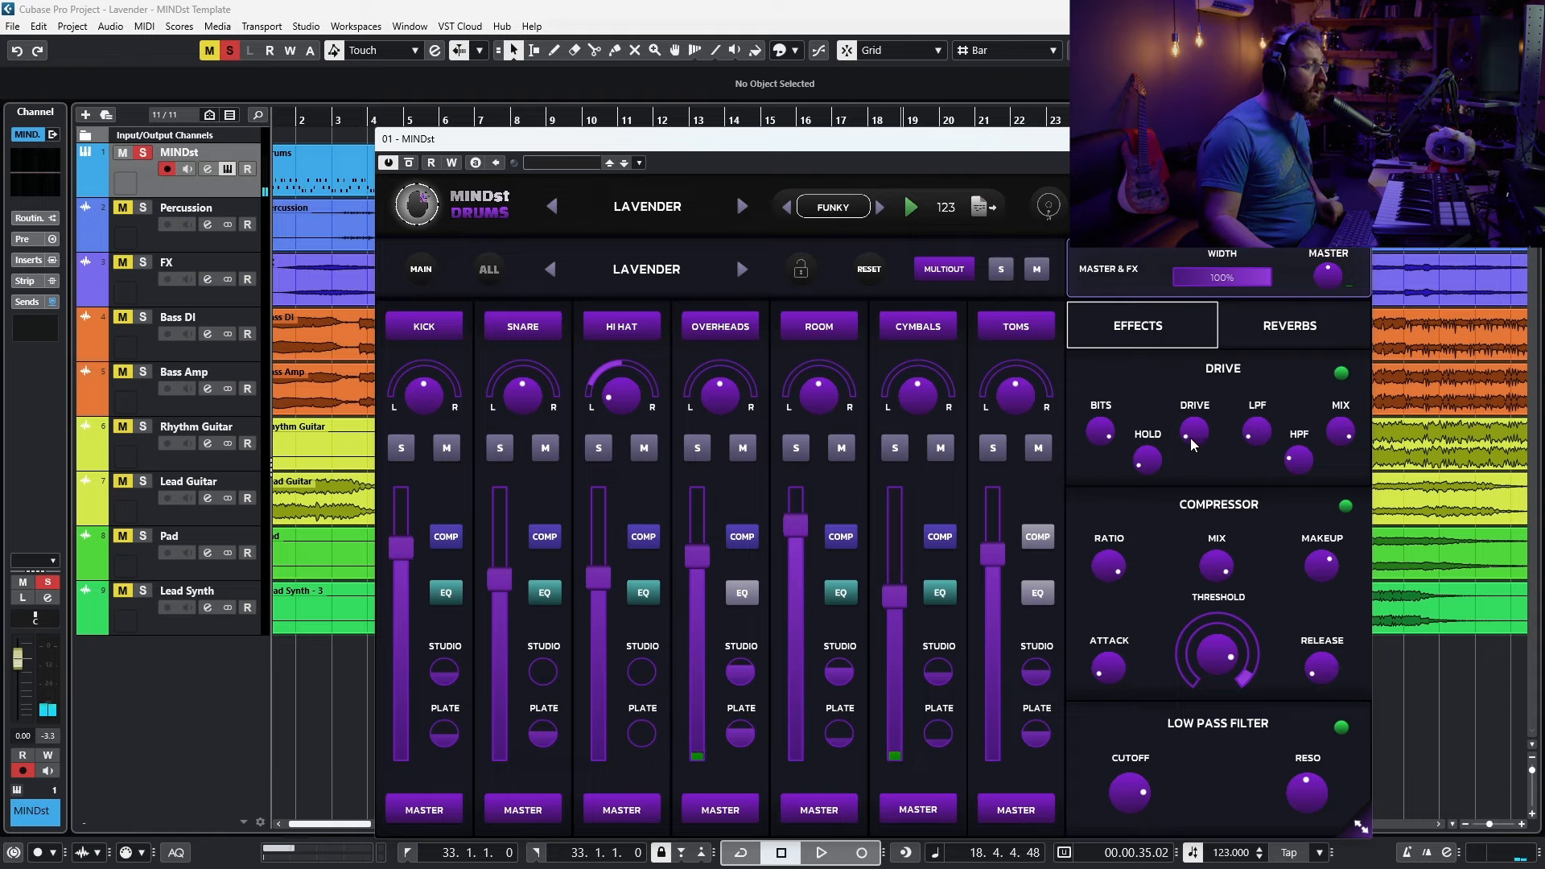
# Step: Play the soloed drums from the end of bar 18 and lower the Drive effect's Mix, stopping playback in bar 23
pyautogui.moveTo(1190, 438)
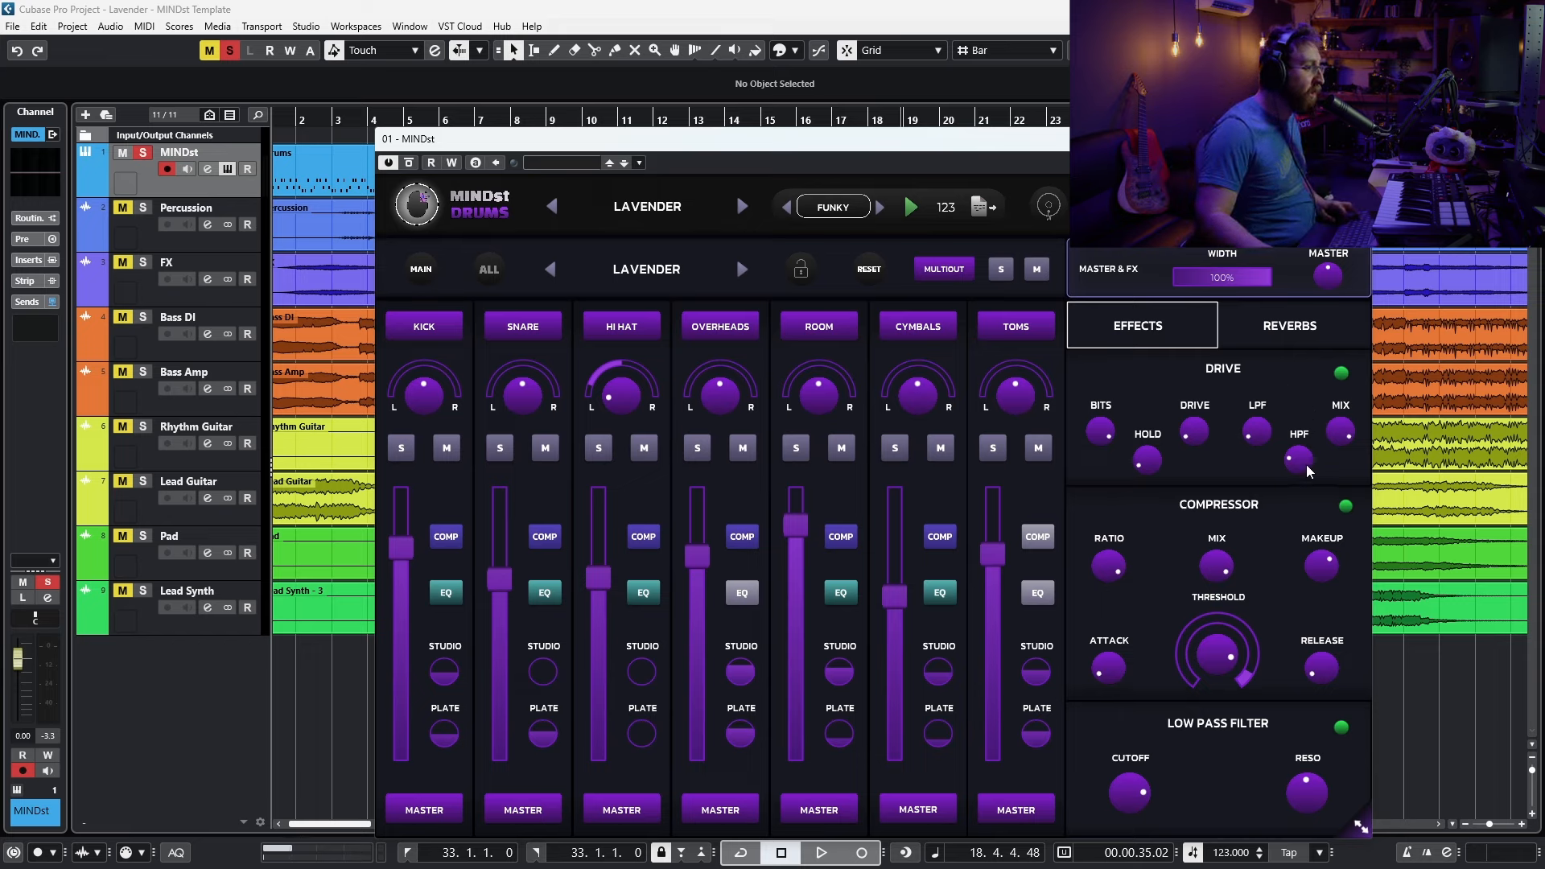
pyautogui.moveTo(1307, 466)
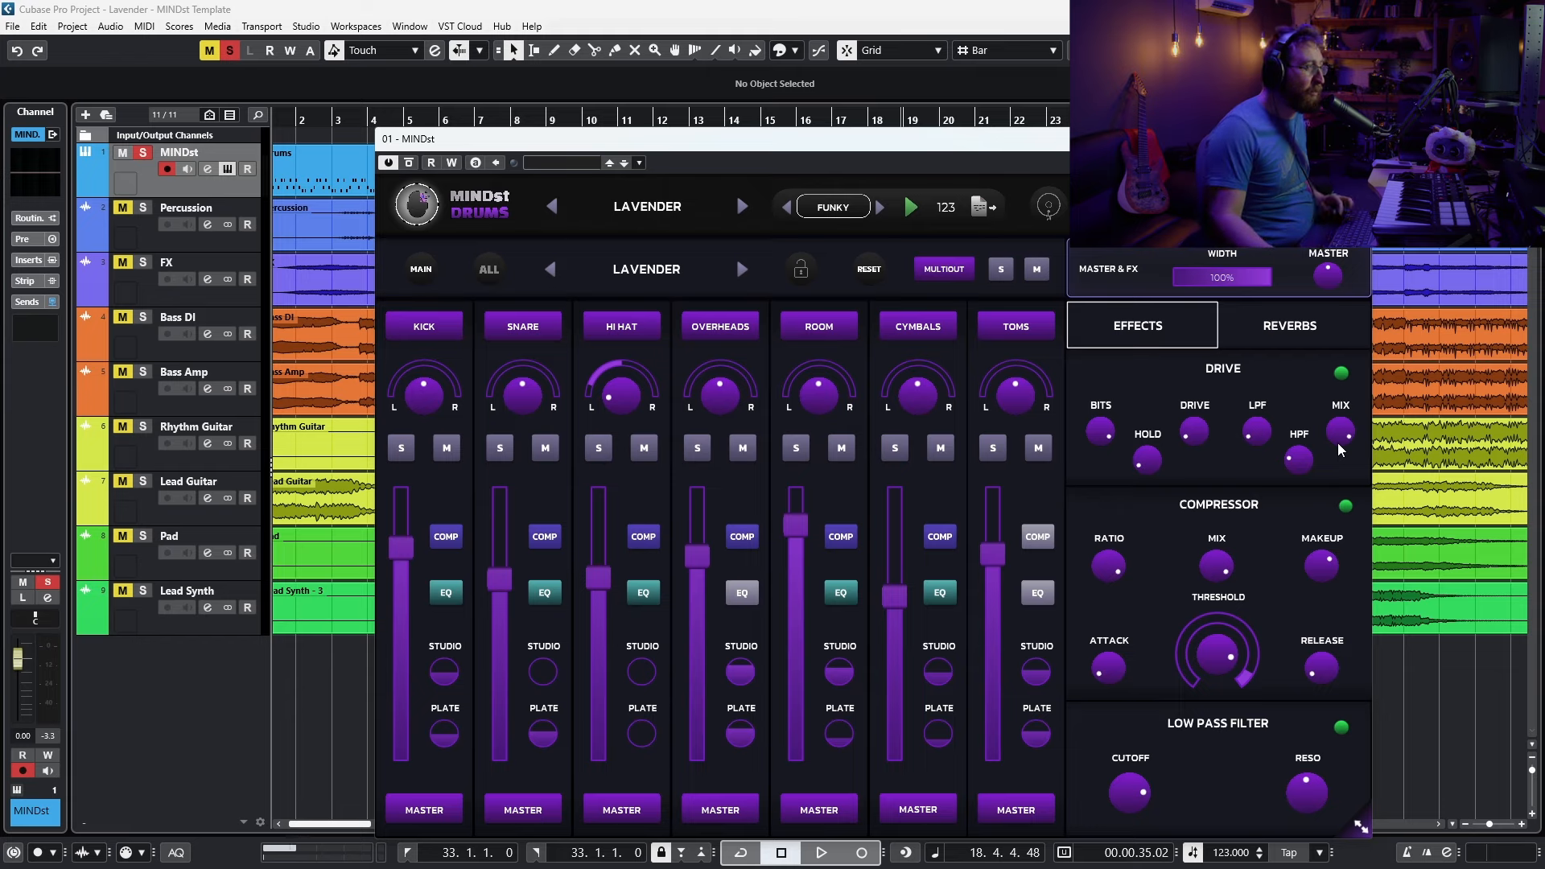
pyautogui.press('space')
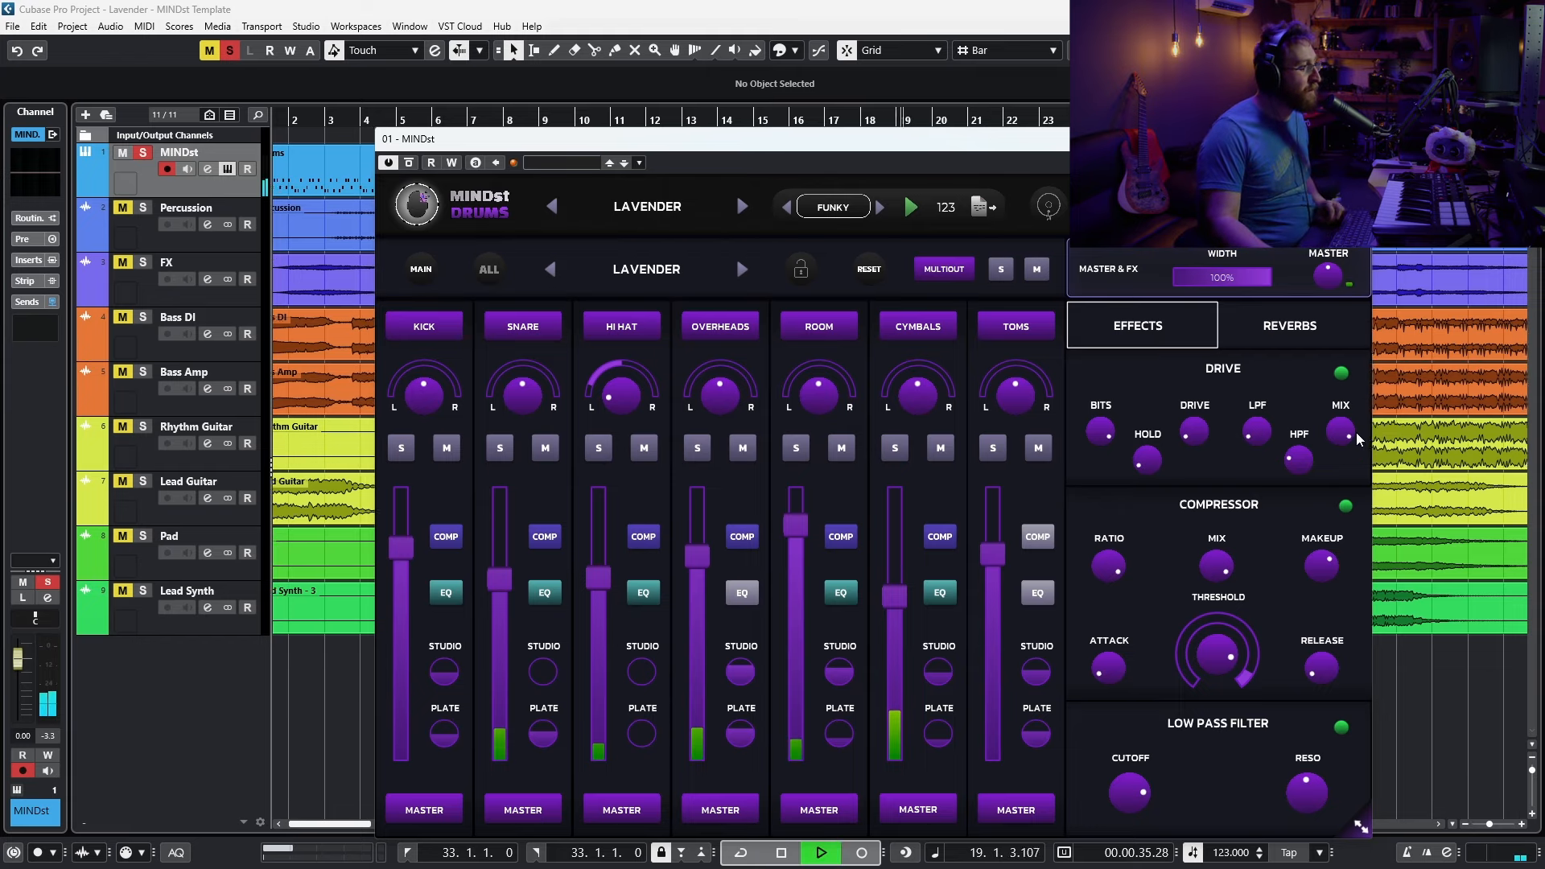
pyautogui.press('space')
pyautogui.press('space')
pyautogui.moveTo(1347, 442); pyautogui.dragTo(1348, 636)
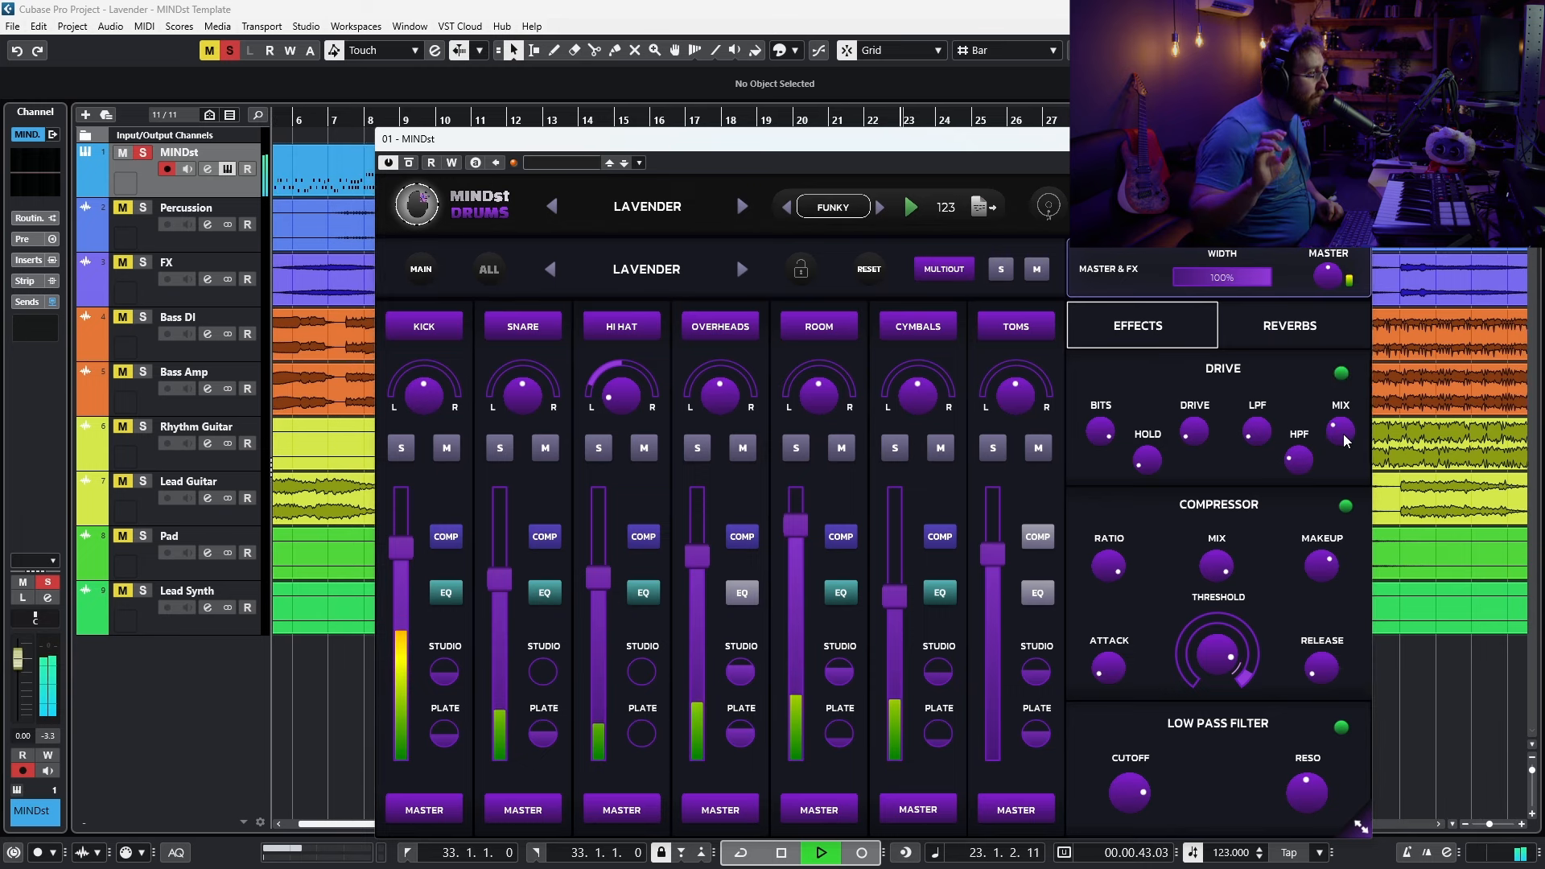
pyautogui.press('space')
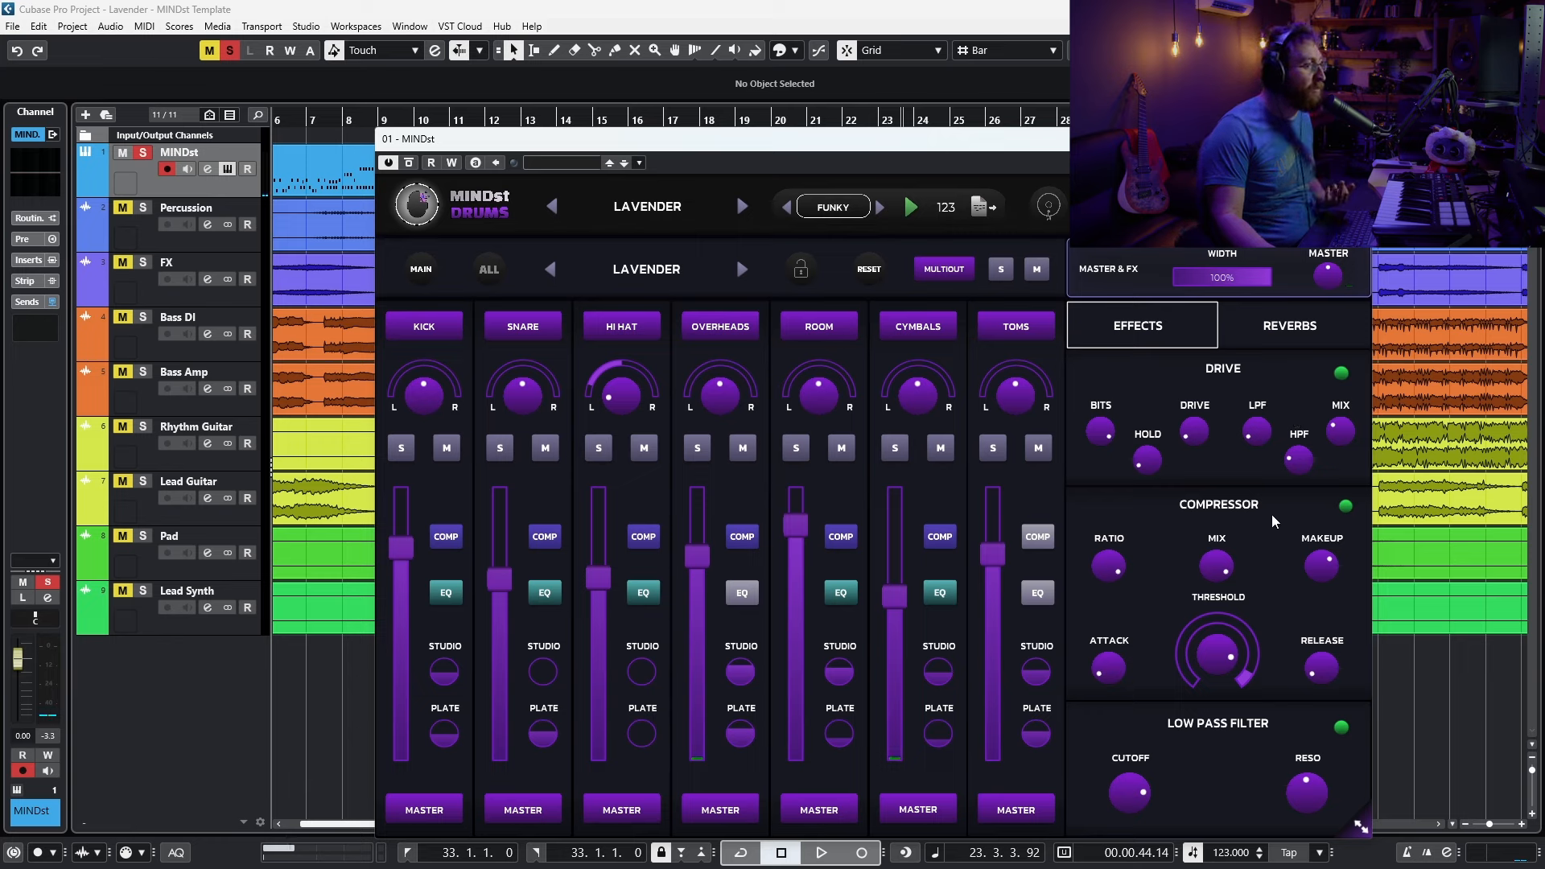
# Step: Play the soloed drums around bars 17 to 20 and compare the master Compressor bypassed and engaged
pyautogui.press('Home')
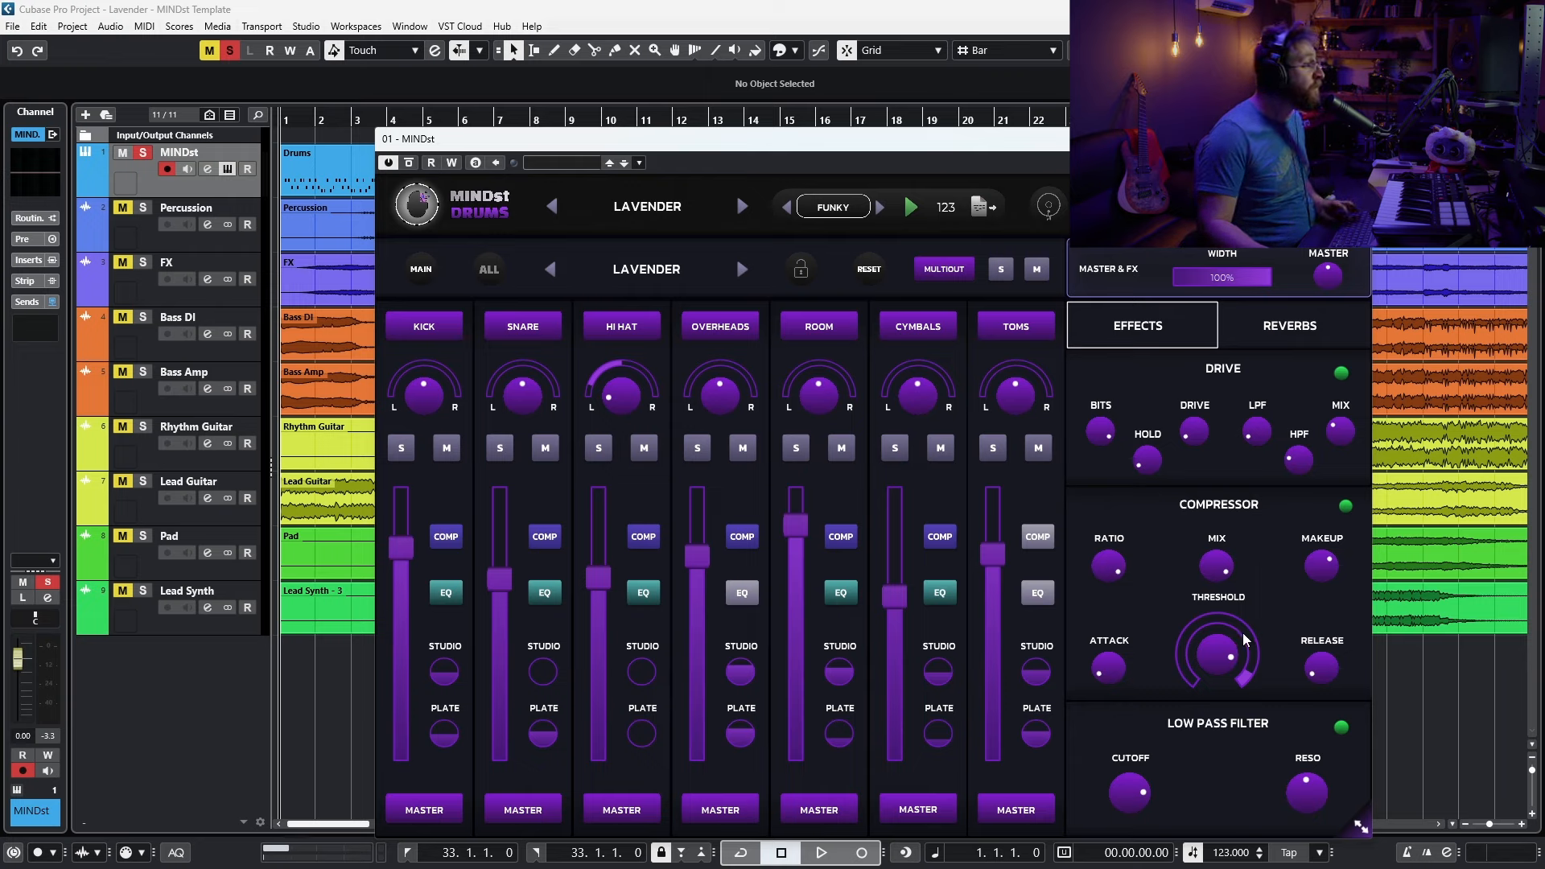
pyautogui.moveTo(331, 123); pyautogui.dragTo(560, 137)
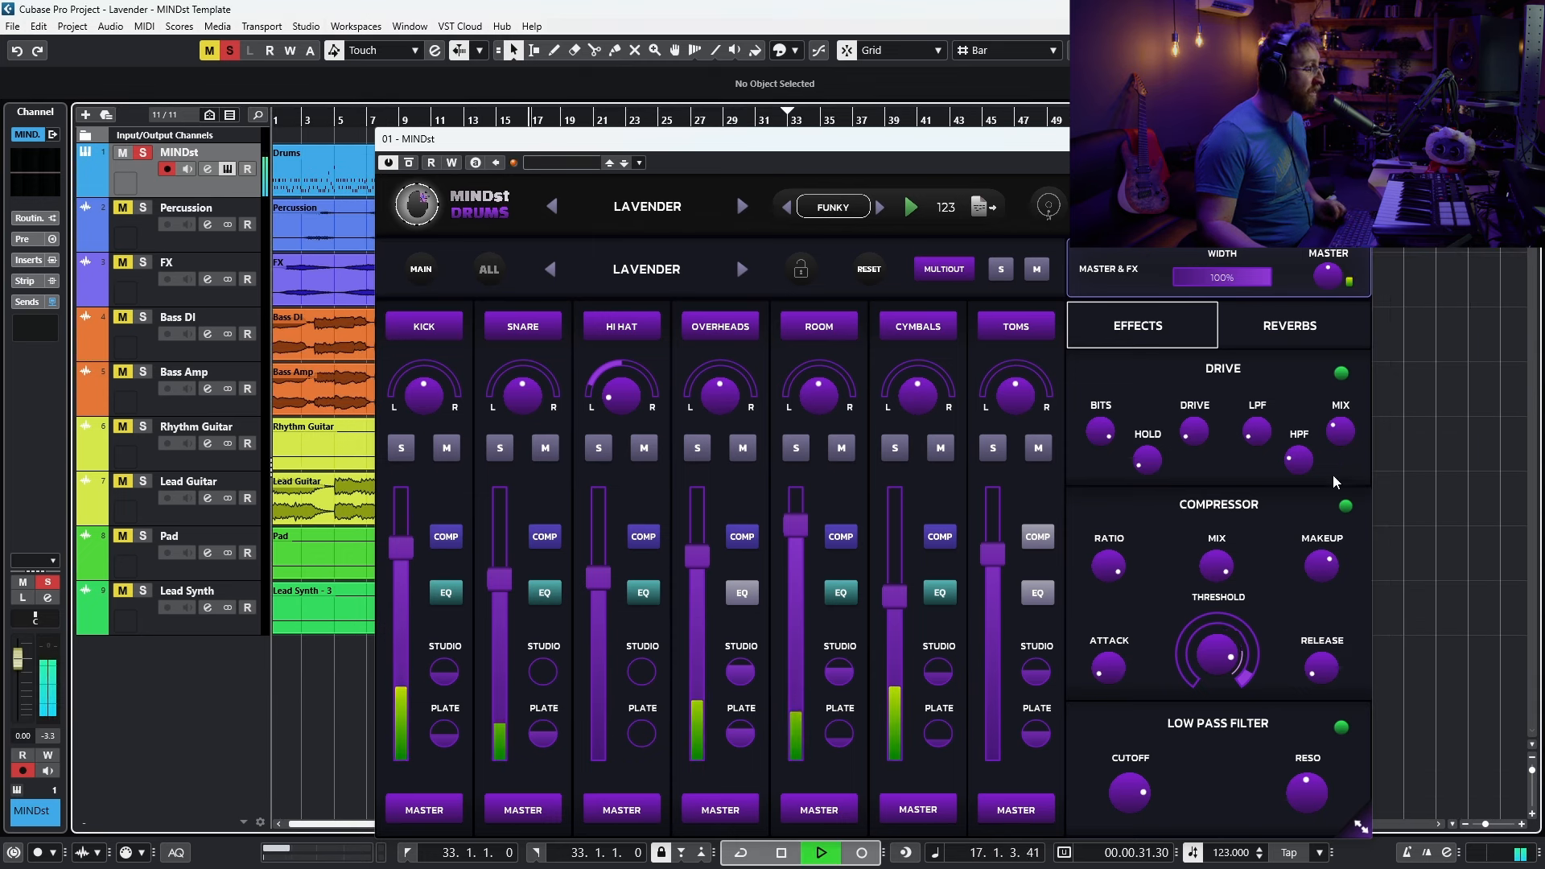
pyautogui.click(1346, 506)
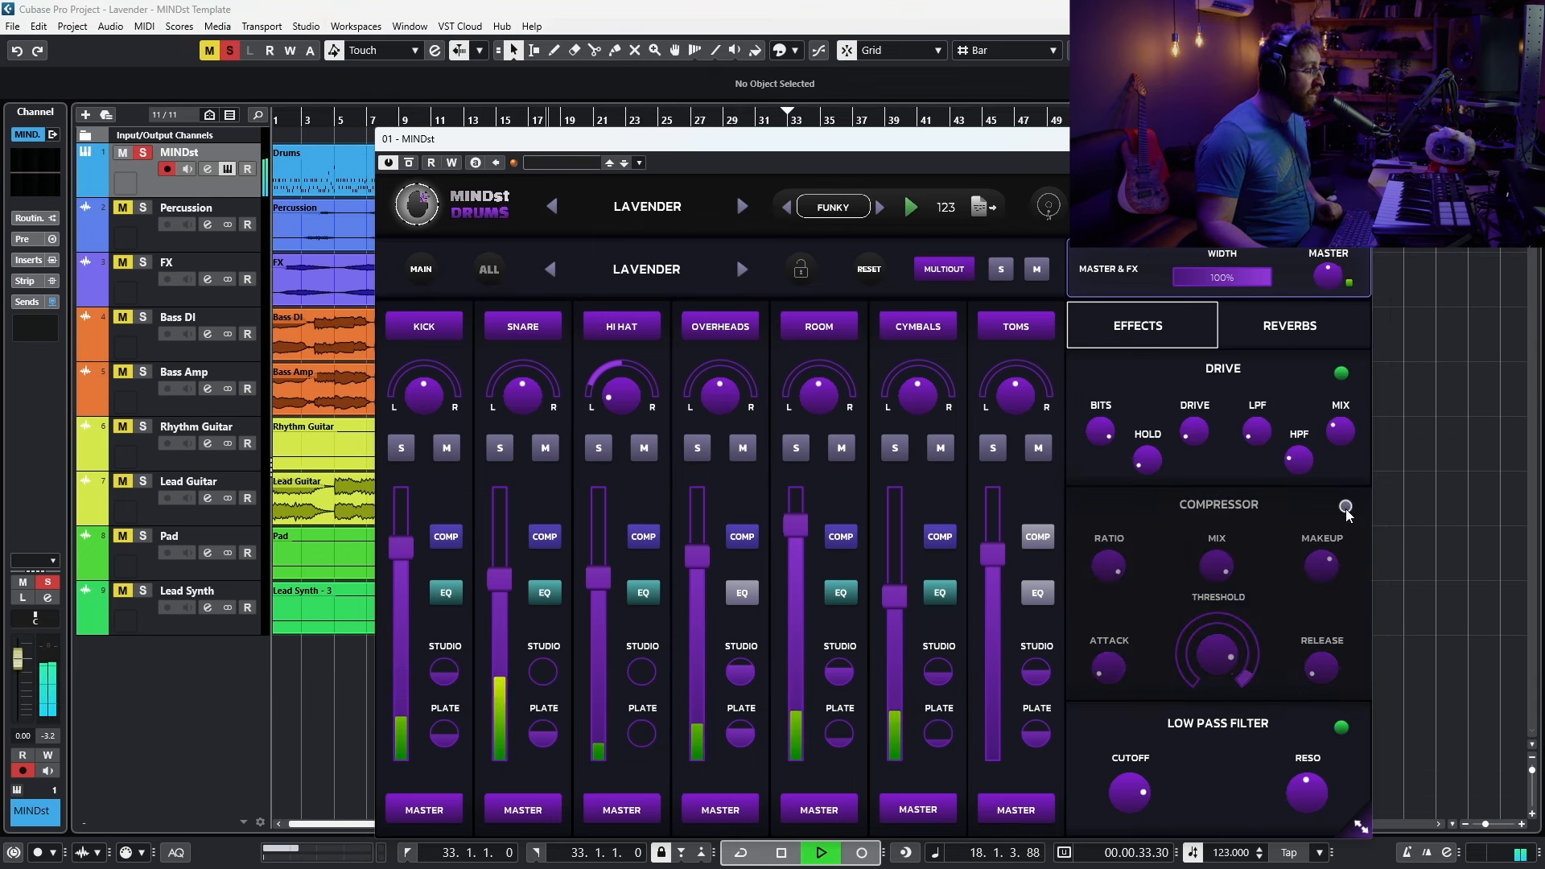
pyautogui.click(1345, 506)
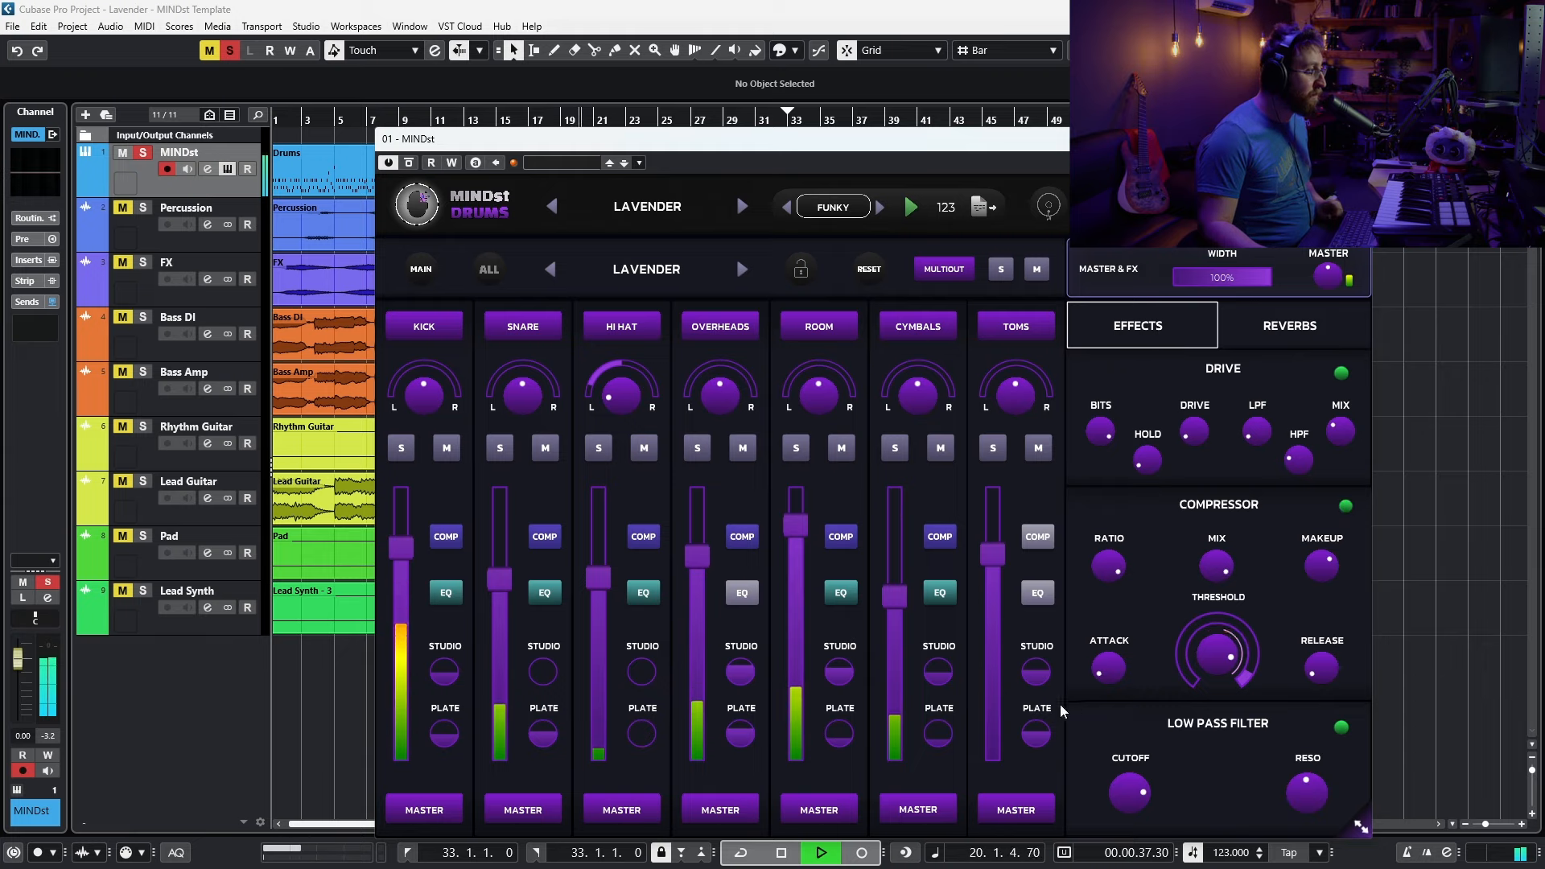
pyautogui.press('space')
# Step: Compare the full mix around bars 25 to 27 with the drum Compressor and Drive switched off and back on
pyautogui.moveTo(1111, 575)
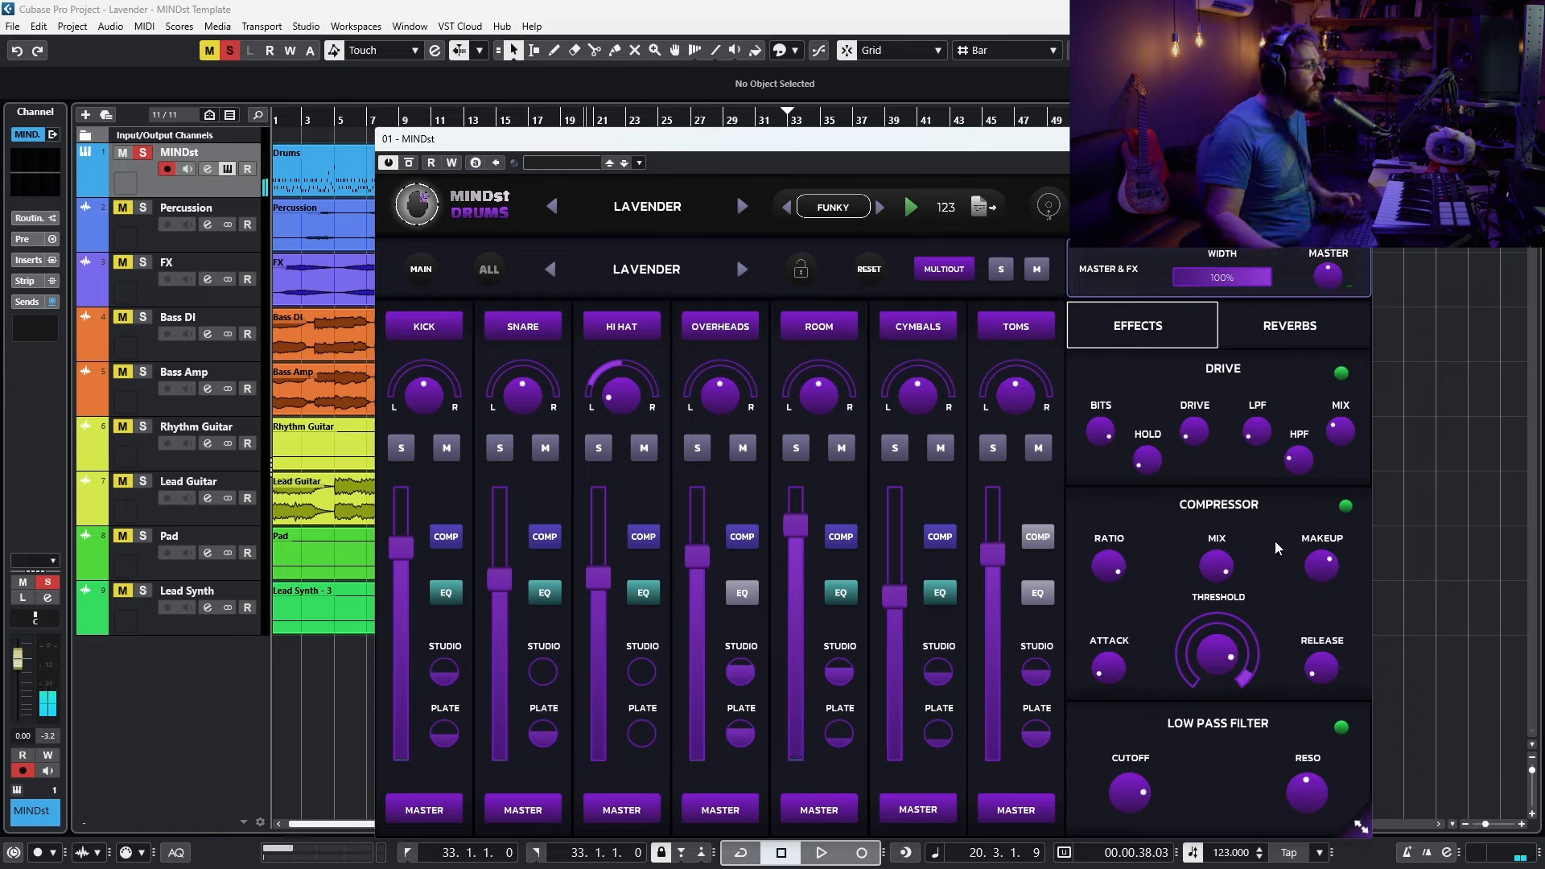
pyautogui.click(1346, 506)
pyautogui.click(1341, 373)
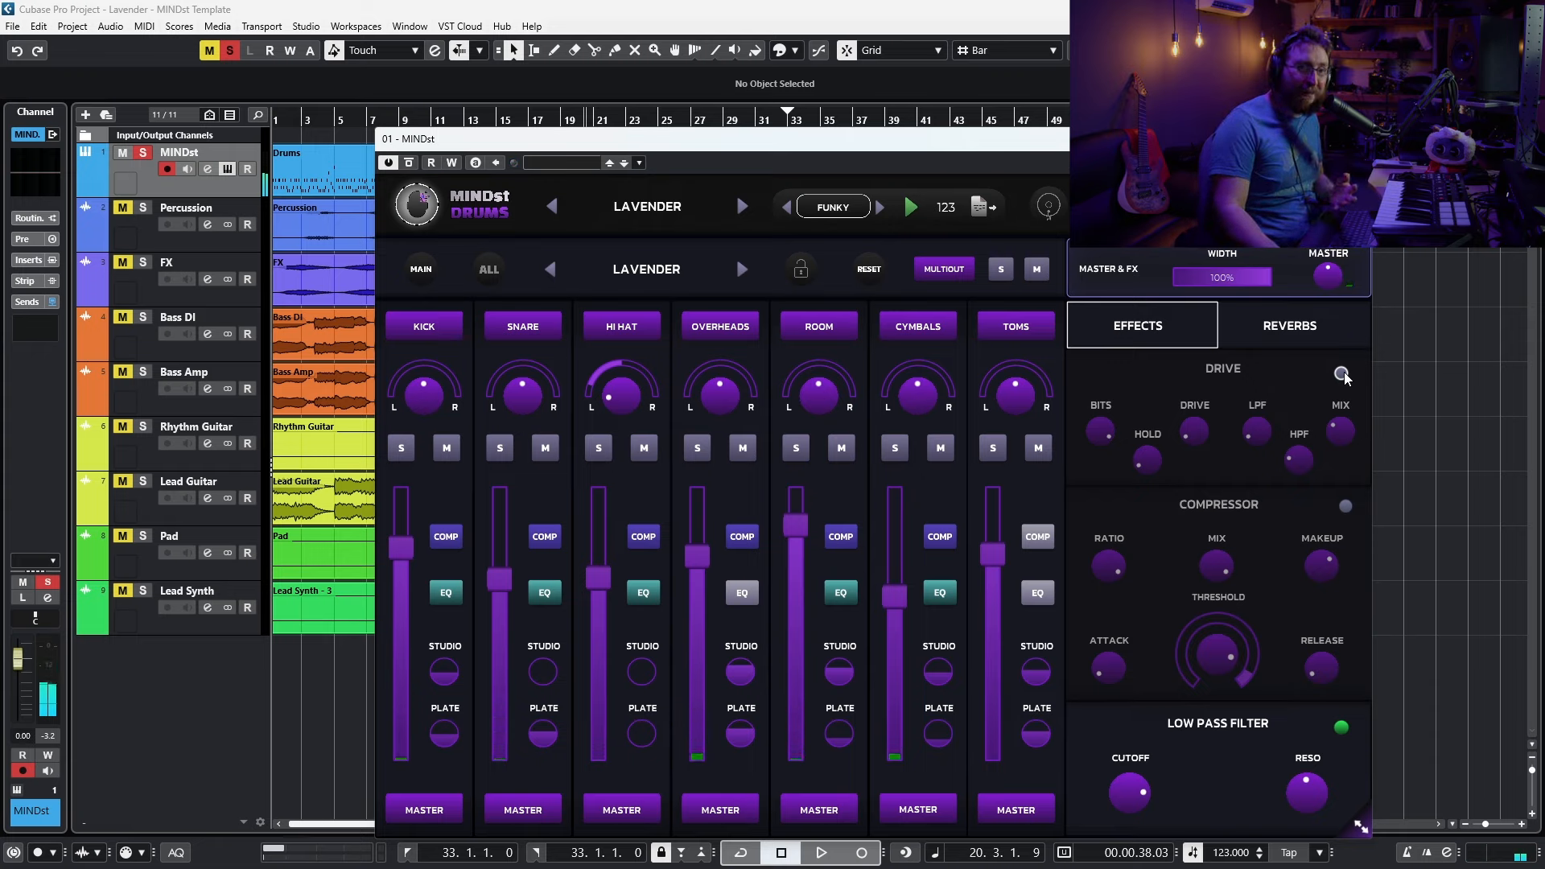
pyautogui.click(1342, 374)
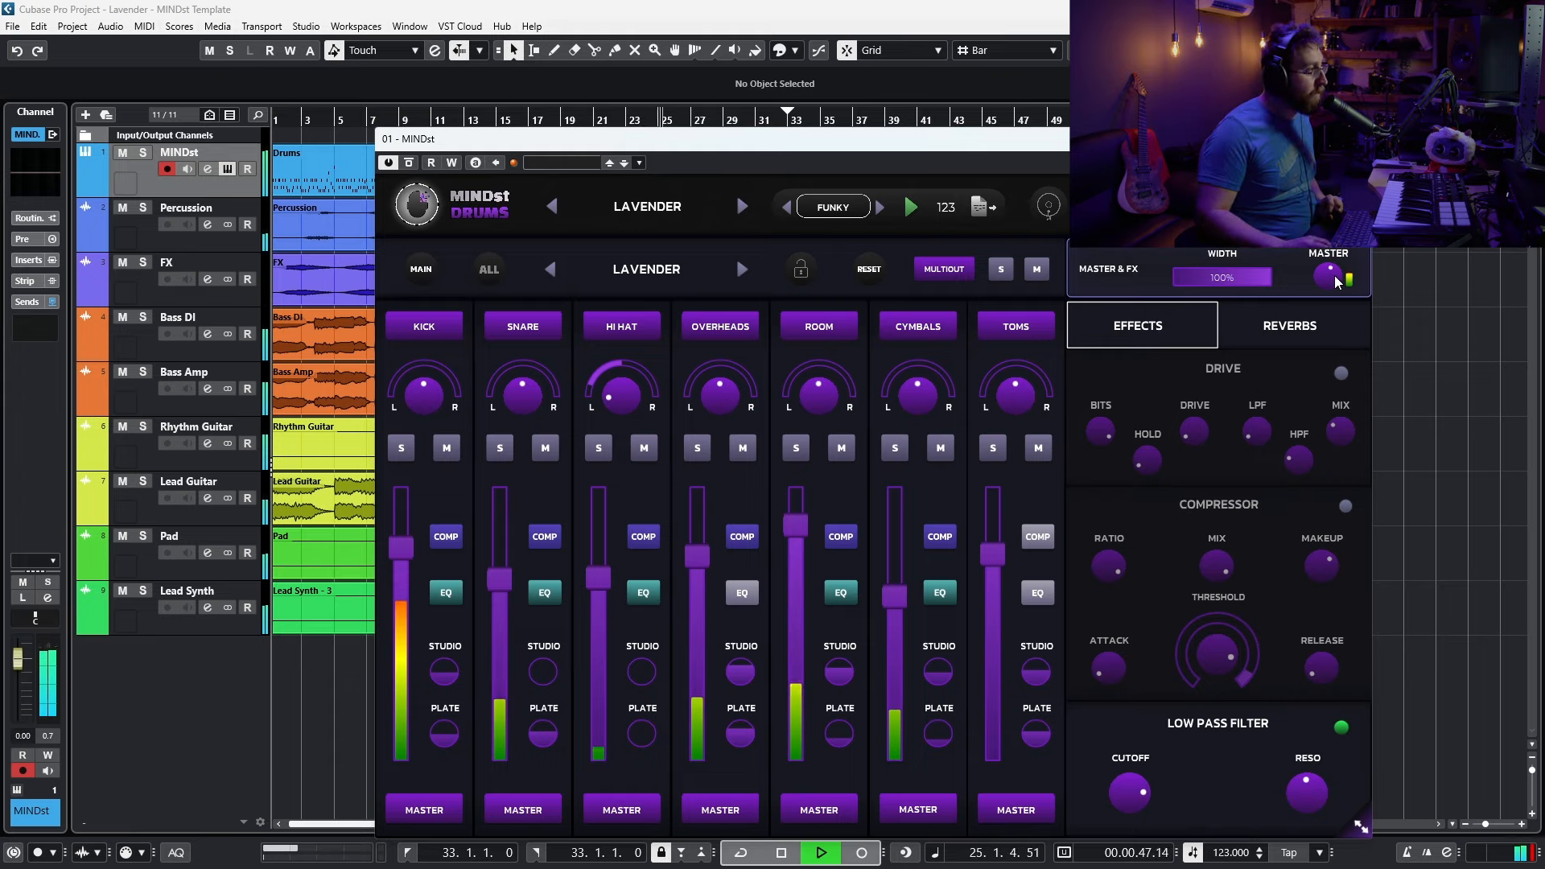
pyautogui.click(1342, 375)
pyautogui.click(1346, 506)
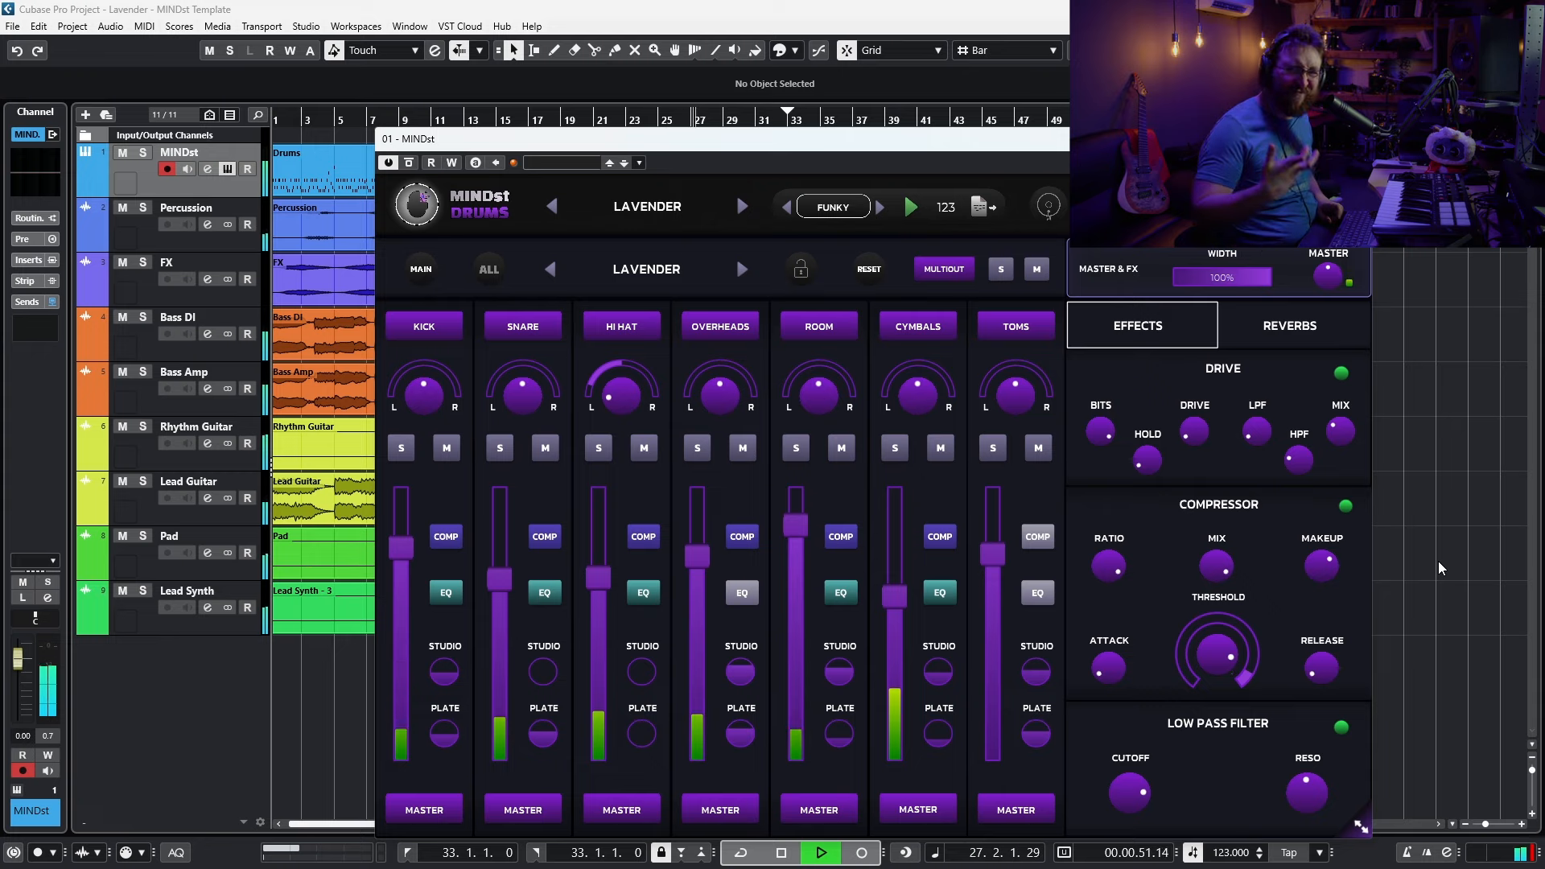
pyautogui.press('space')
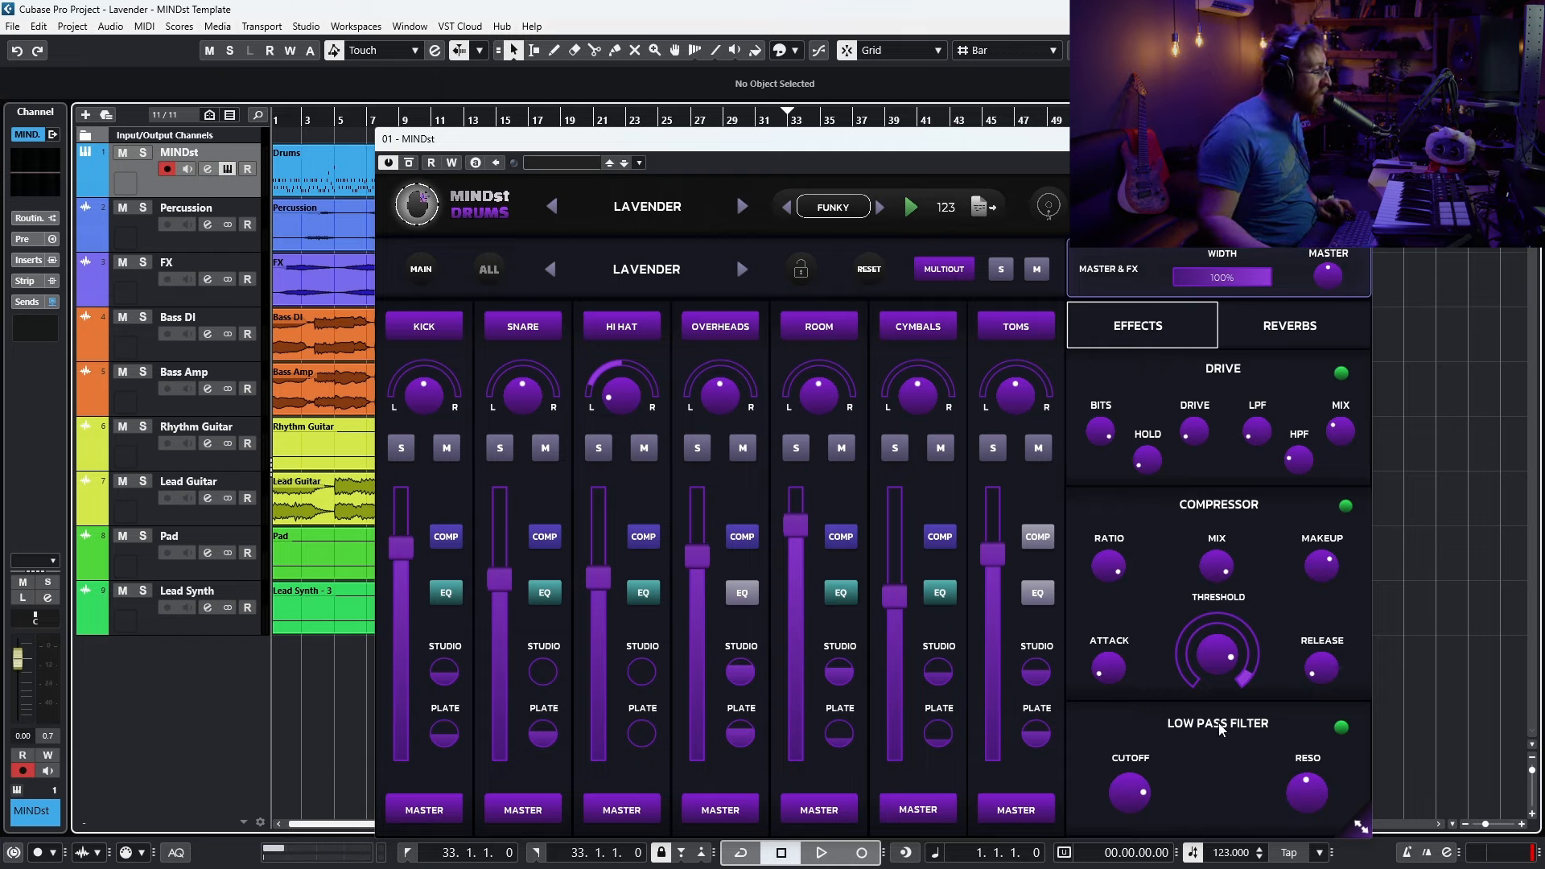
# Step: Play the song from the start, solo the MINDst track and compare the Low Pass Filter off and on
pyautogui.press('space')
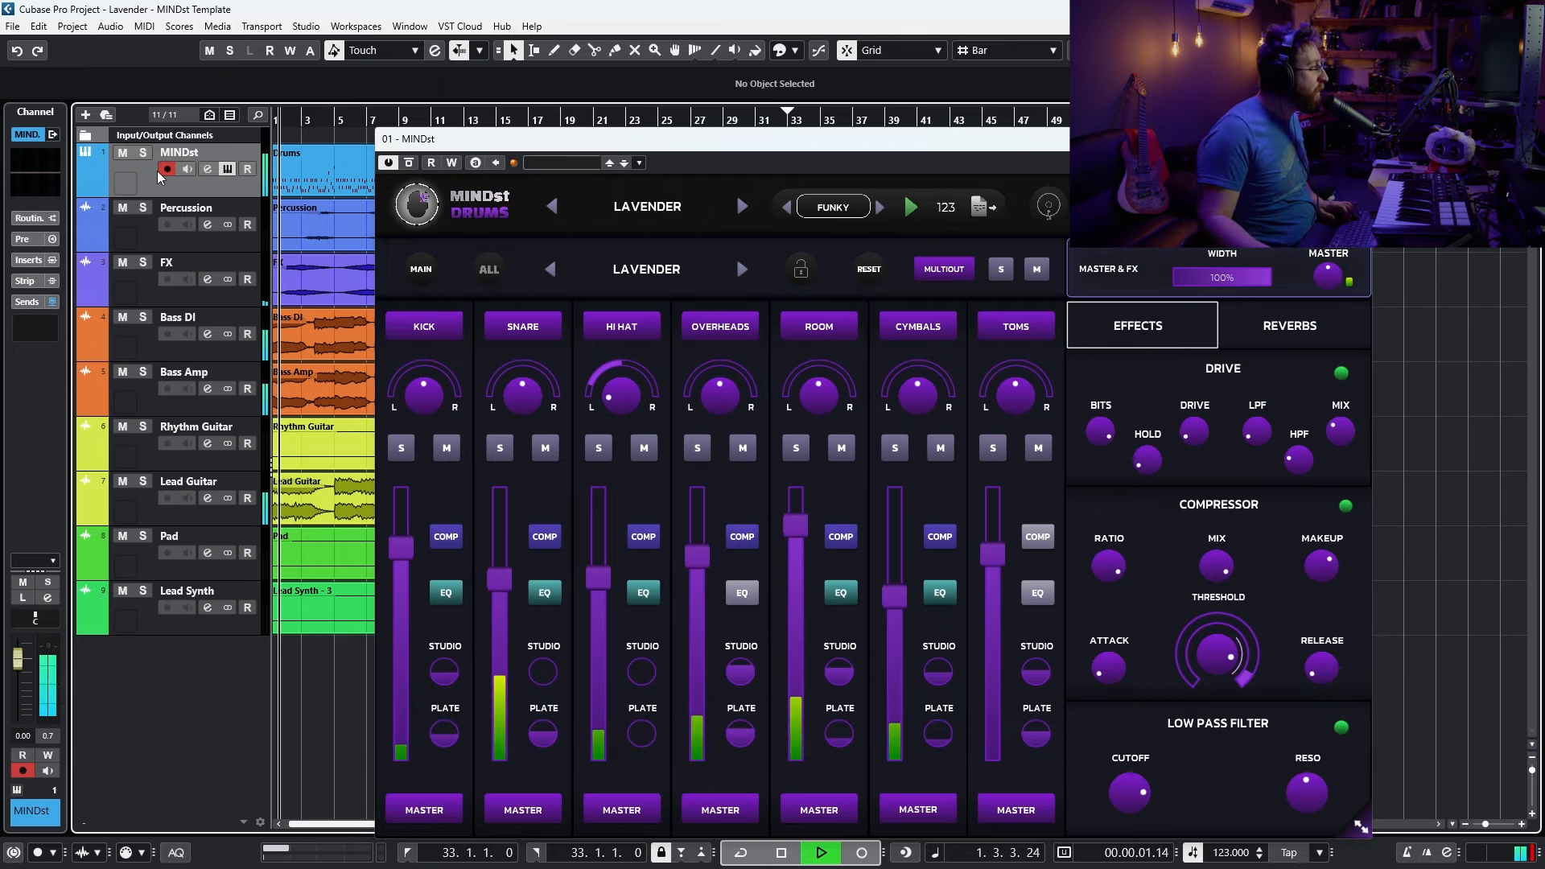
pyautogui.press('s')
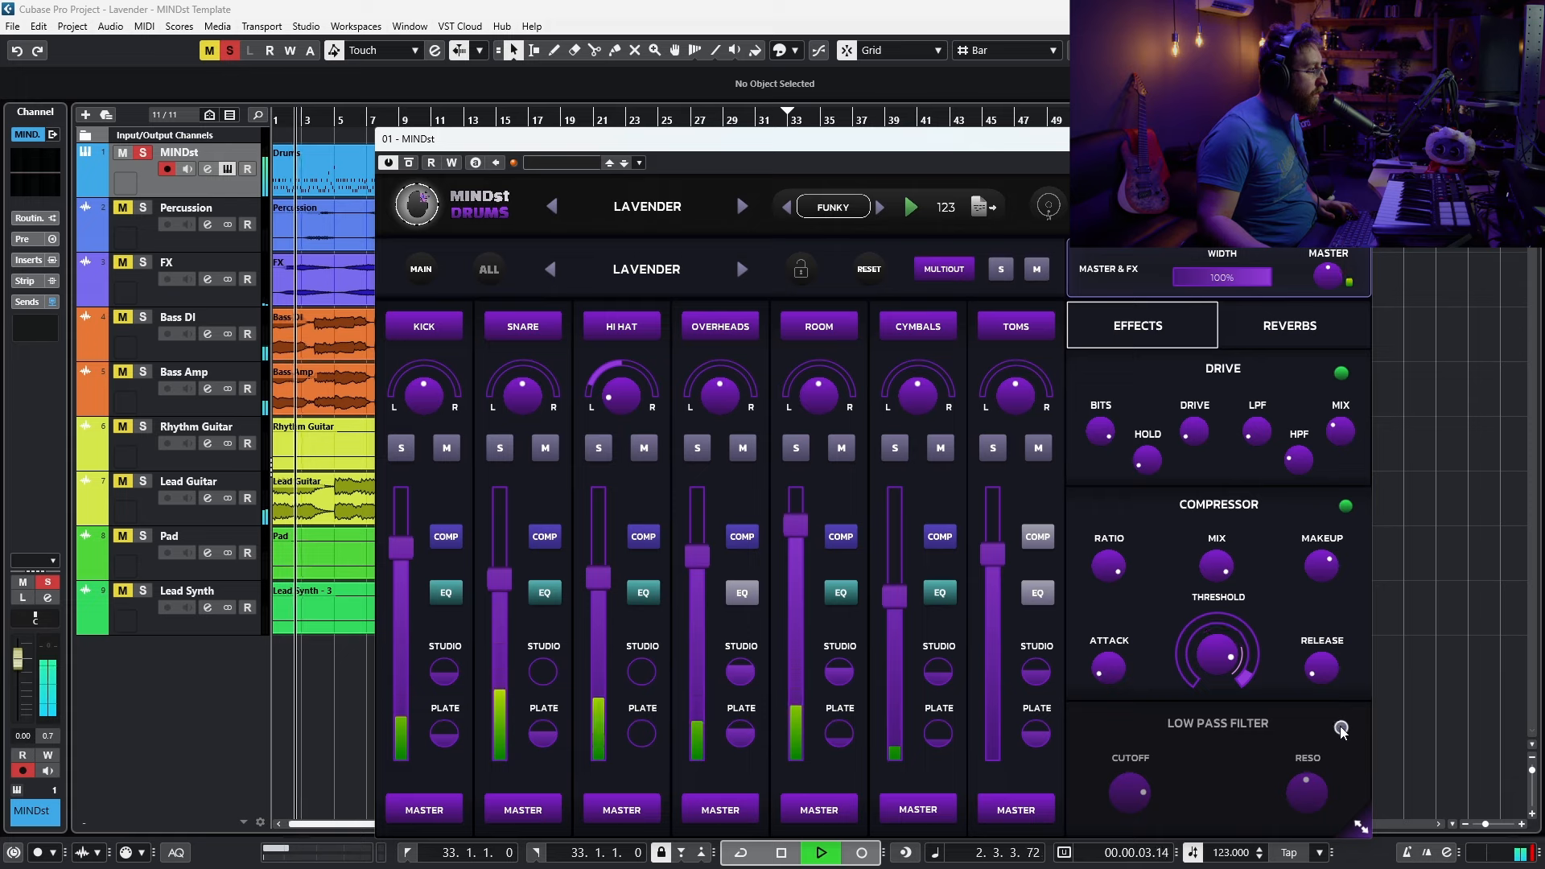
pyautogui.click(1341, 728)
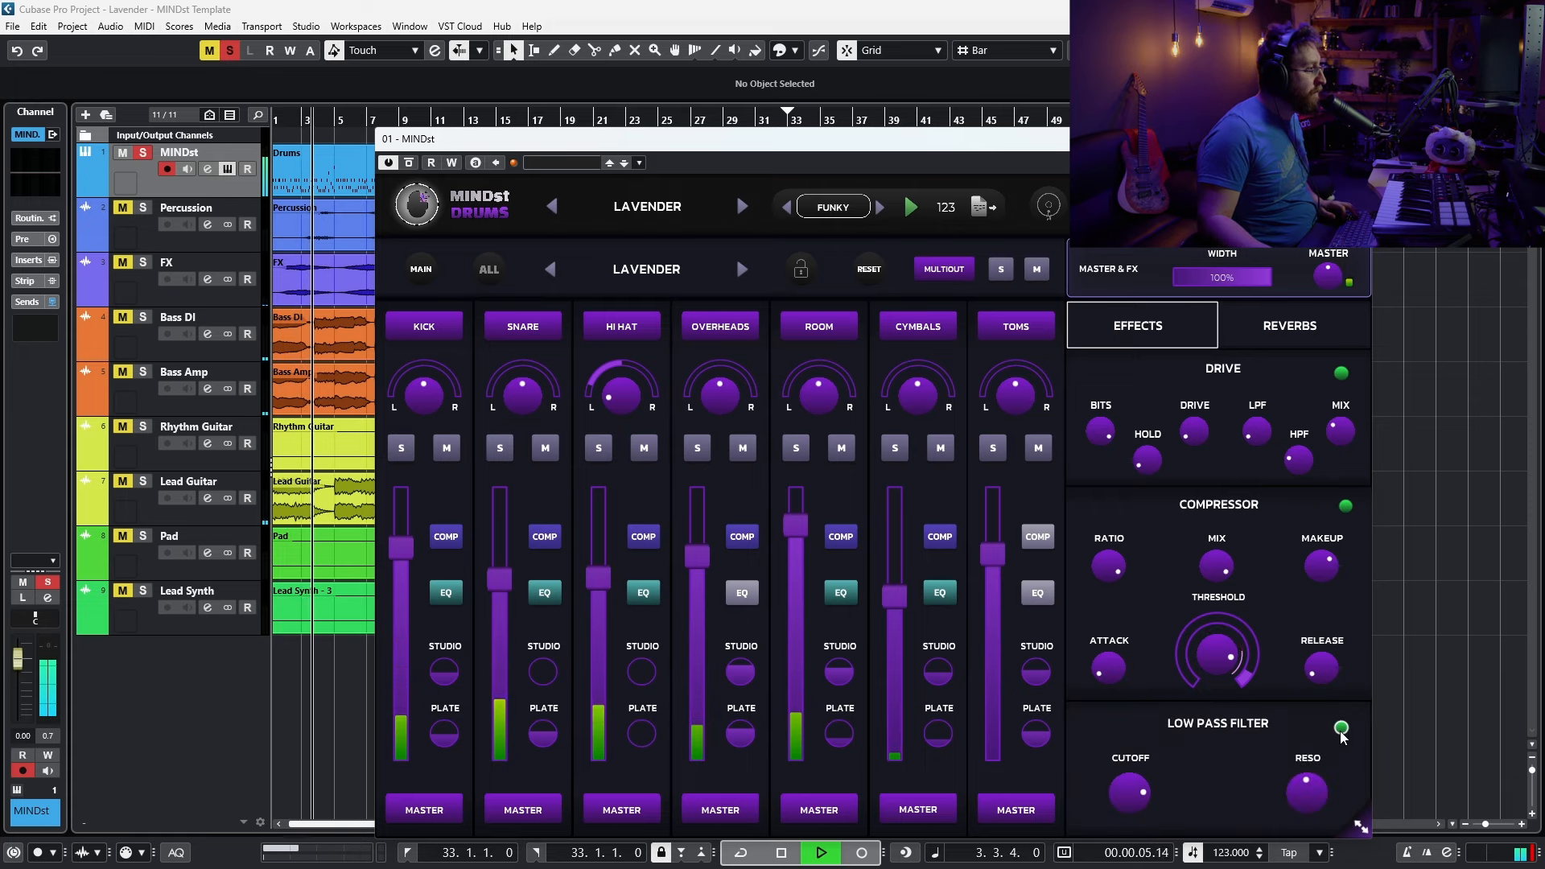
# Step: Shift the MINDst window to reach the timeline, play the soloed drums around bars 17 to 20 and re-enable the Low Pass Filter
pyautogui.moveTo(827, 138); pyautogui.dragTo(752, 246)
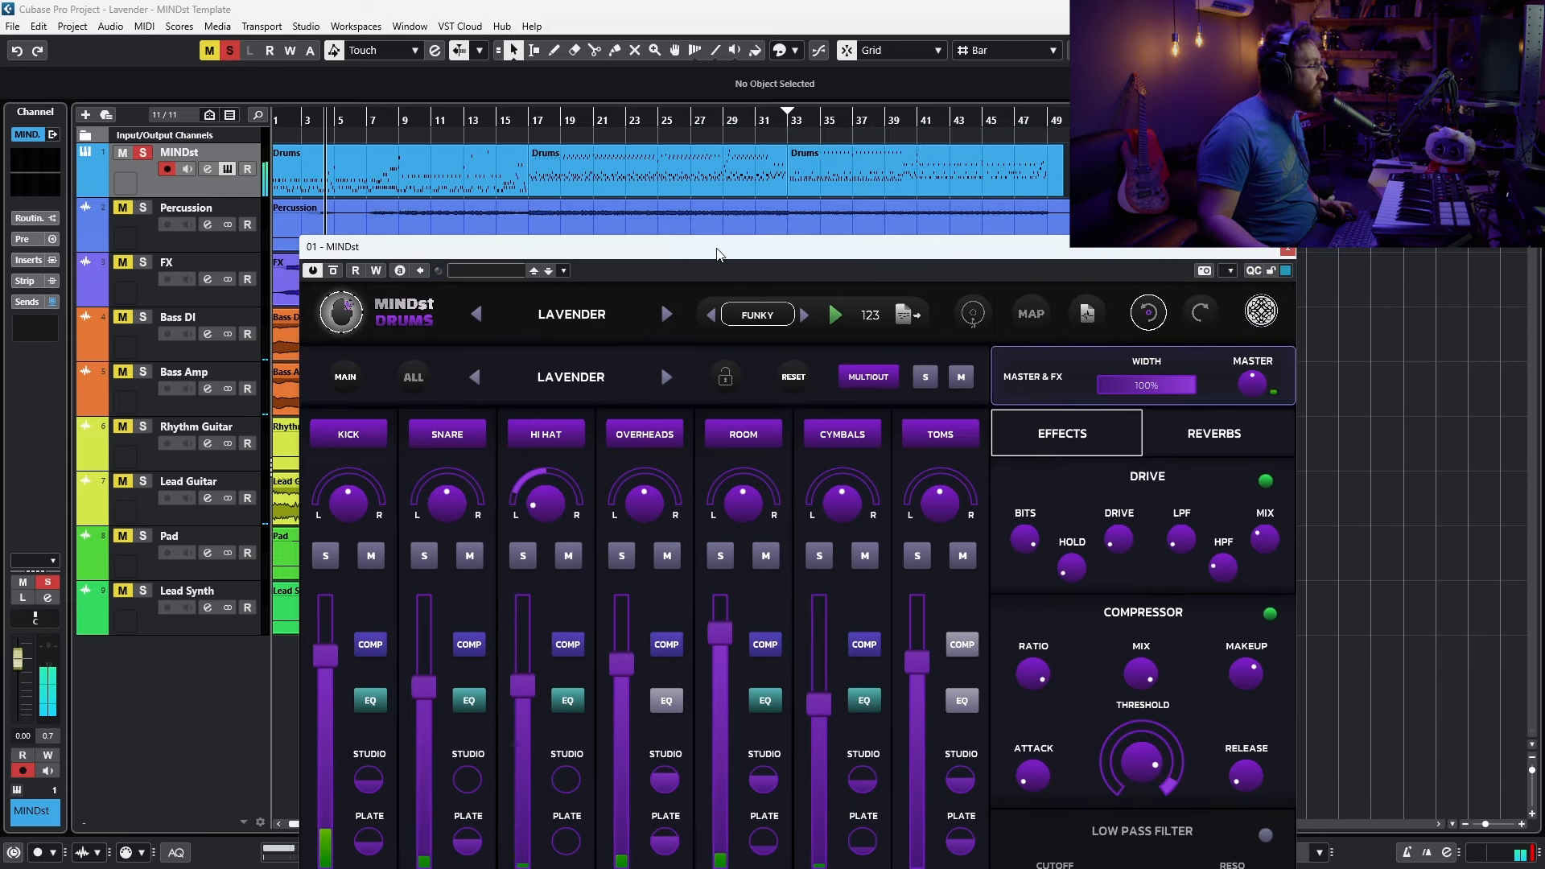
pyautogui.moveTo(596, 248); pyautogui.dragTo(644, 123)
pyautogui.press('space')
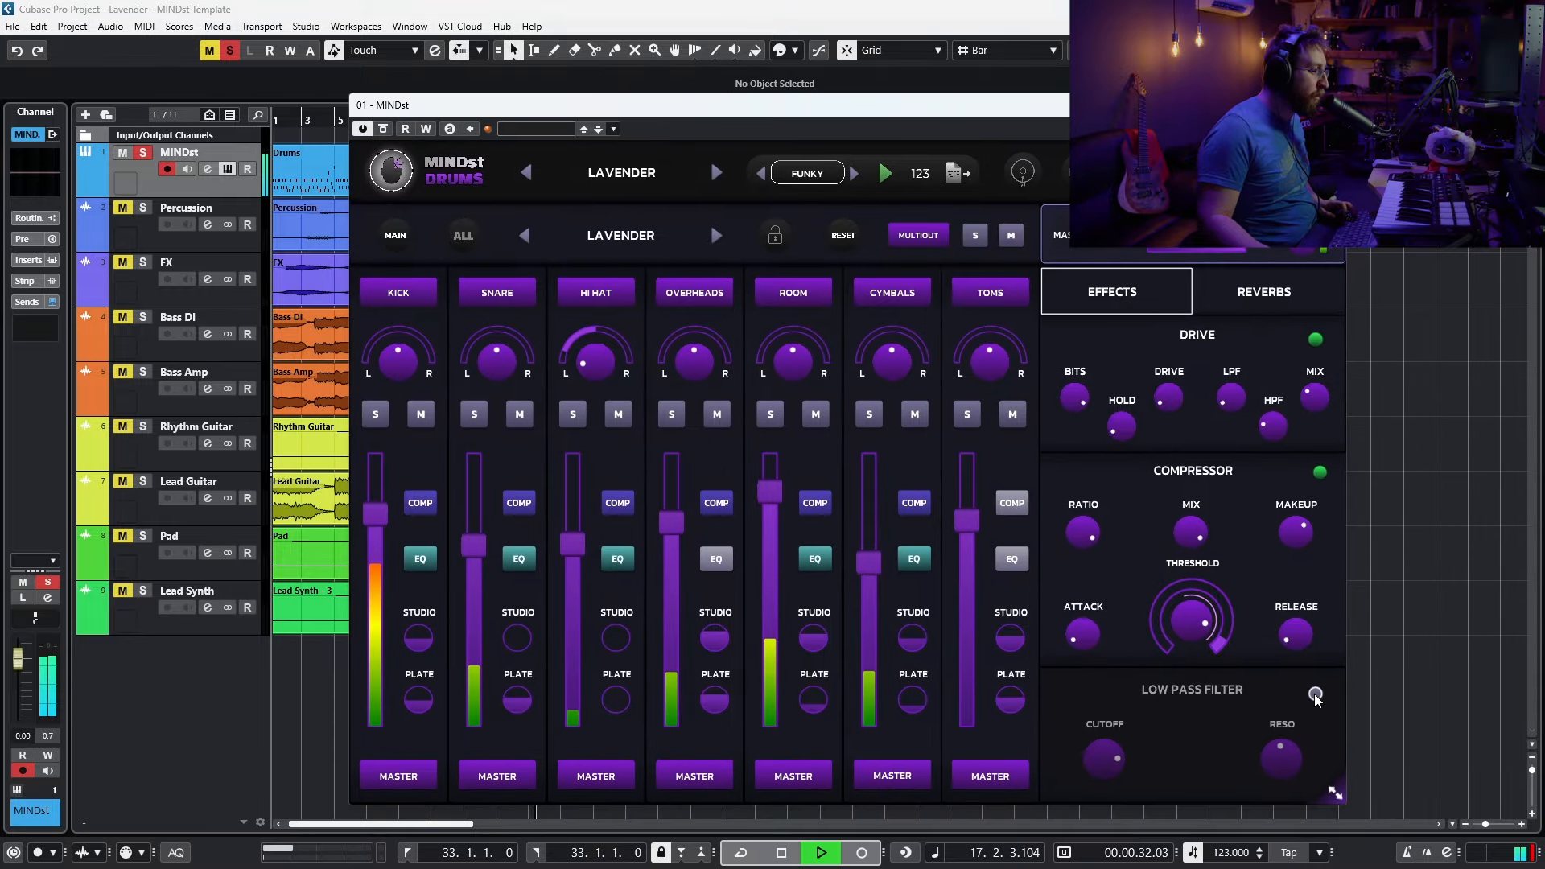
pyautogui.click(1316, 694)
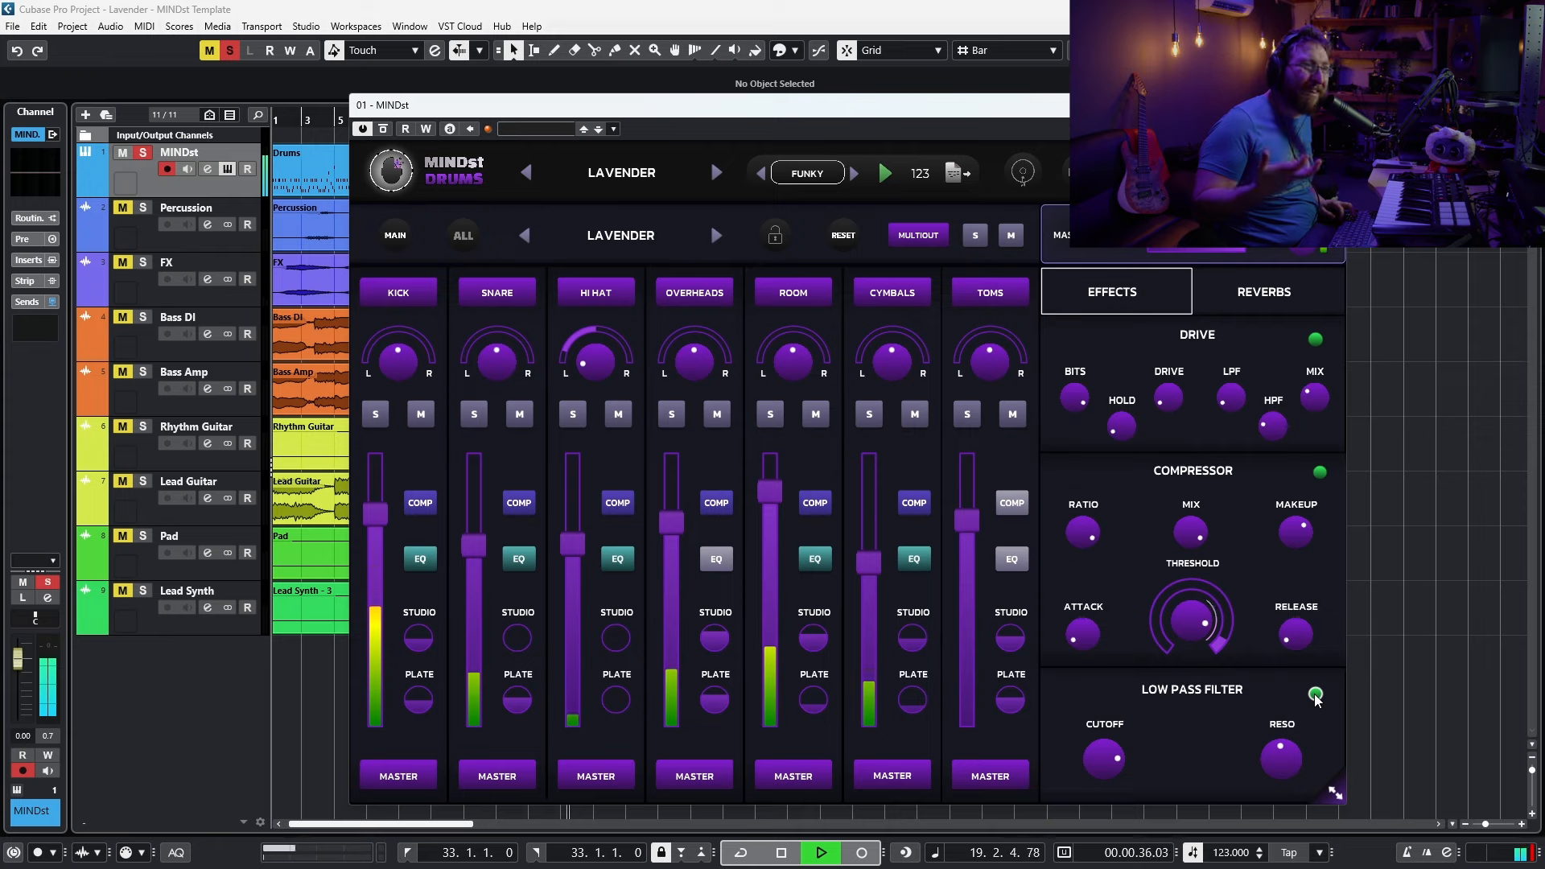
pyautogui.press('space')
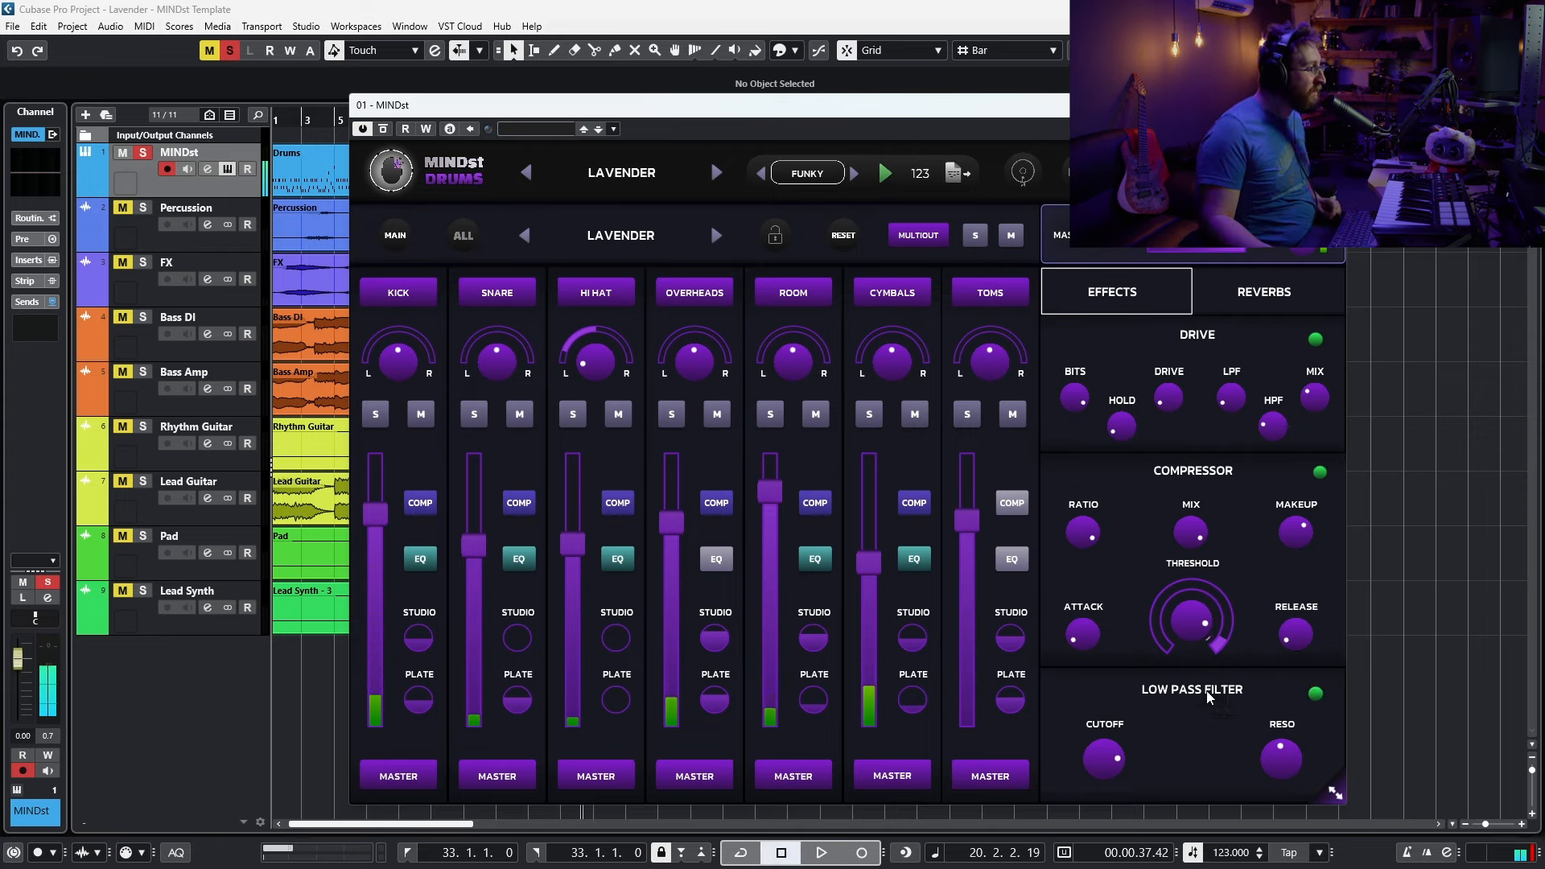
# Step: View the Studio and Plate reverb settings in the drum mixer and return to the master effects
pyautogui.click(1257, 293)
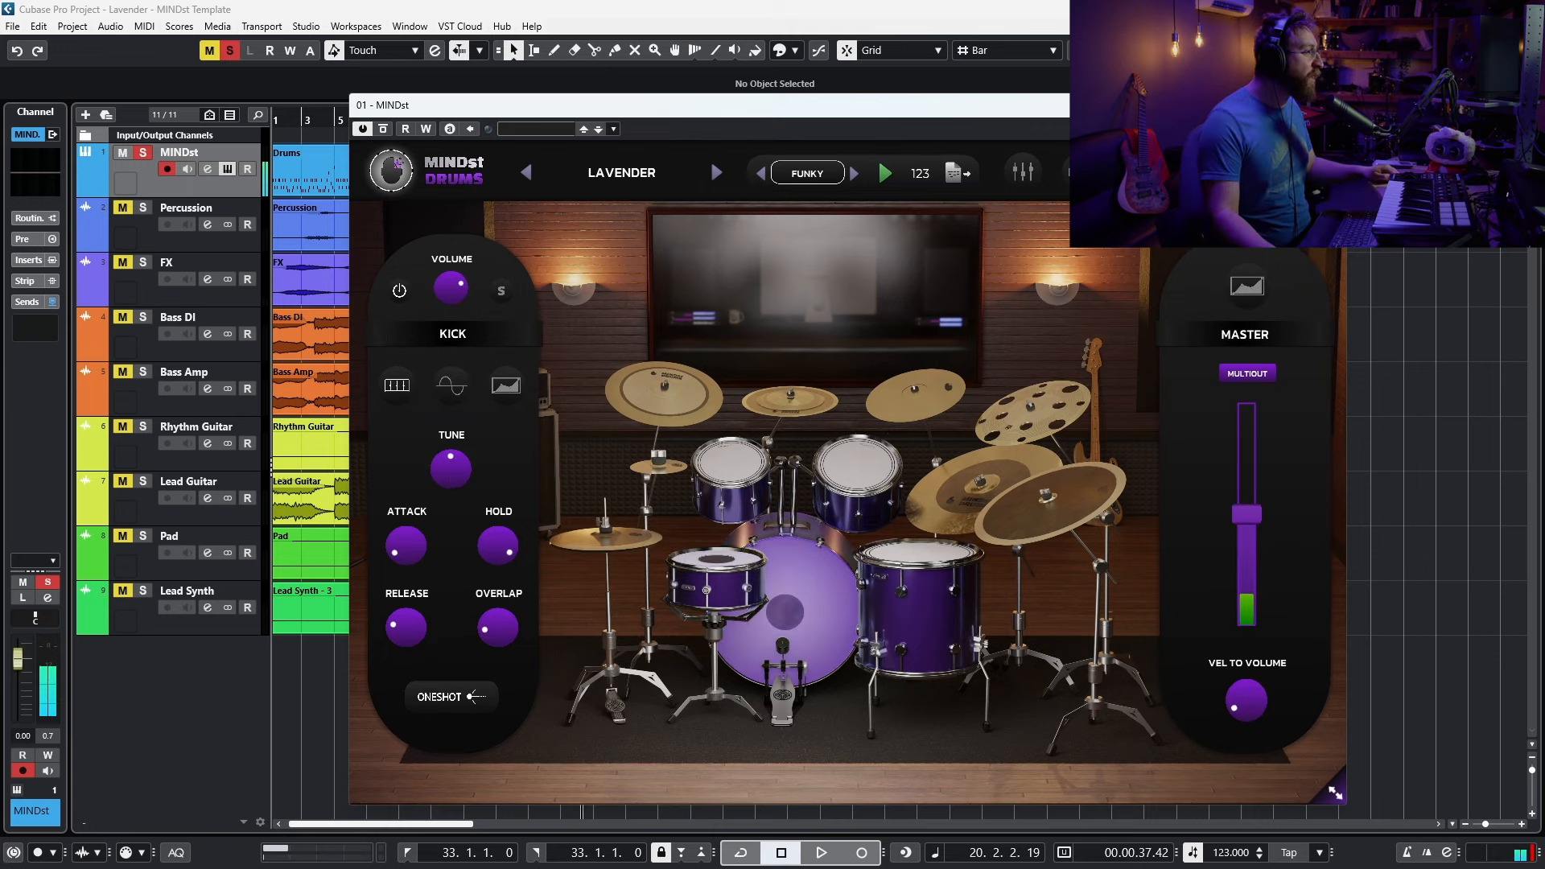
pyautogui.click(1036, 166)
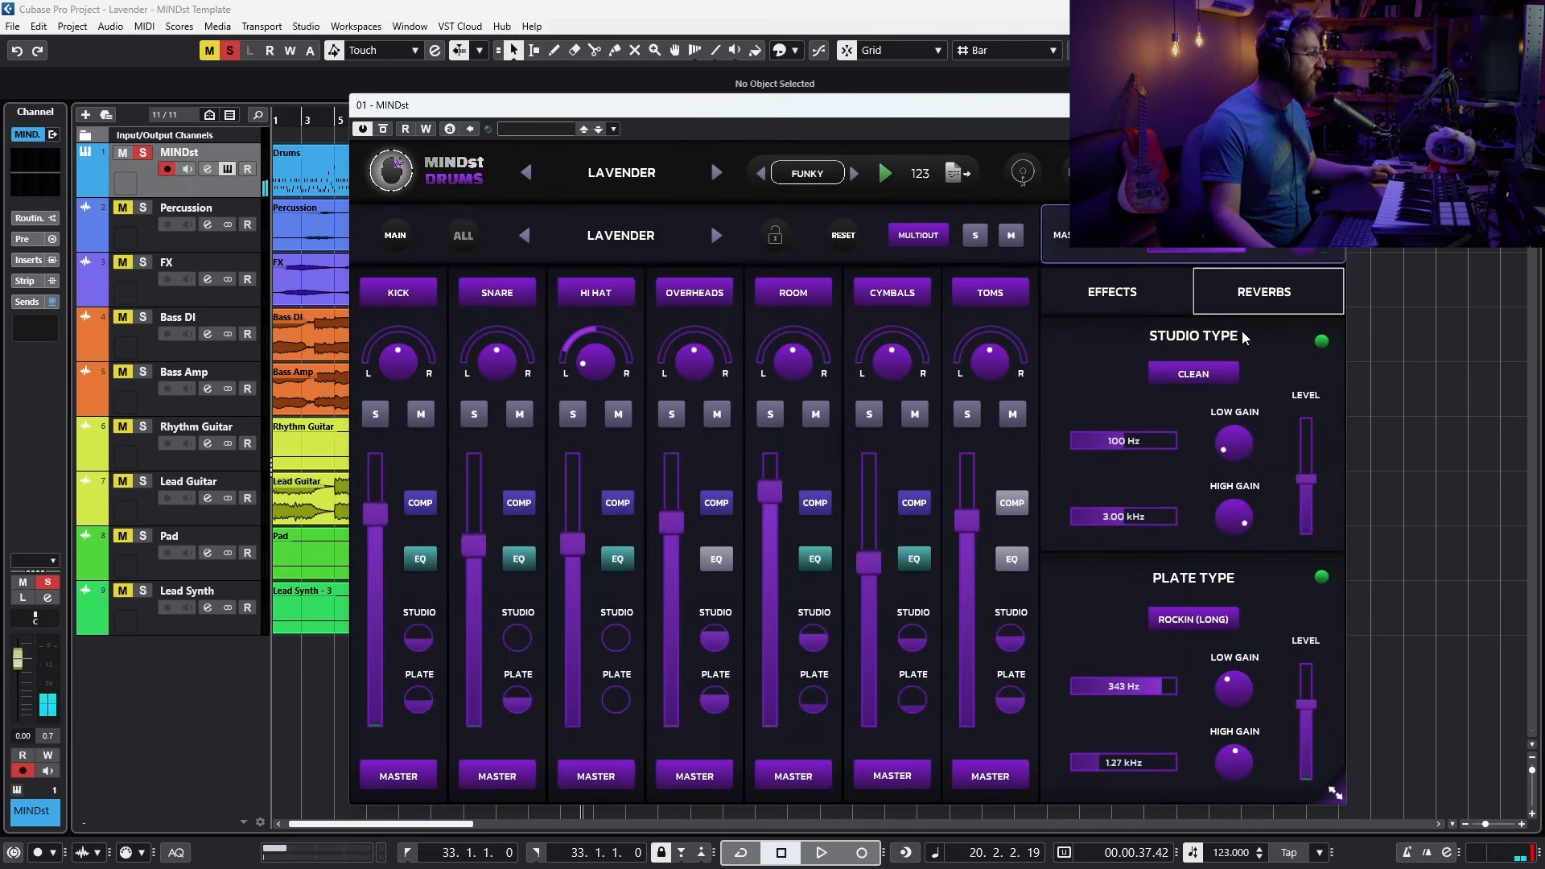
pyautogui.click(1159, 312)
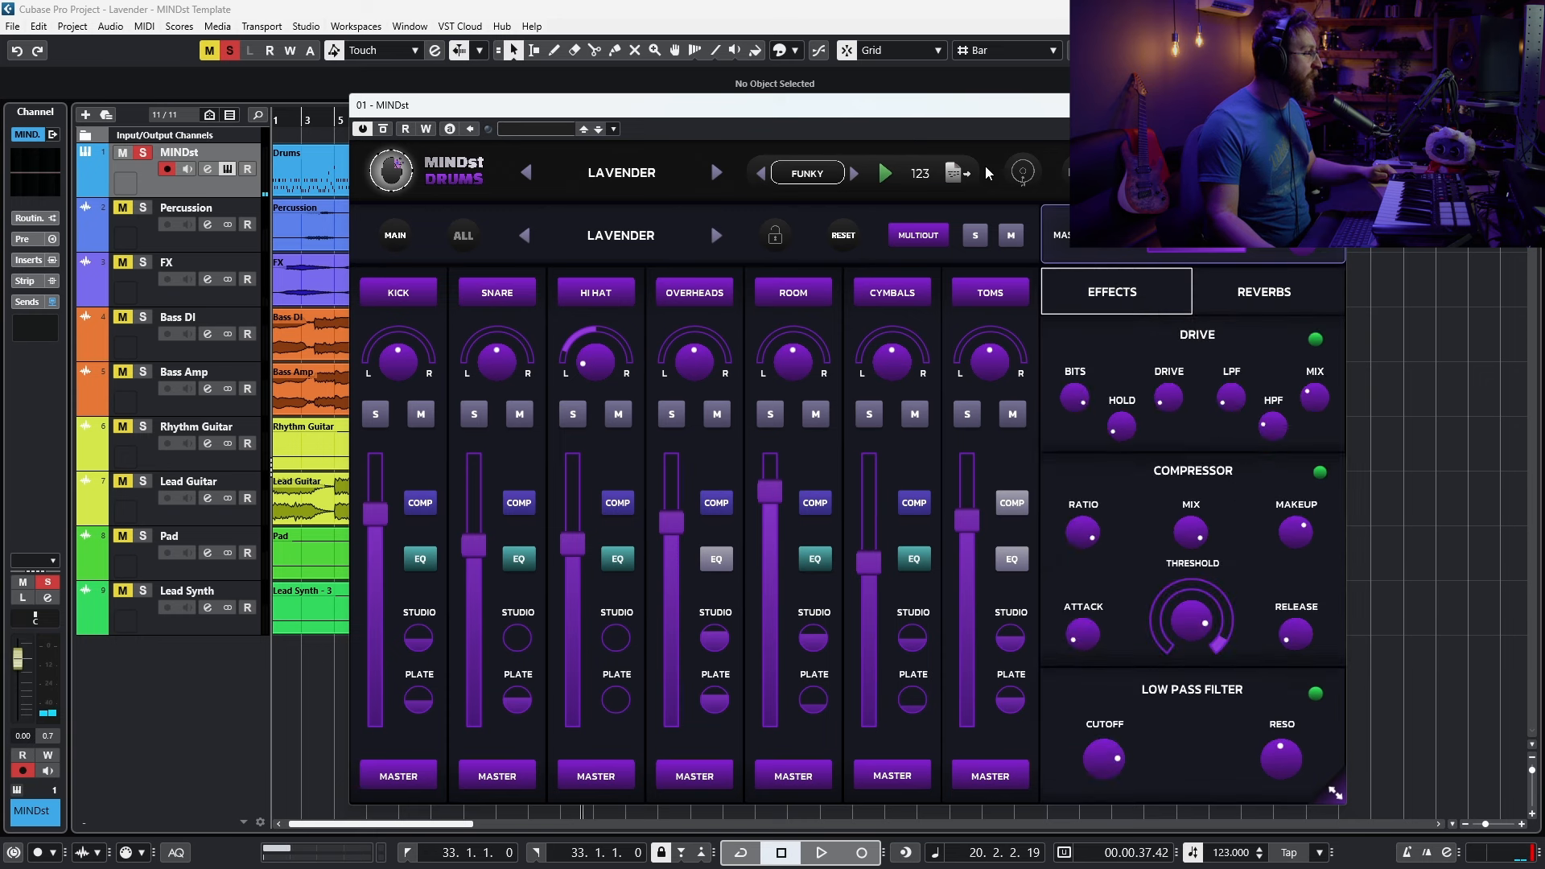
# Step: View the kick's Sub Synth settings in the drum kit view and return to the mixer
pyautogui.click(1023, 170)
pyautogui.click(451, 386)
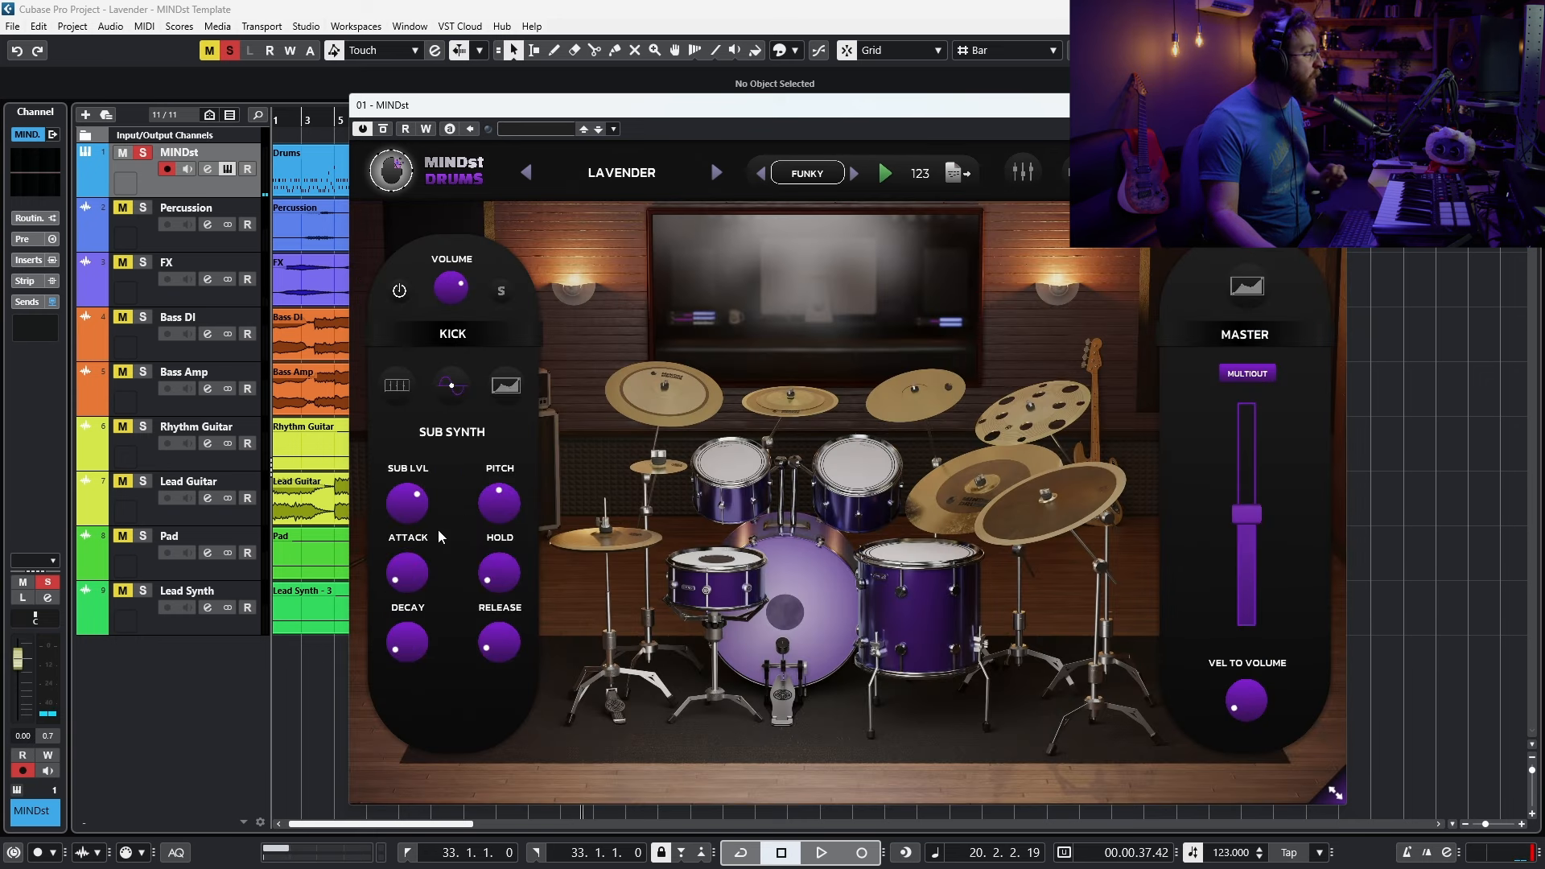
pyautogui.click(1038, 168)
pyautogui.click(1039, 169)
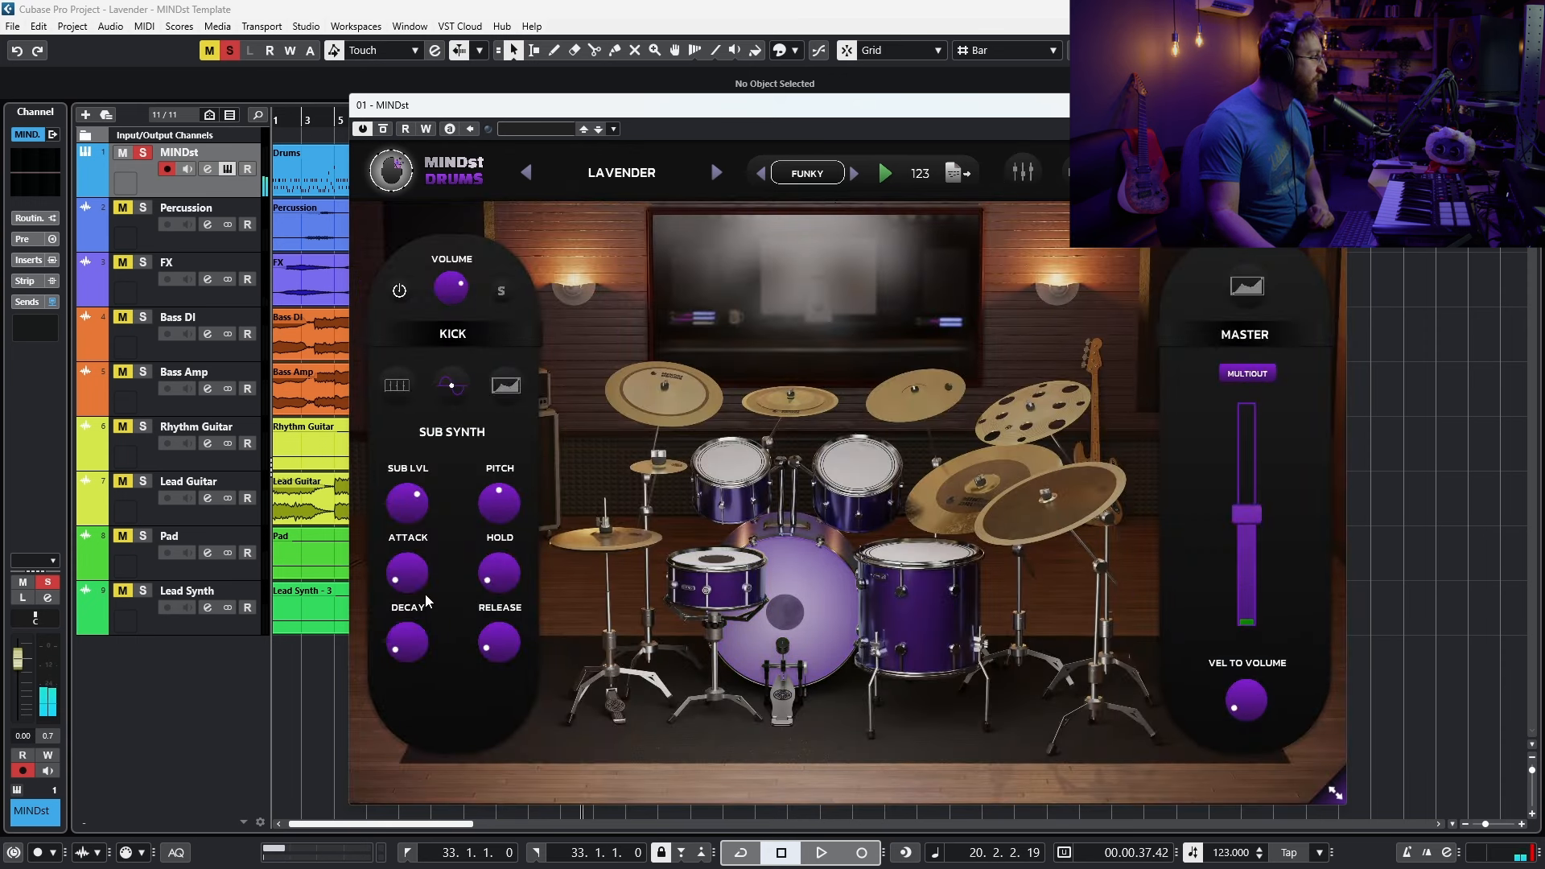
pyautogui.click(1019, 183)
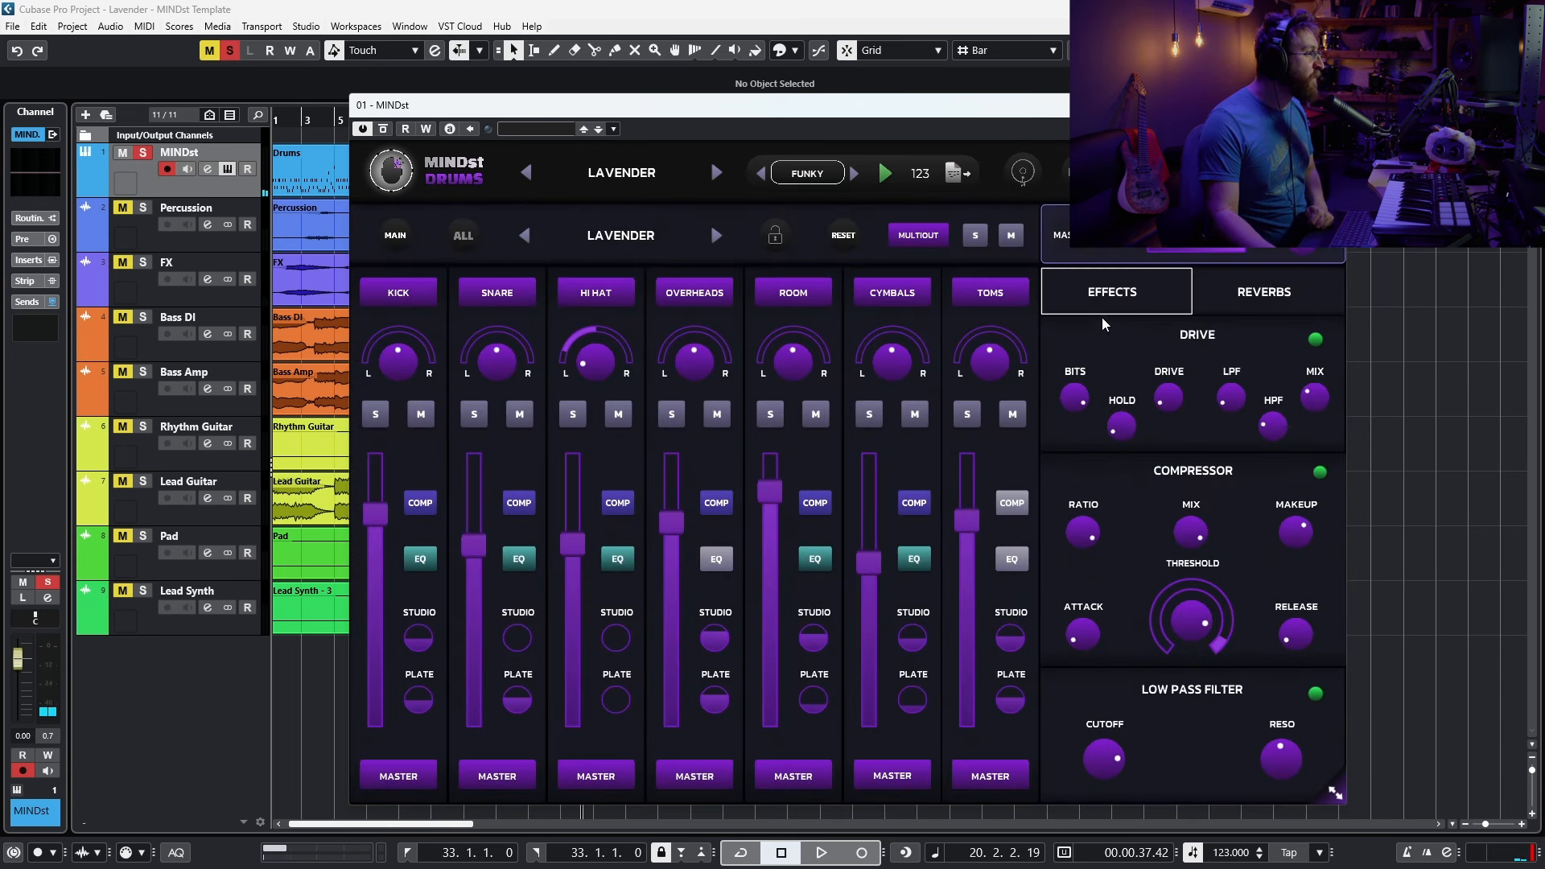
# Step: Open the kick channel's microphone mix, audition Kick In, Kick Con and Sub Mix in solo, and mute Sub Mix
pyautogui.click(398, 293)
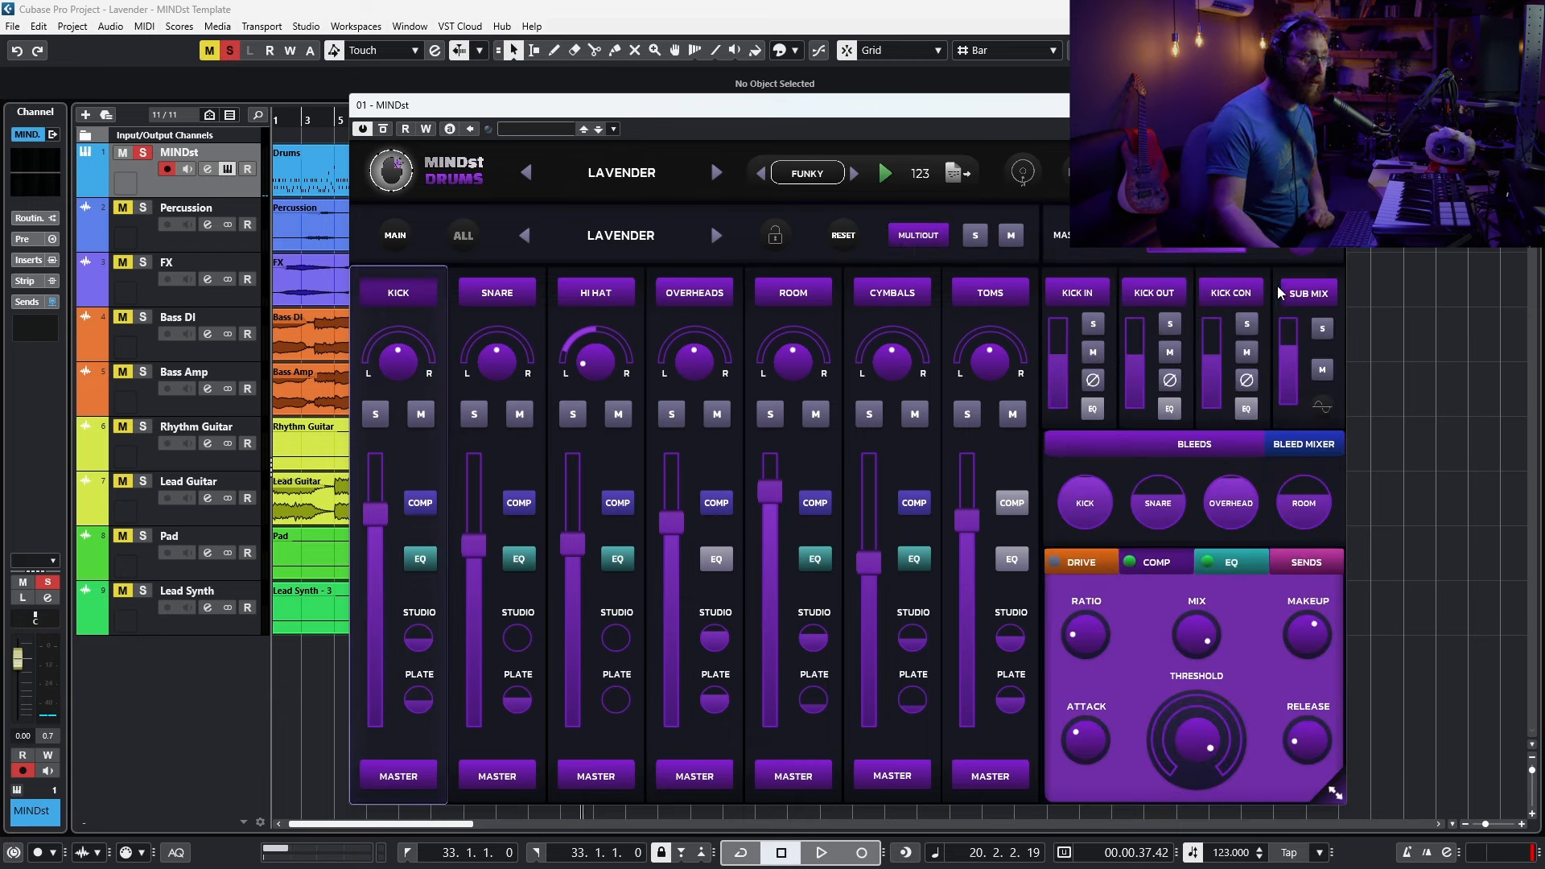
pyautogui.click(1094, 325)
pyautogui.click(1246, 325)
pyautogui.click(1247, 324)
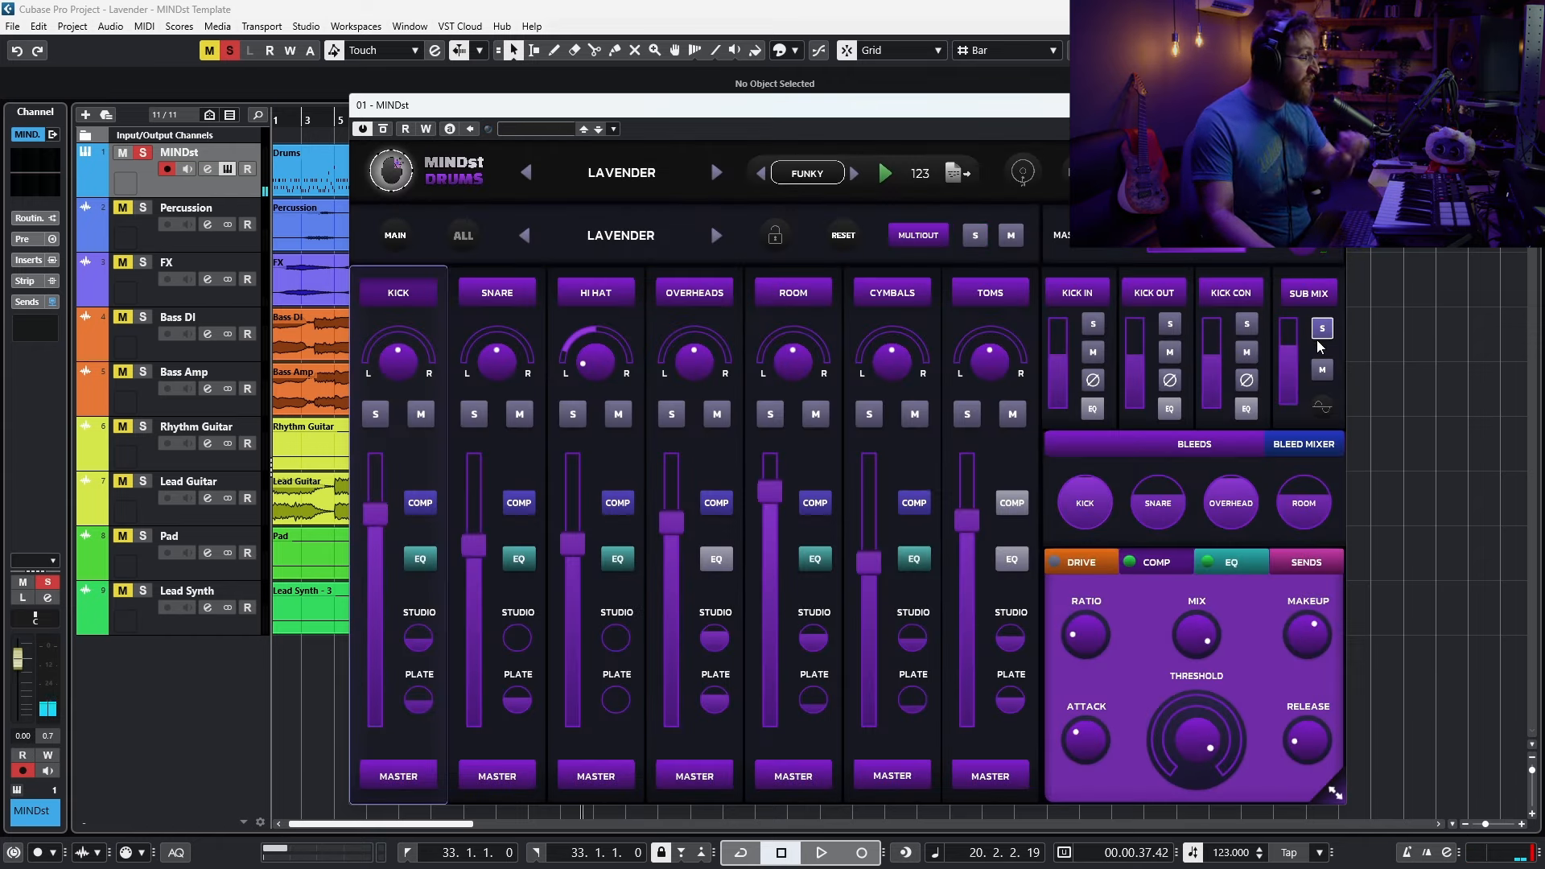
pyautogui.click(1331, 378)
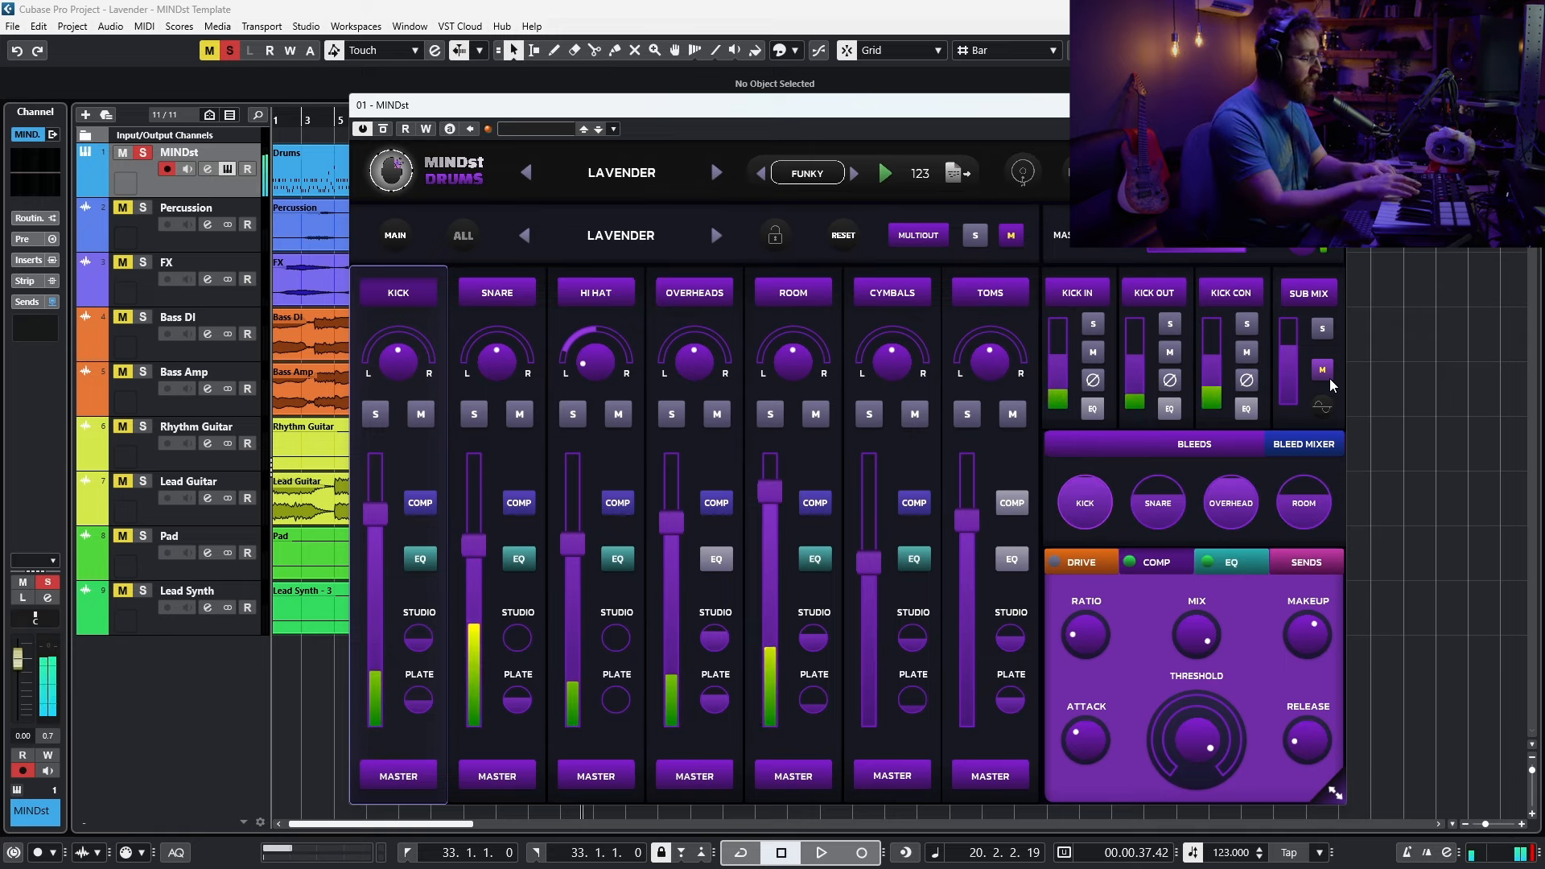